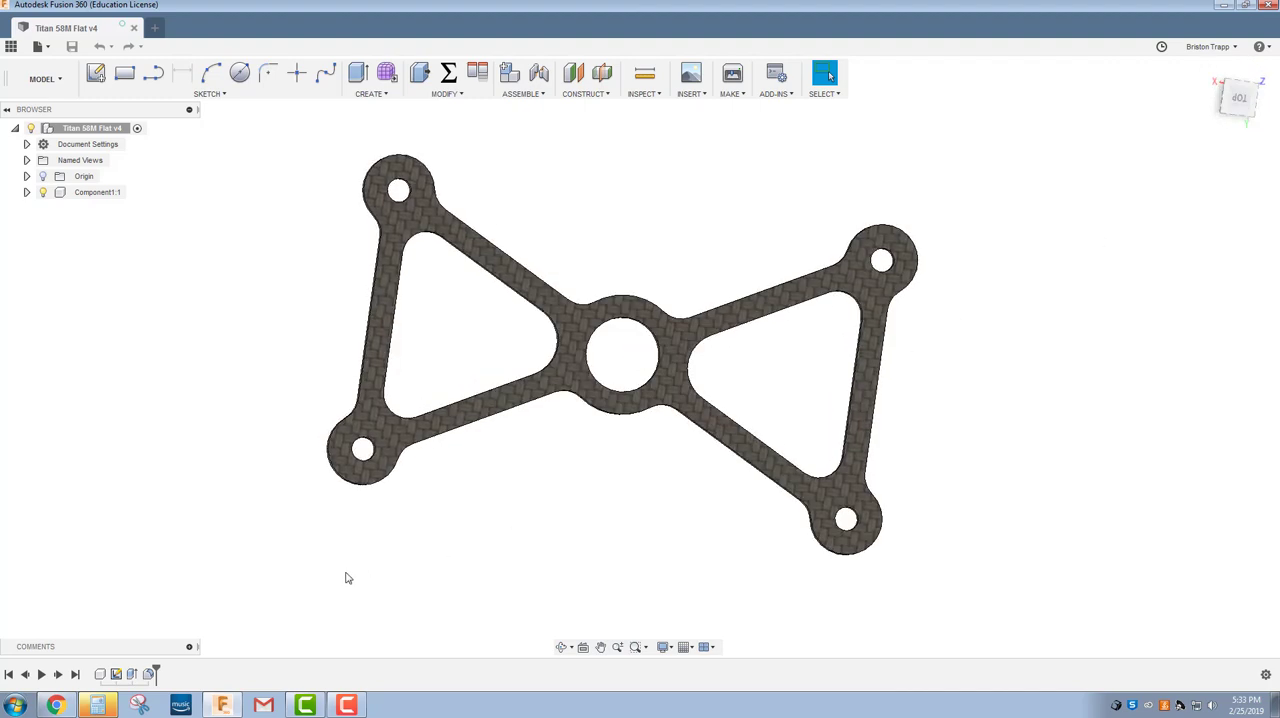
Switch to the browser, examine the TITAN-58M model from below, and return to the Titan 58M Flat drawing for its dimensions.
left_click(55, 705)
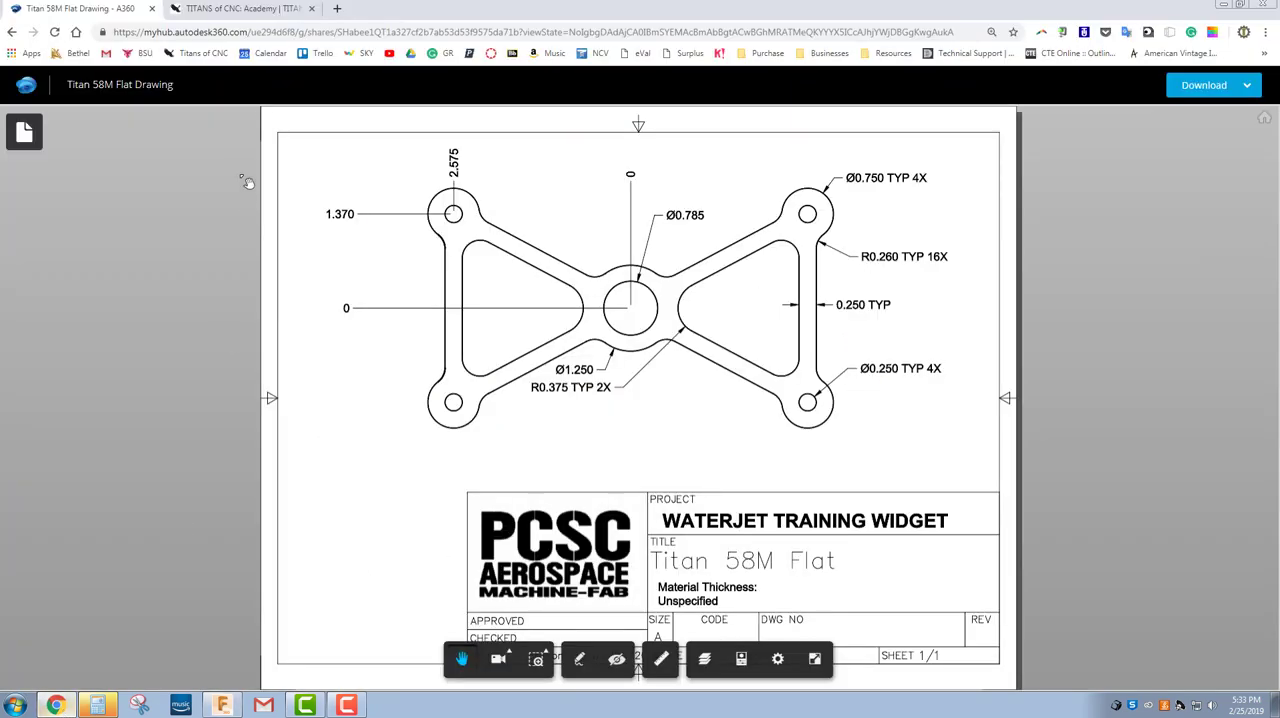
left_click(255, 10)
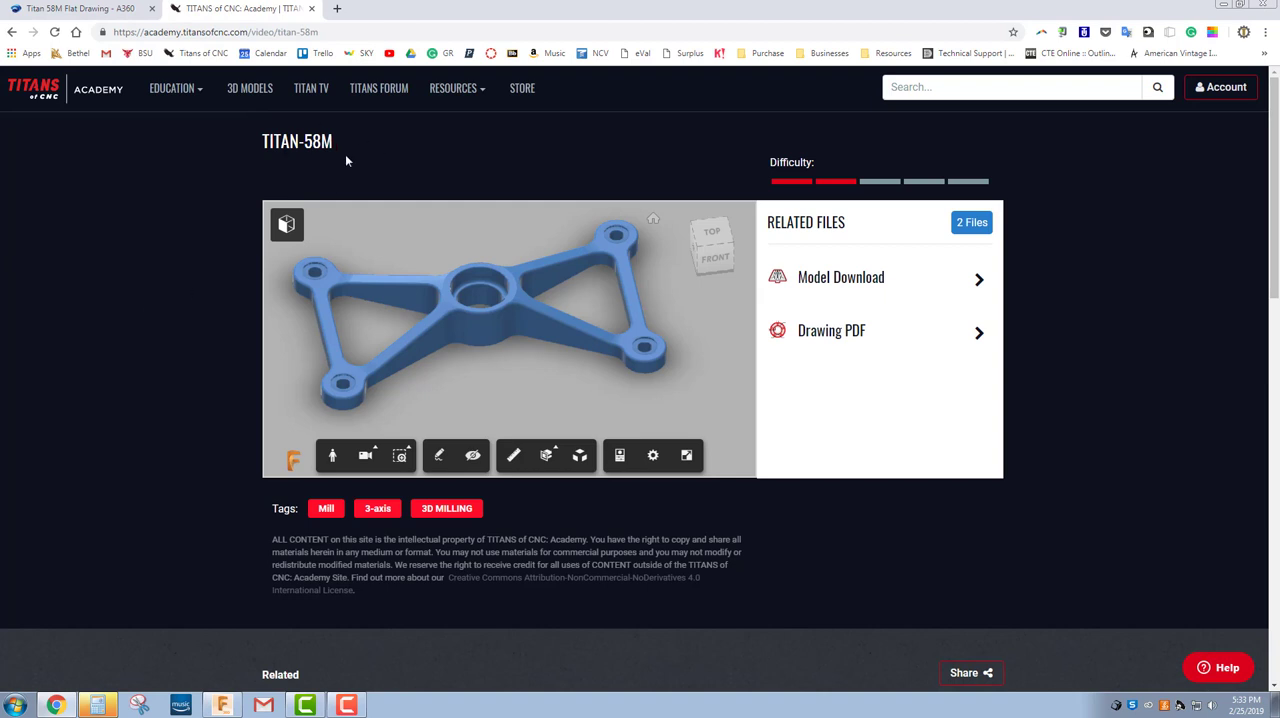
mouse_move(425, 310)
left_mouse_down()
mouse_move(500, 347)
mouse_move(497, 393)
mouse_move(523, 394)
mouse_move(475, 301)
mouse_move(516, 228)
mouse_move(500, 260)
left_mouse_up()
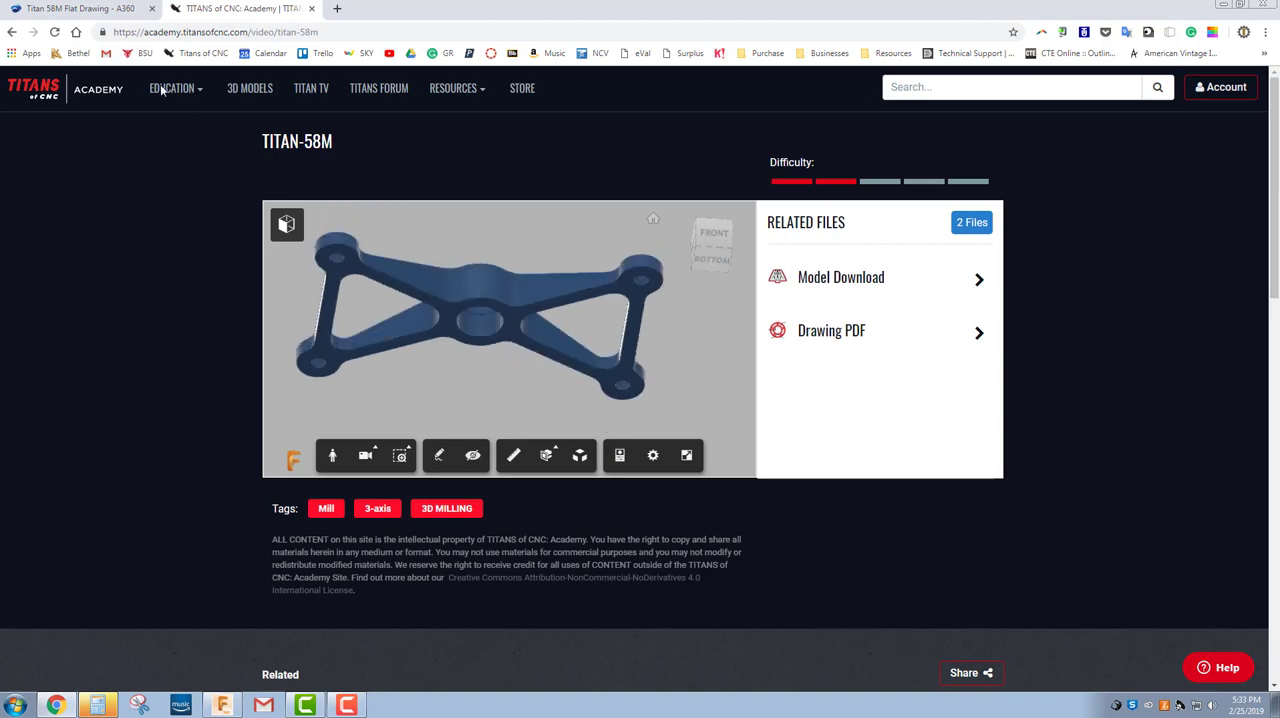
left_click(78, 8)
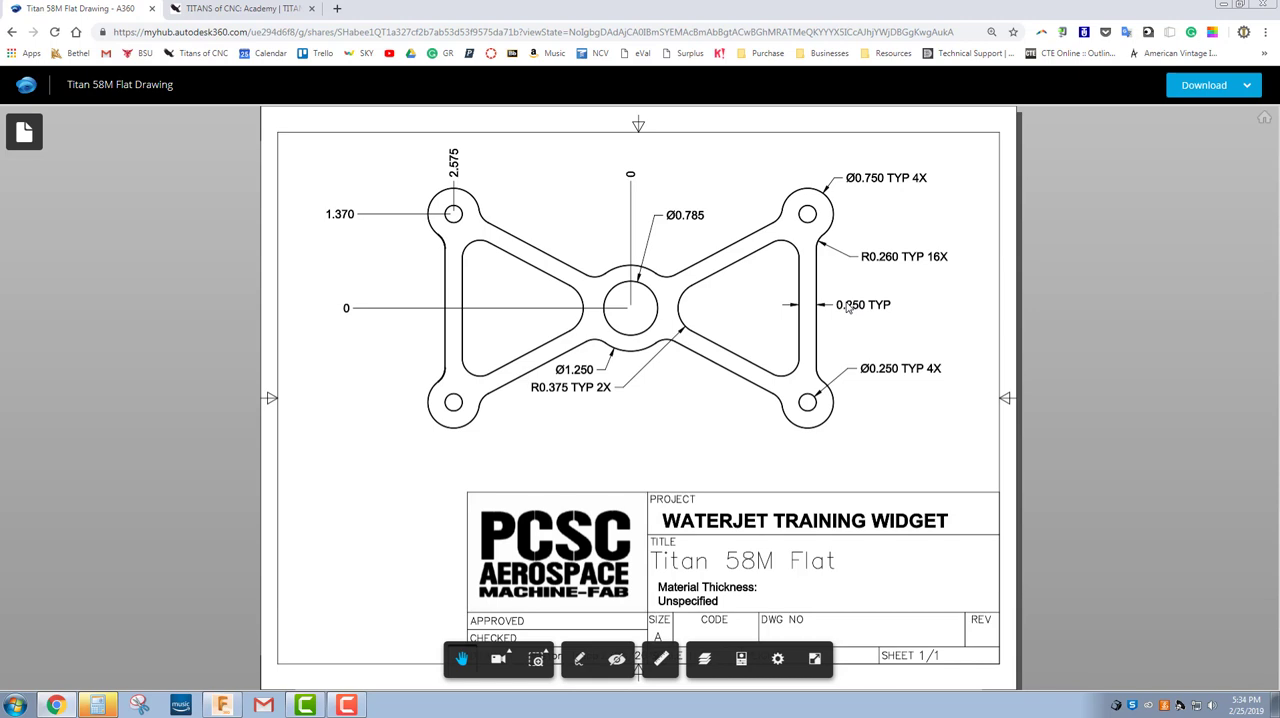
Switch back to Fusion 360, create a new design and save it as "Titan 58W YT".
left_click(222, 705)
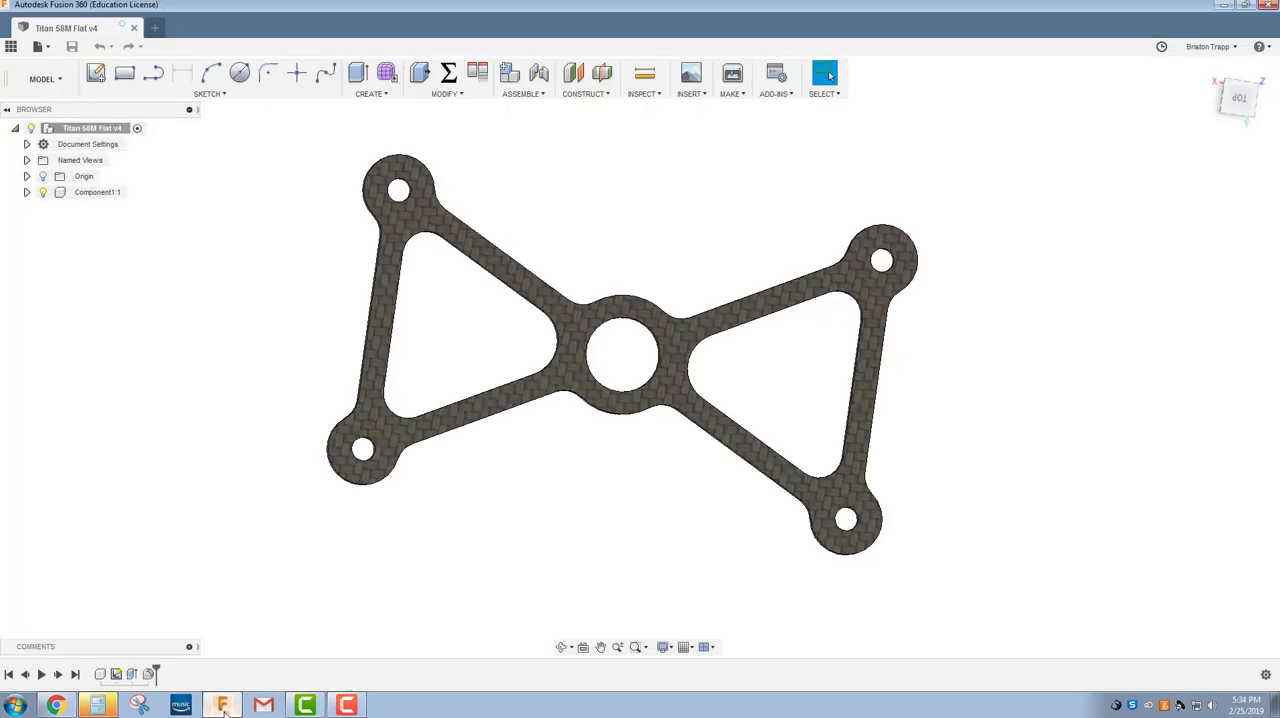
left_click(157, 30)
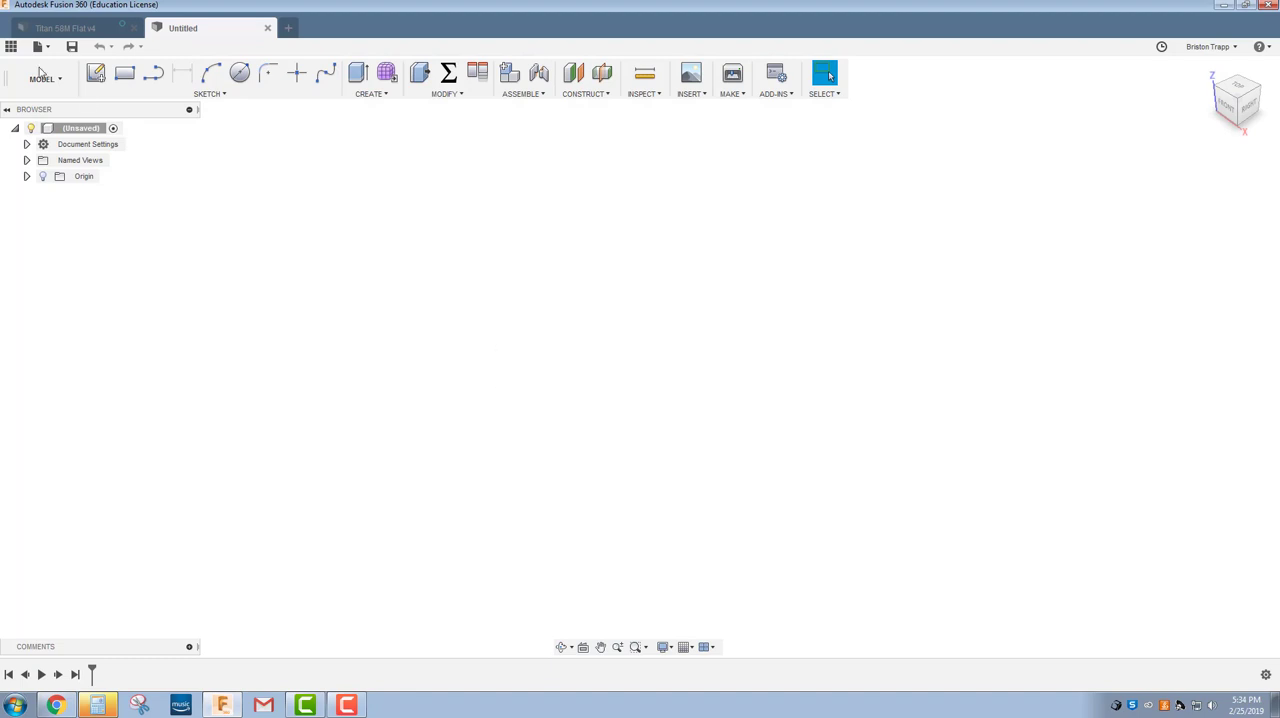
left_click(71, 47)
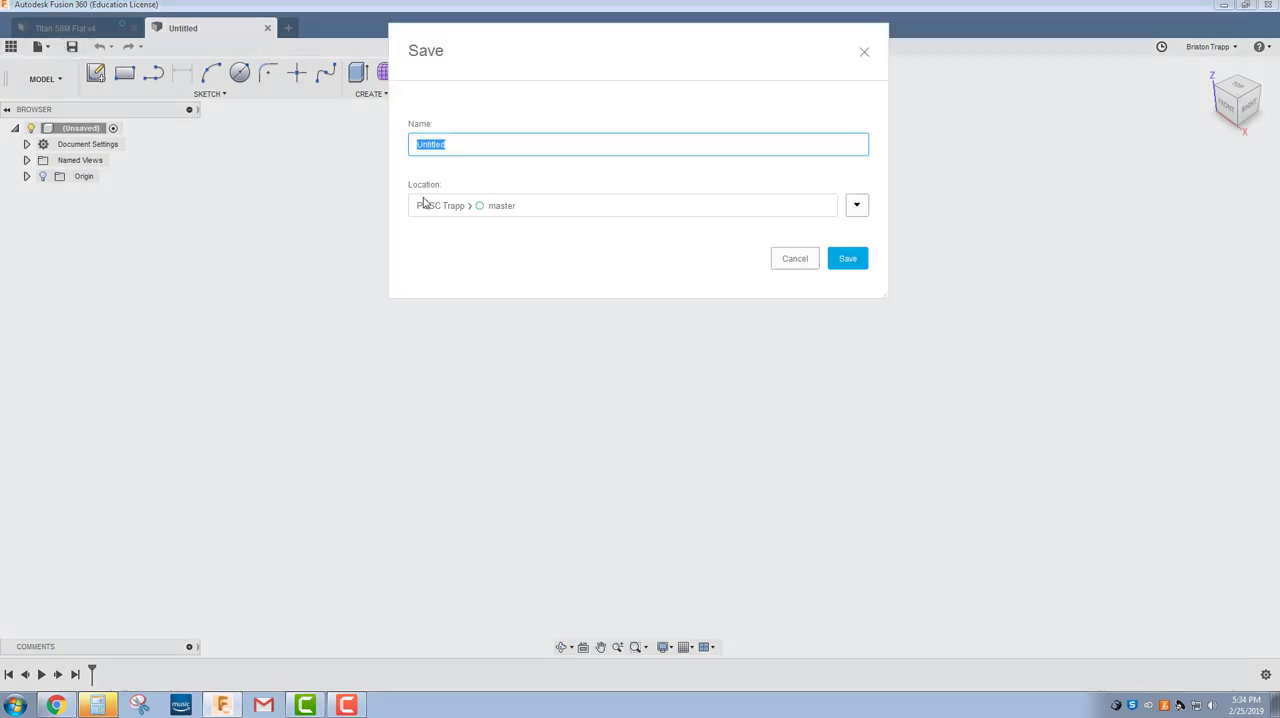
type("Titan 58W YT")
key("Return")
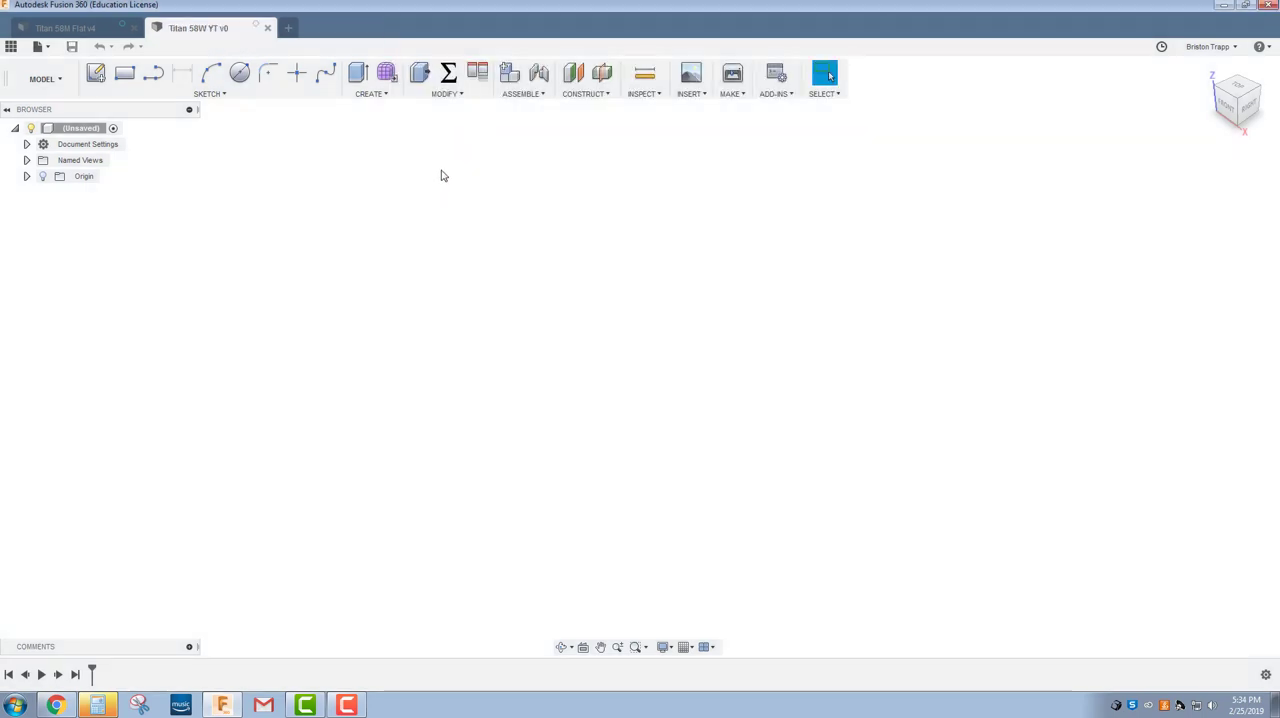
Create a new empty, activated component and start a sketch on the horizontal XY plane.
left_click(509, 80)
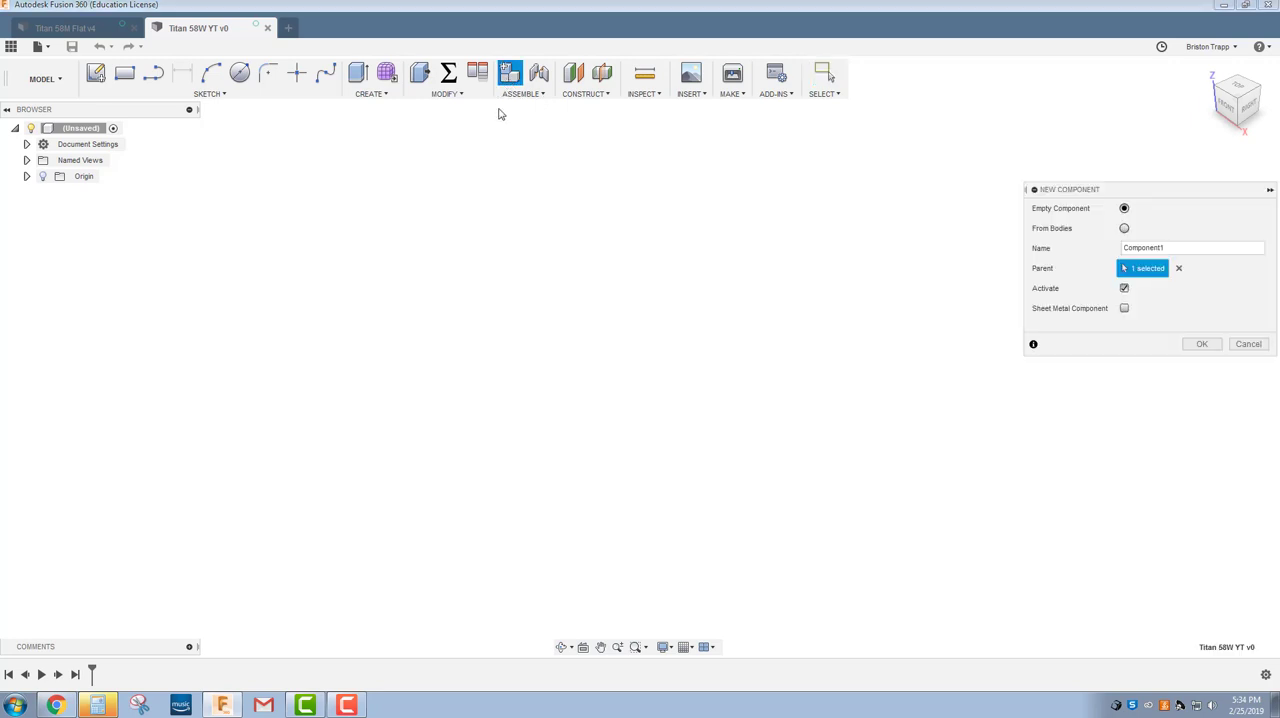
left_click(1203, 344)
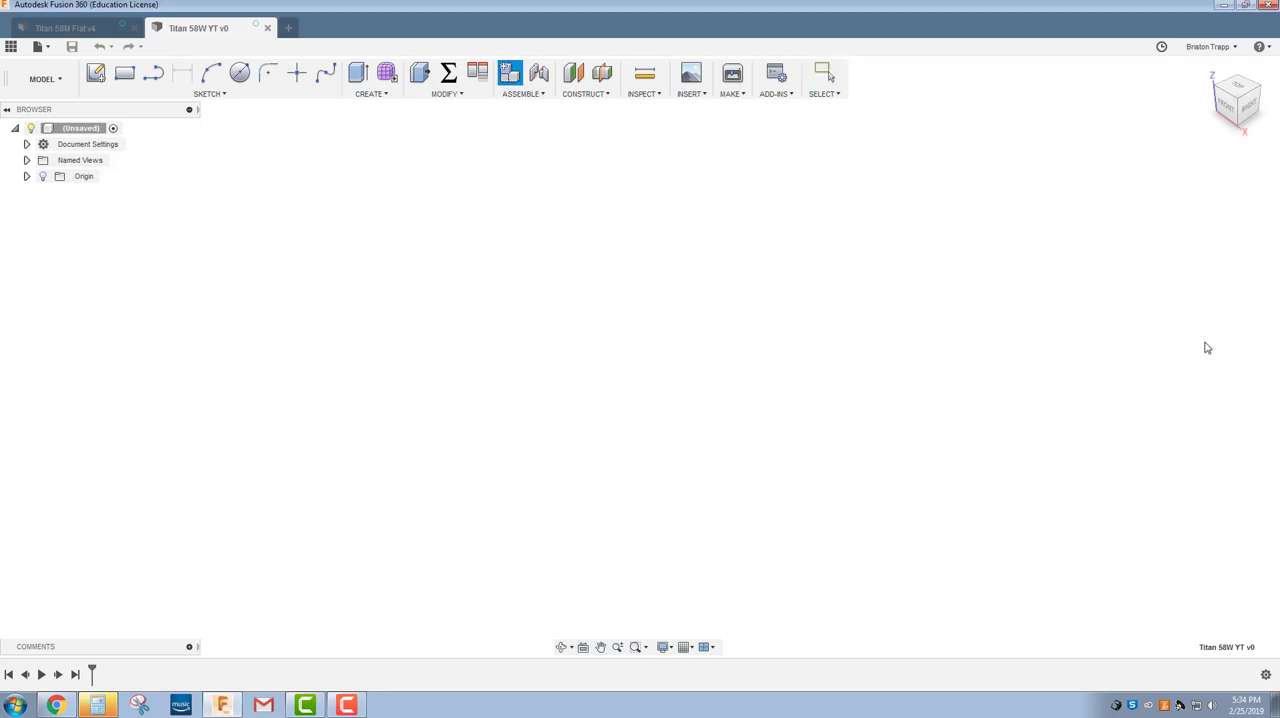
left_click(93, 76)
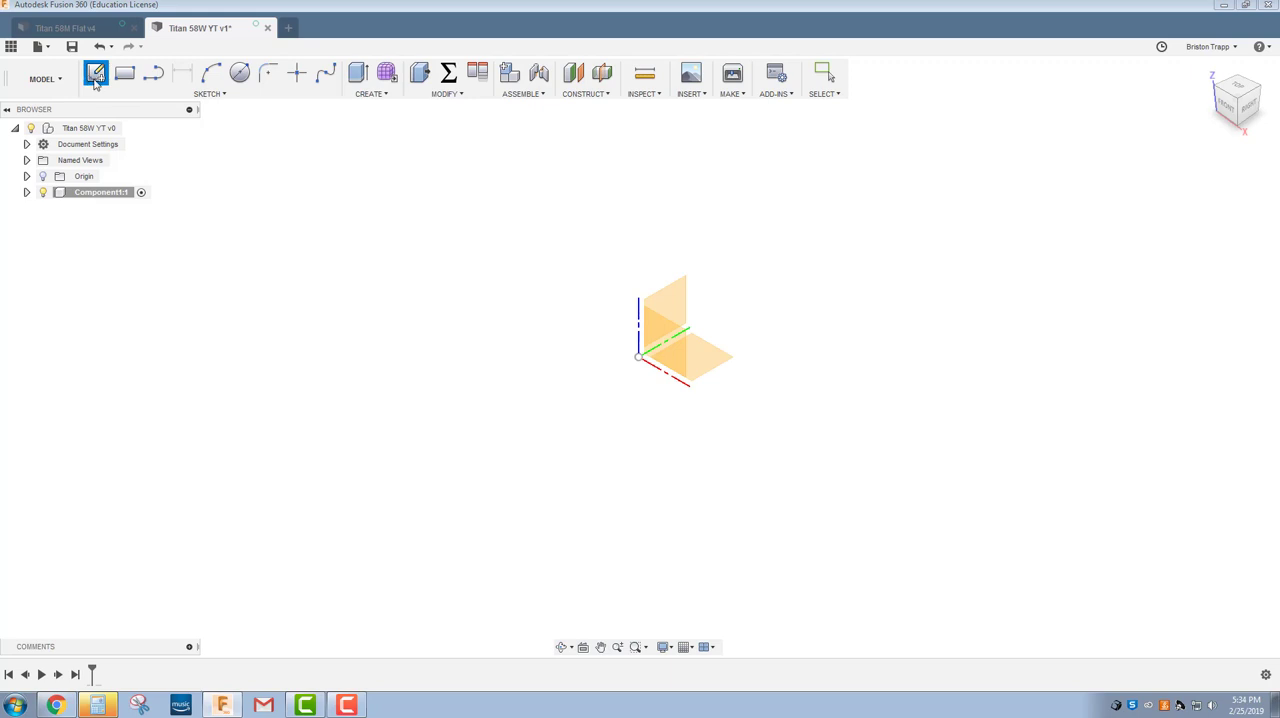
left_click(718, 365)
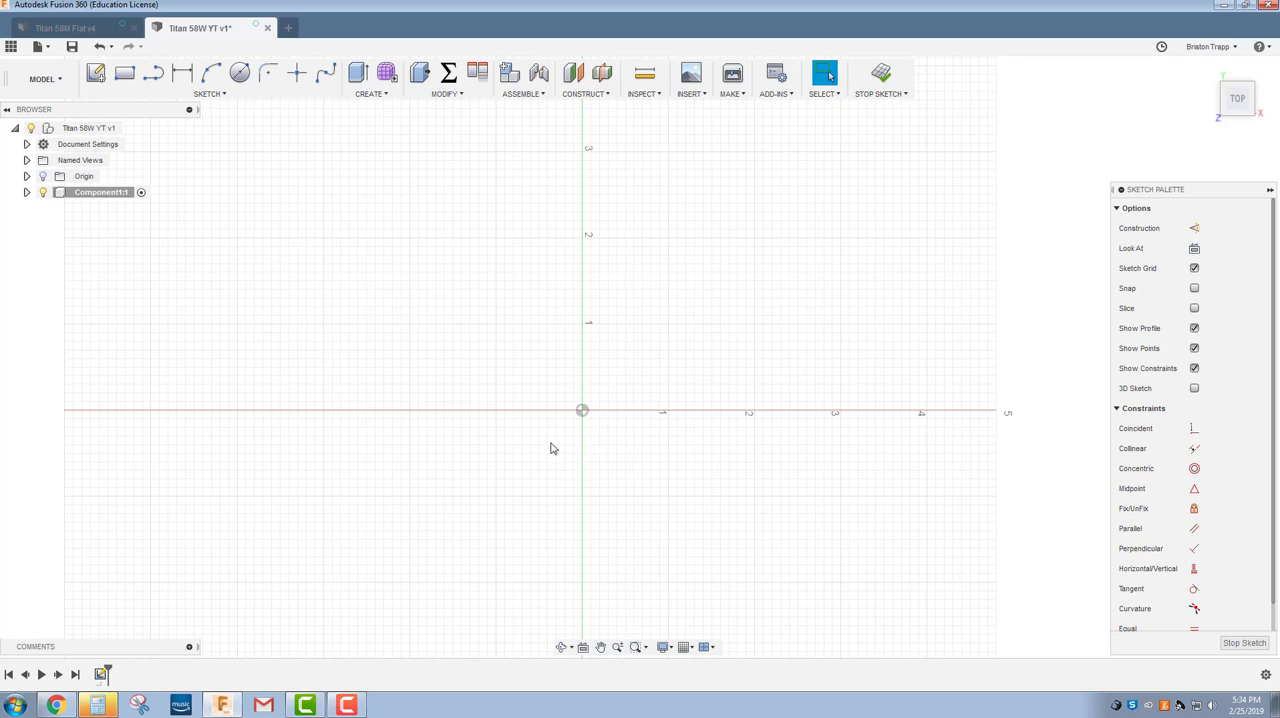
Sketch a center diameter circle of 0.785 in at the origin.
left_click(239, 75)
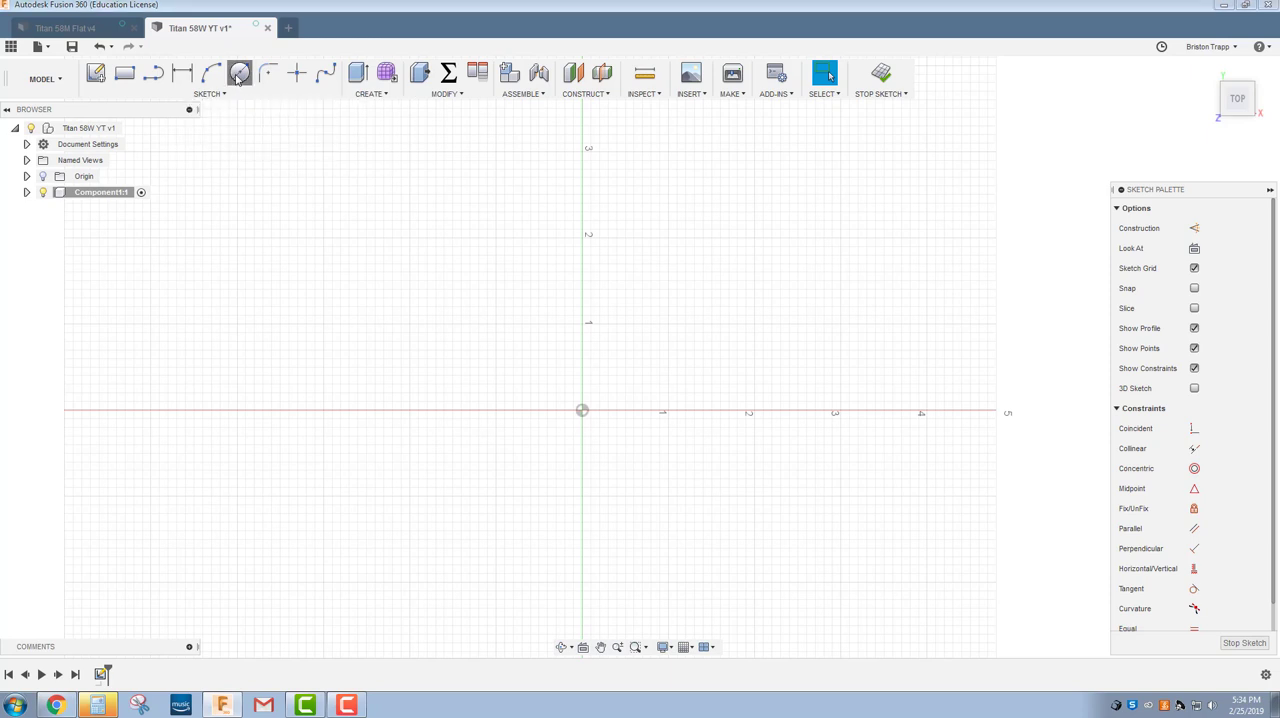
left_click(583, 409)
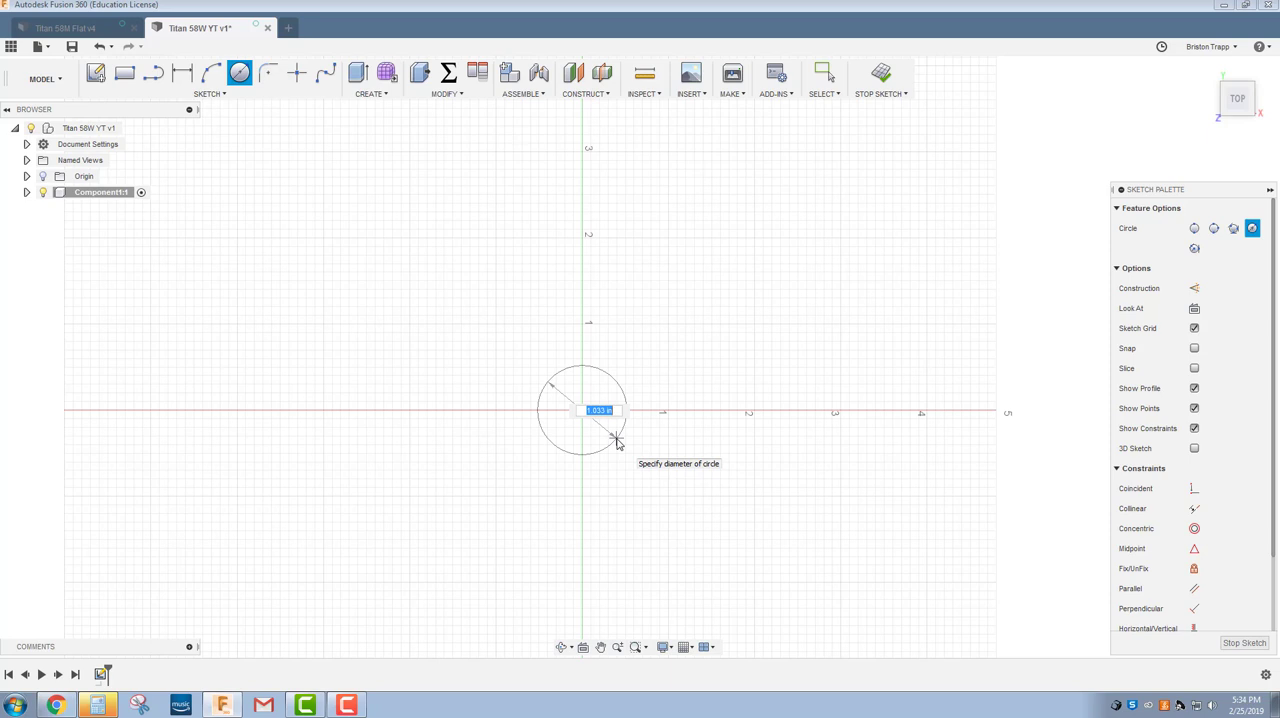
key("BackSpace")
type(".785")
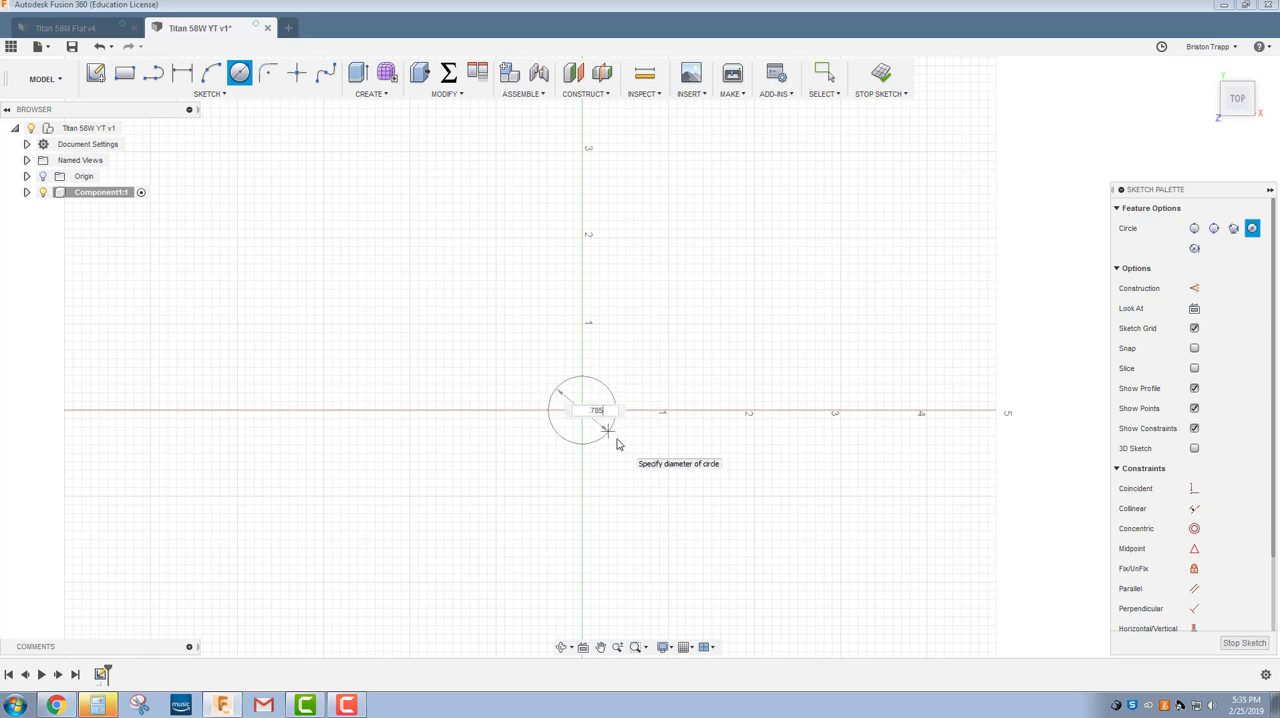
key("Return")
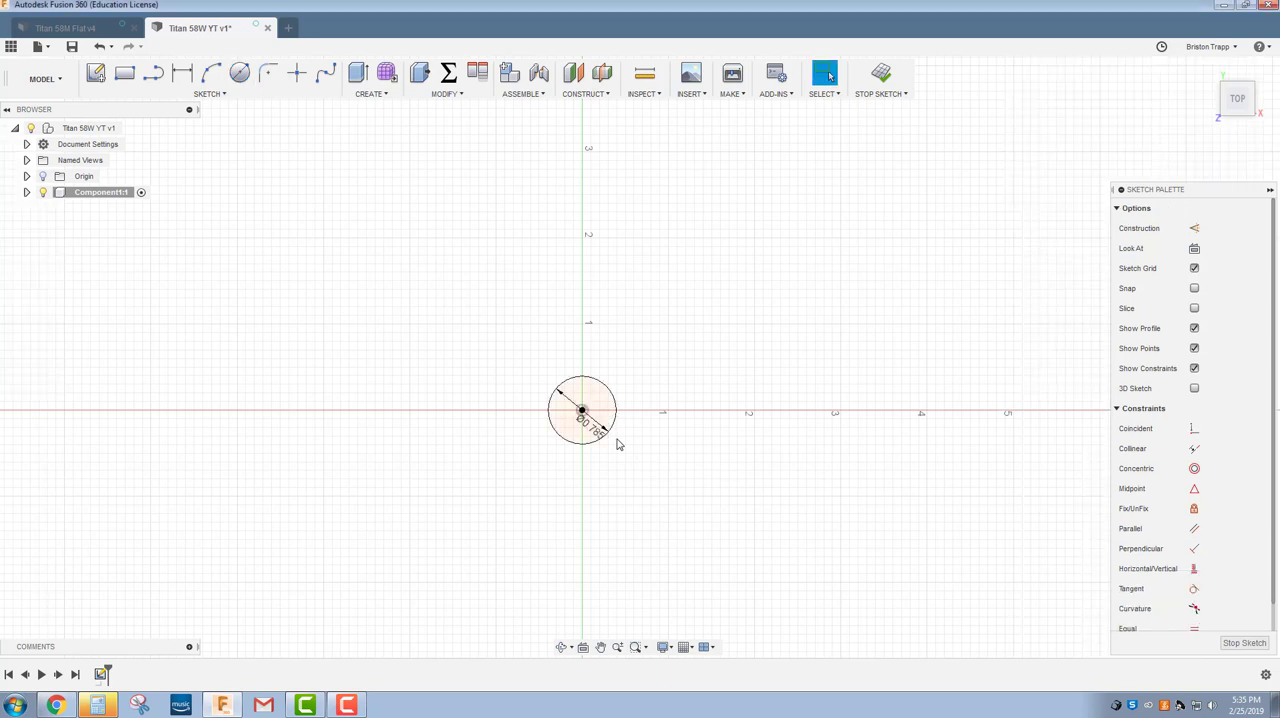
Add a concentric 1.250 in diameter circle at the origin.
key("c")
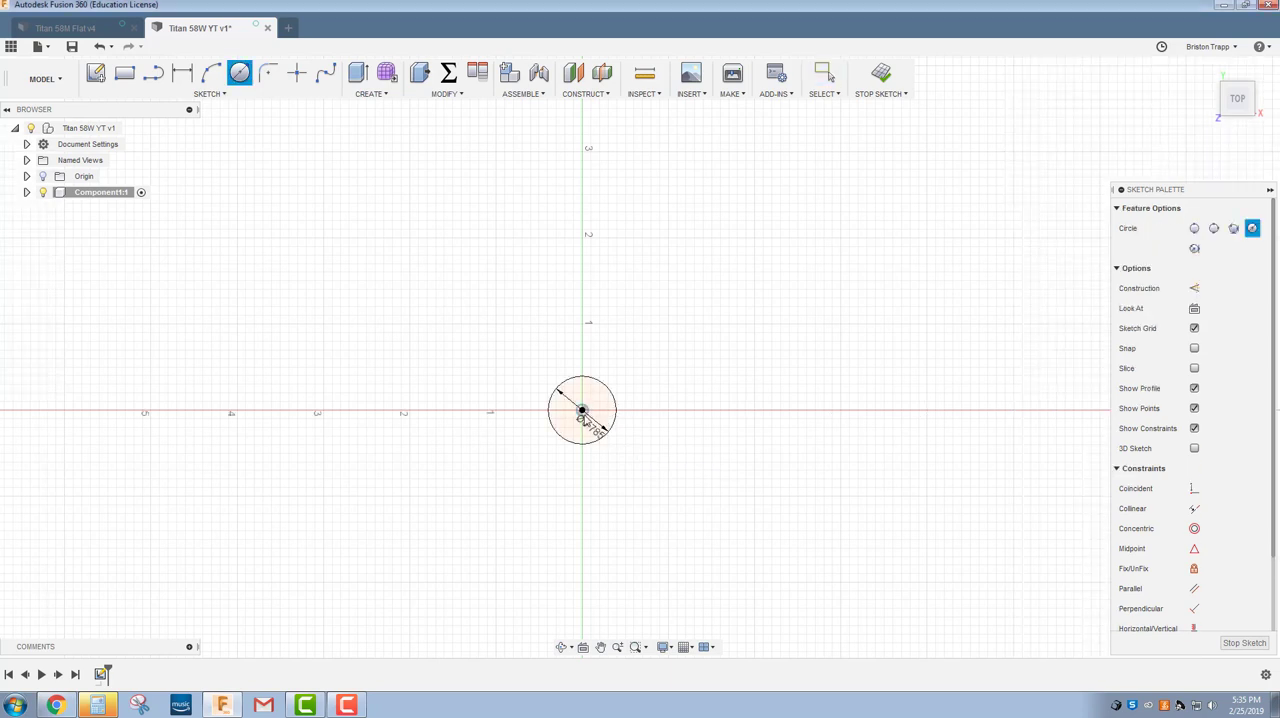
left_click(582, 410)
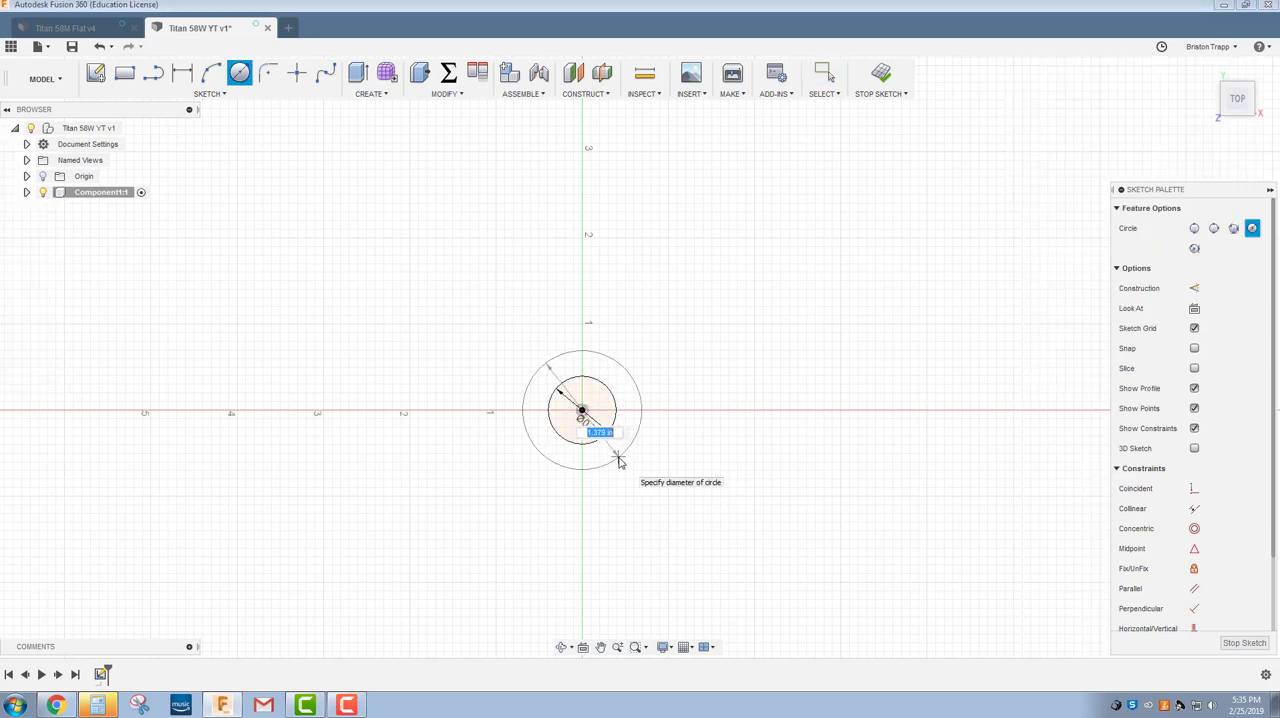
type("1.250")
key("Return")
key("Escape")
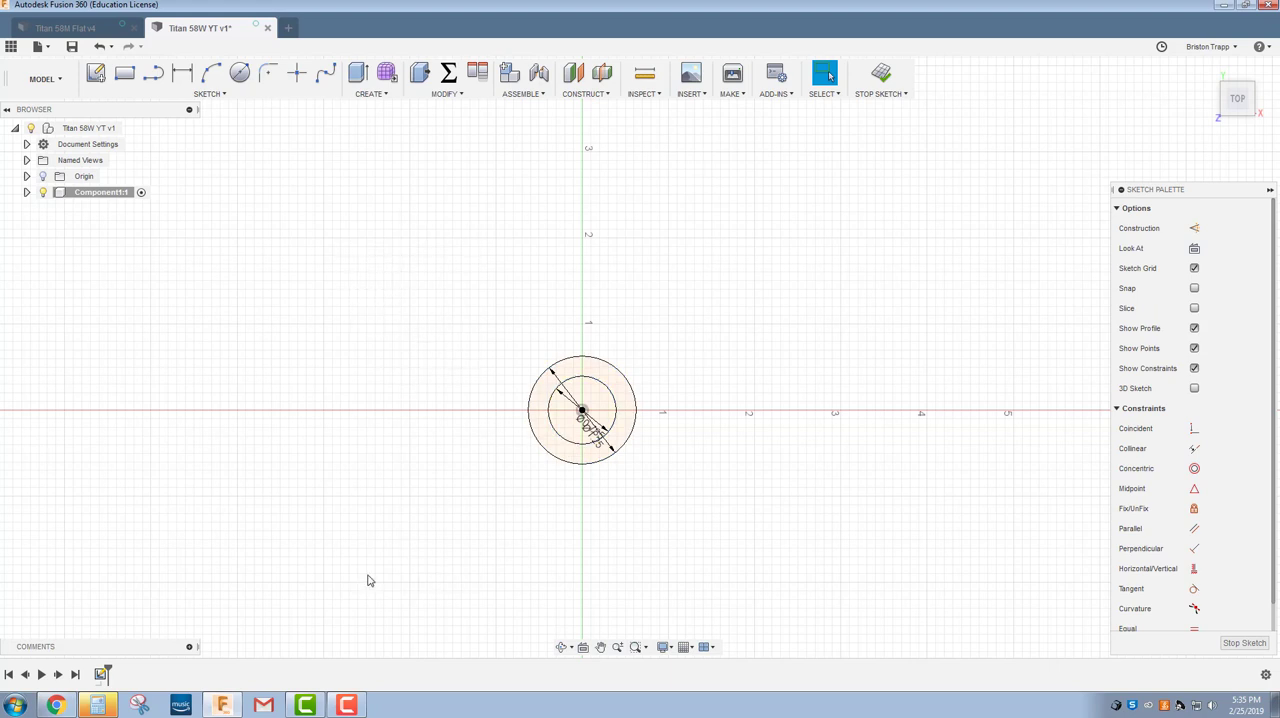
Sketch a small freehand circle above and to the left of the central circles for a corner hole.
left_click(240, 73)
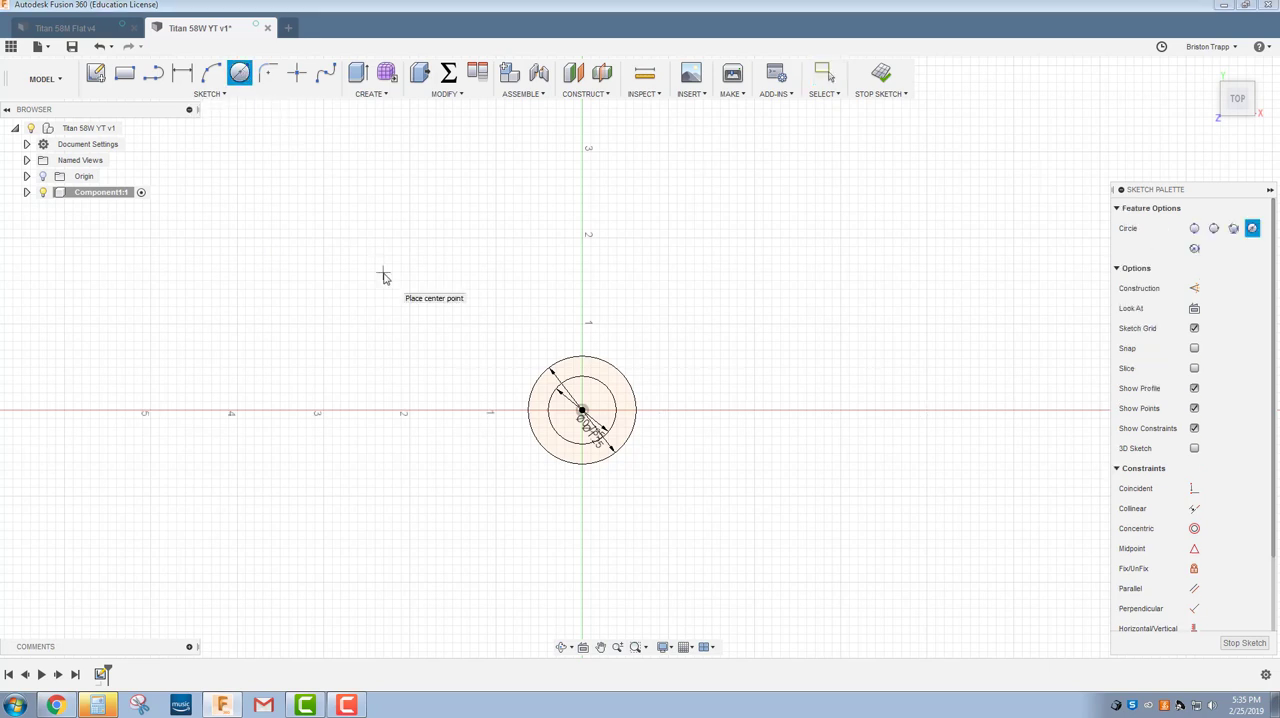
left_click(383, 273)
left_click(398, 280)
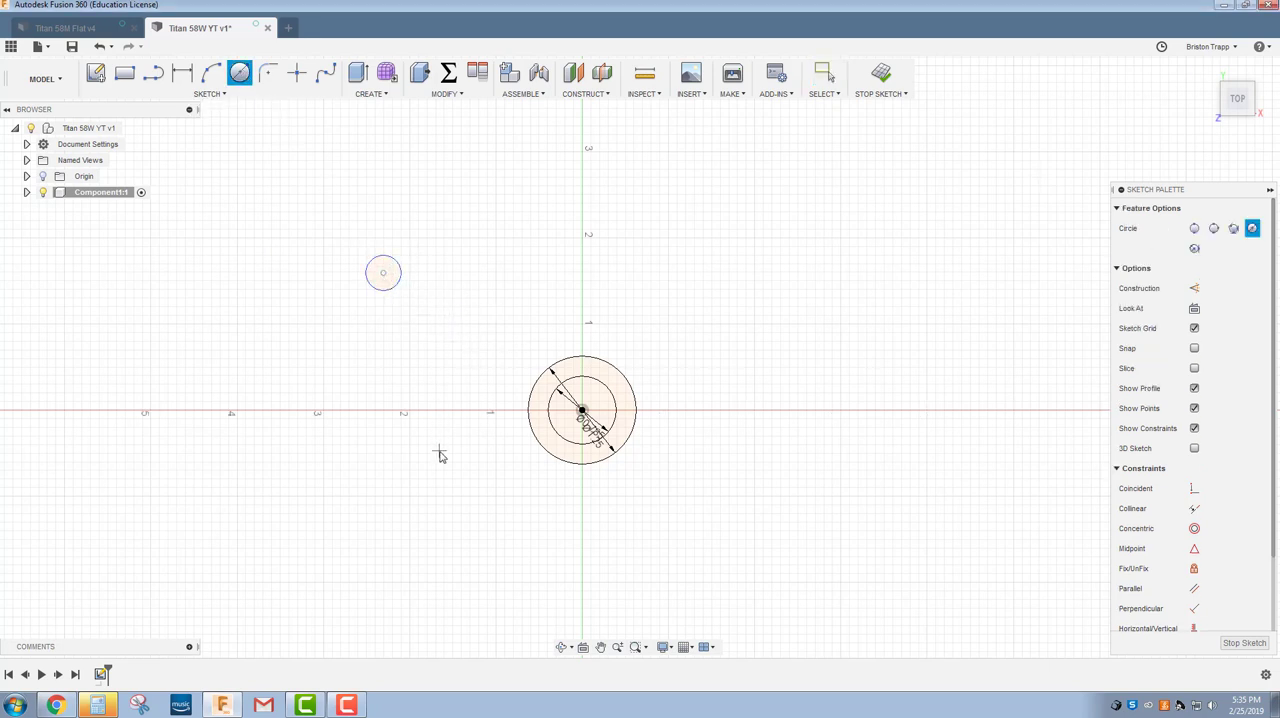
Dimension the small circle's center 2.575 in horizontally and 1.37 in vertically from the origin.
key("d")
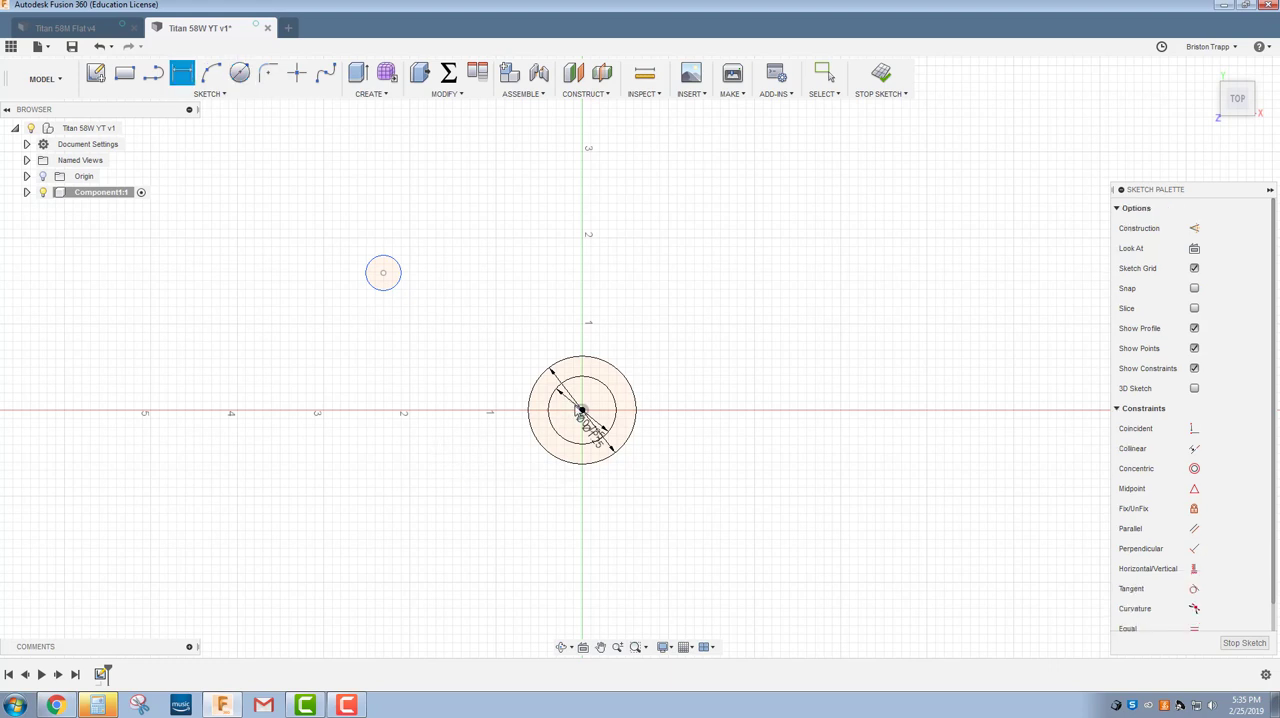
left_click(582, 411)
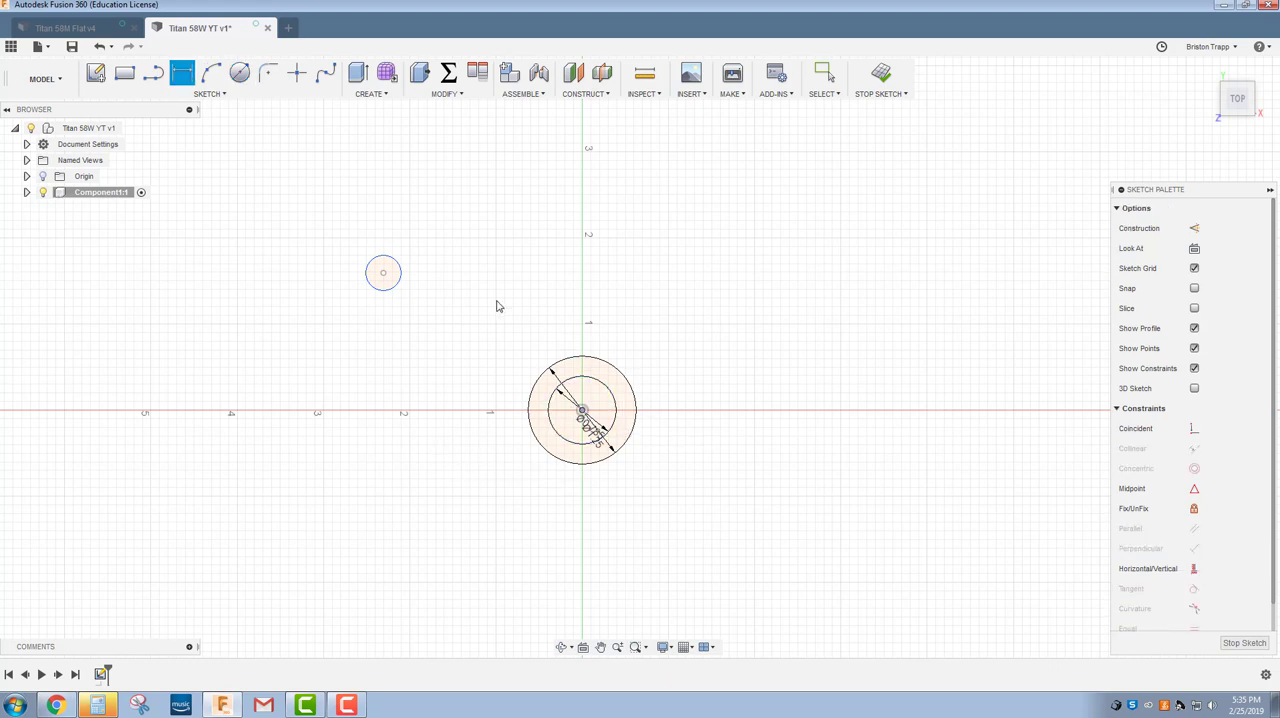
left_click(383, 272)
left_click(533, 276)
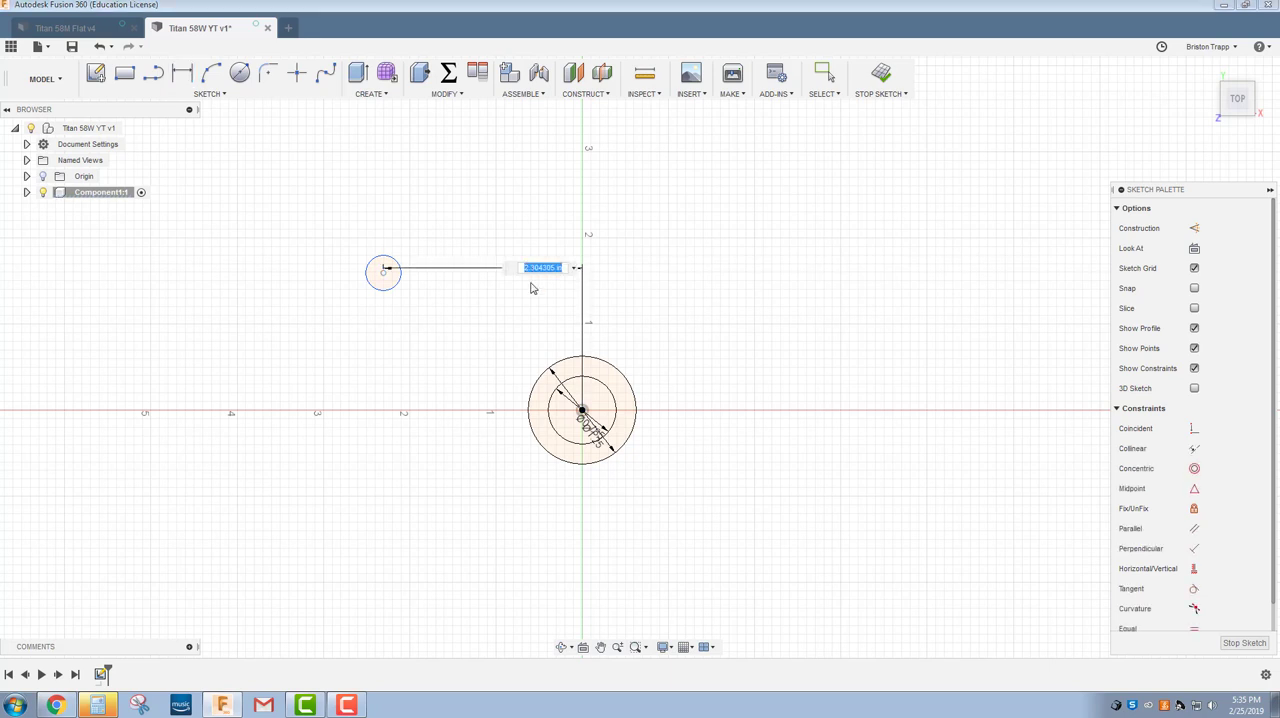
type("2.575")
key("Return")
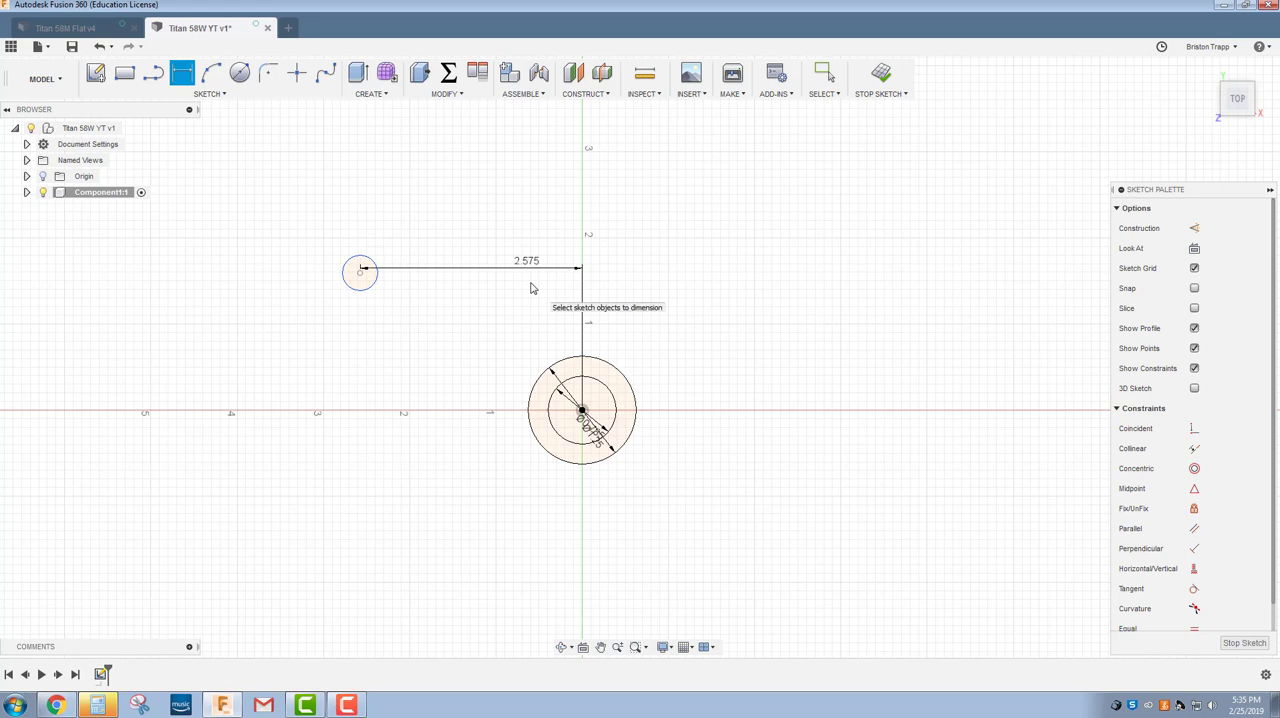
left_click(582, 410)
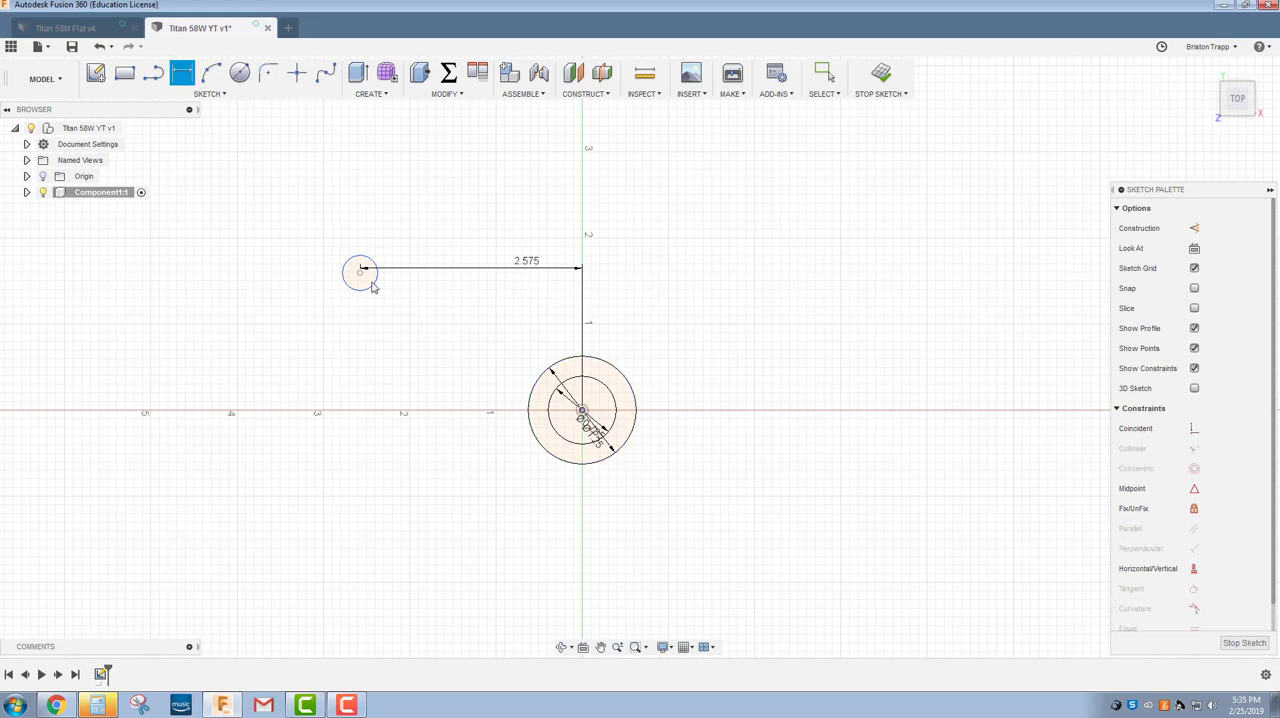
left_click(360, 272)
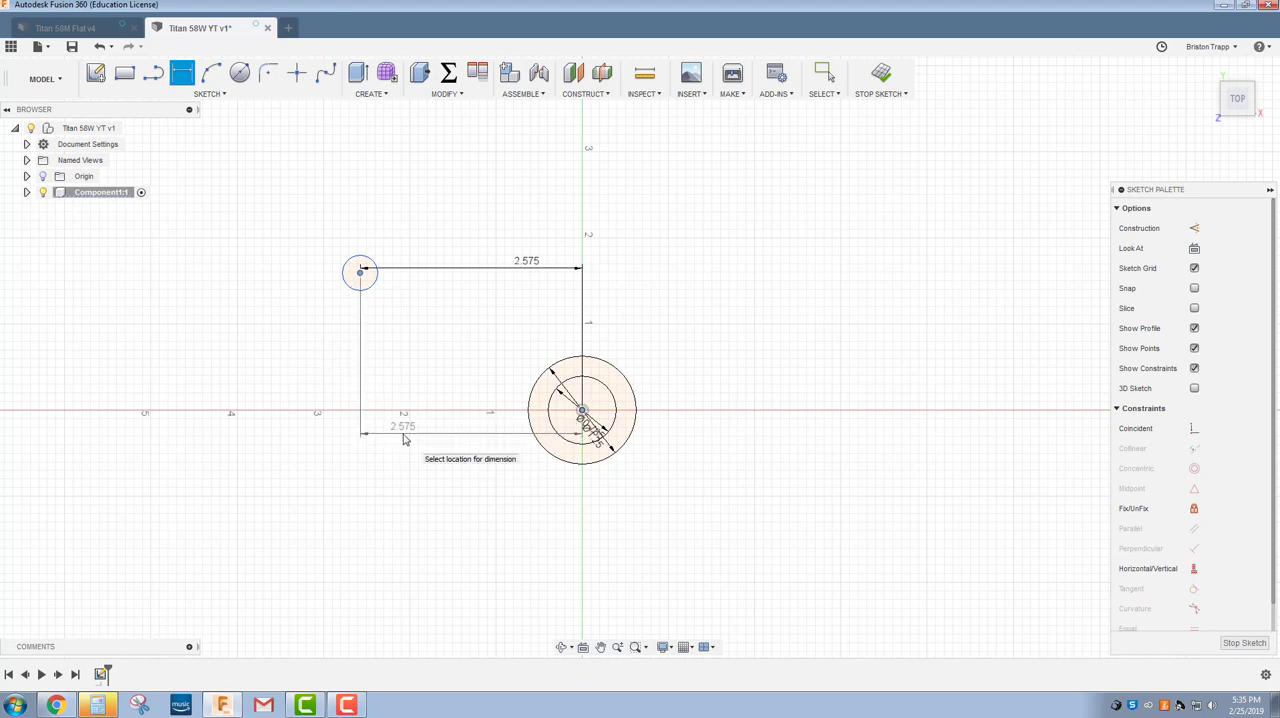
left_click(302, 321)
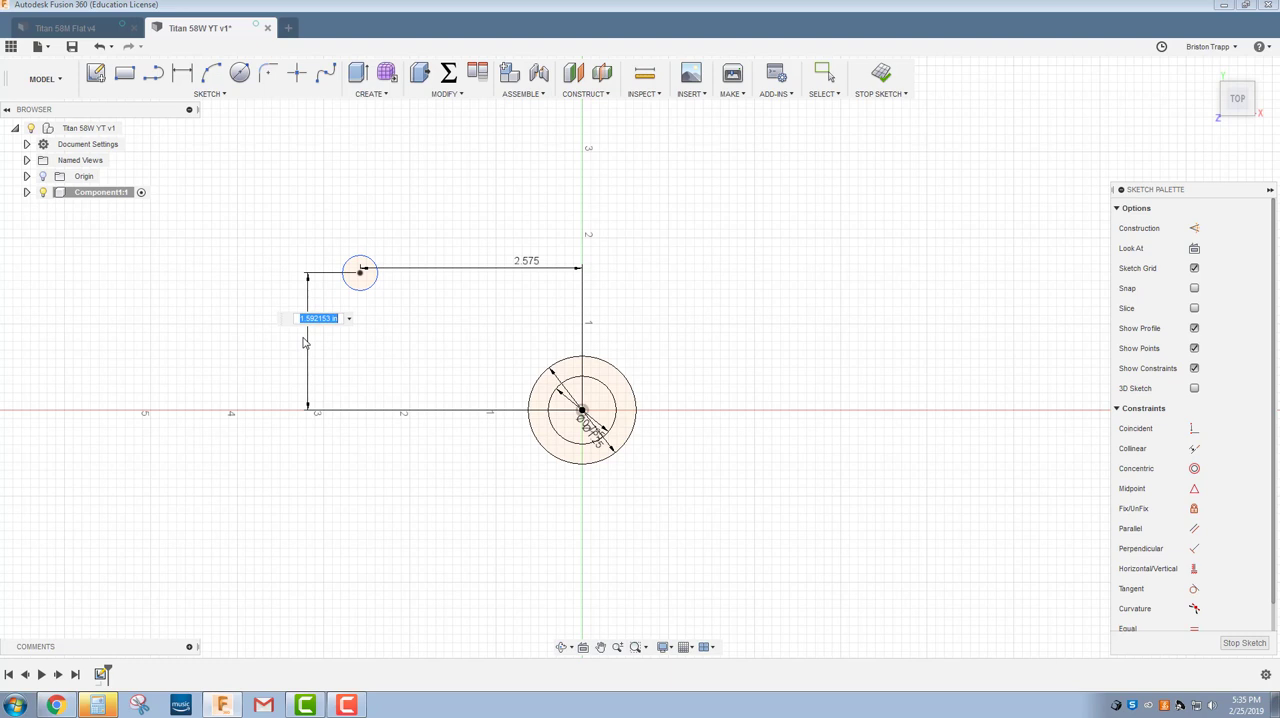
type("1.370")
key("Return")
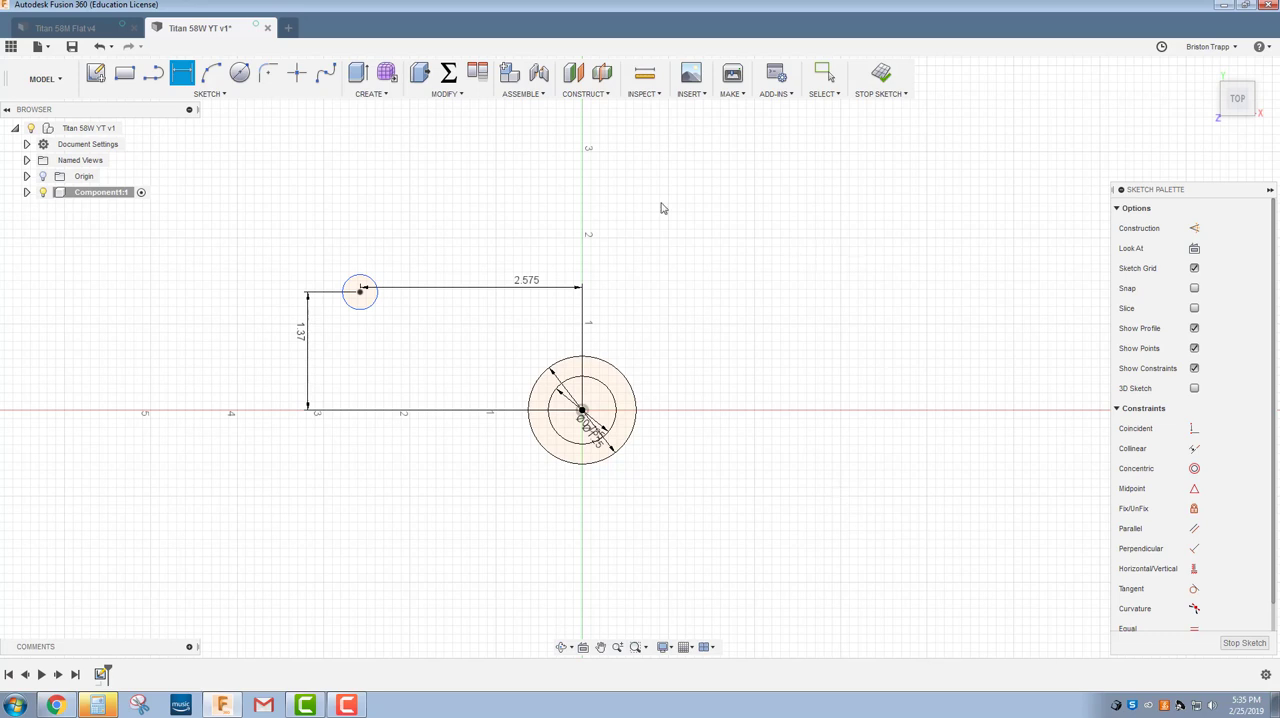
Draw a horizontal line 2.575 in long from the origin toward positive X.
left_click(153, 73)
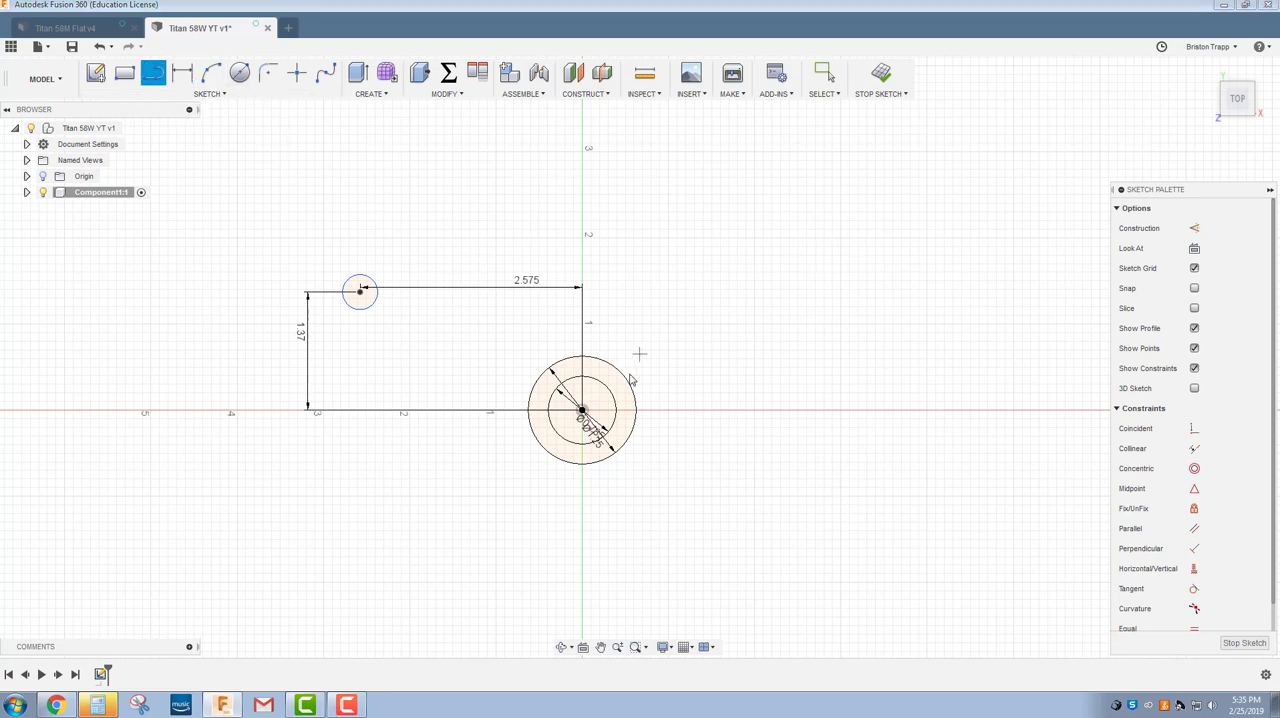
left_click(582, 410)
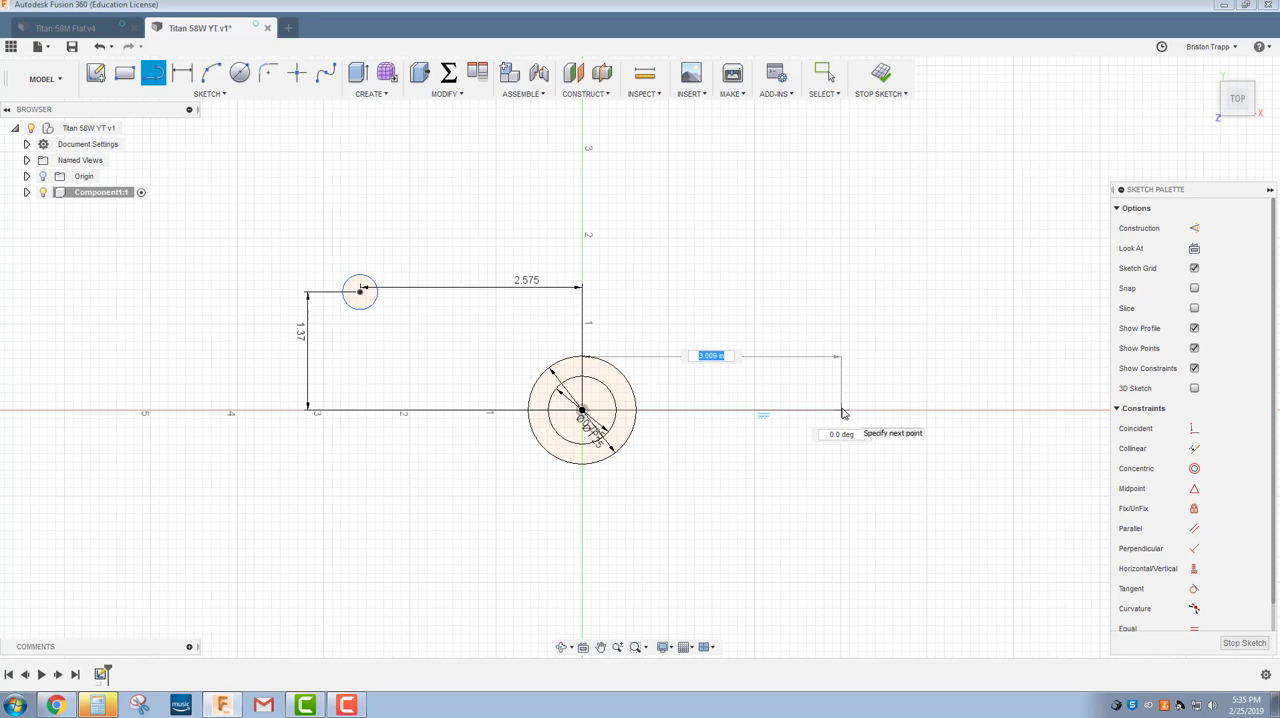
type("2.575")
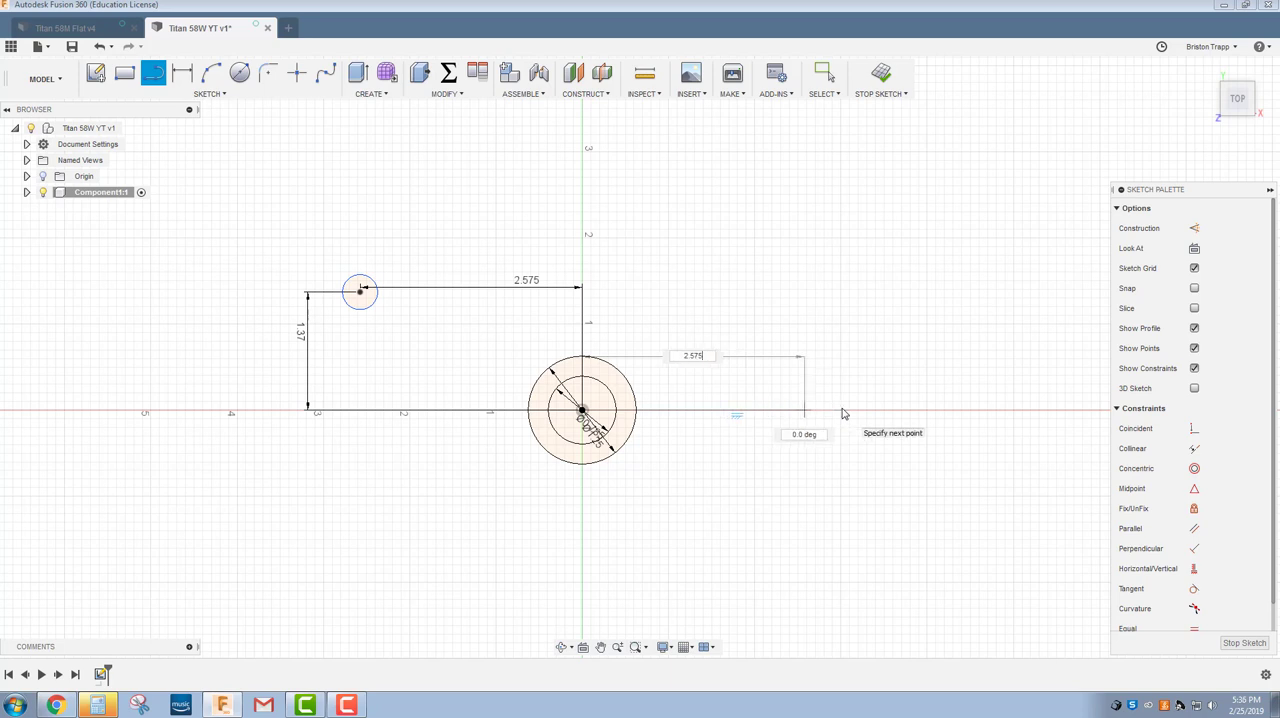
key("Tab")
key("Tab")
key("Return")
Draw a vertical line 1.37 in long upward from the outer end of the horizontal 2.575 in line.
right_click(760, 314)
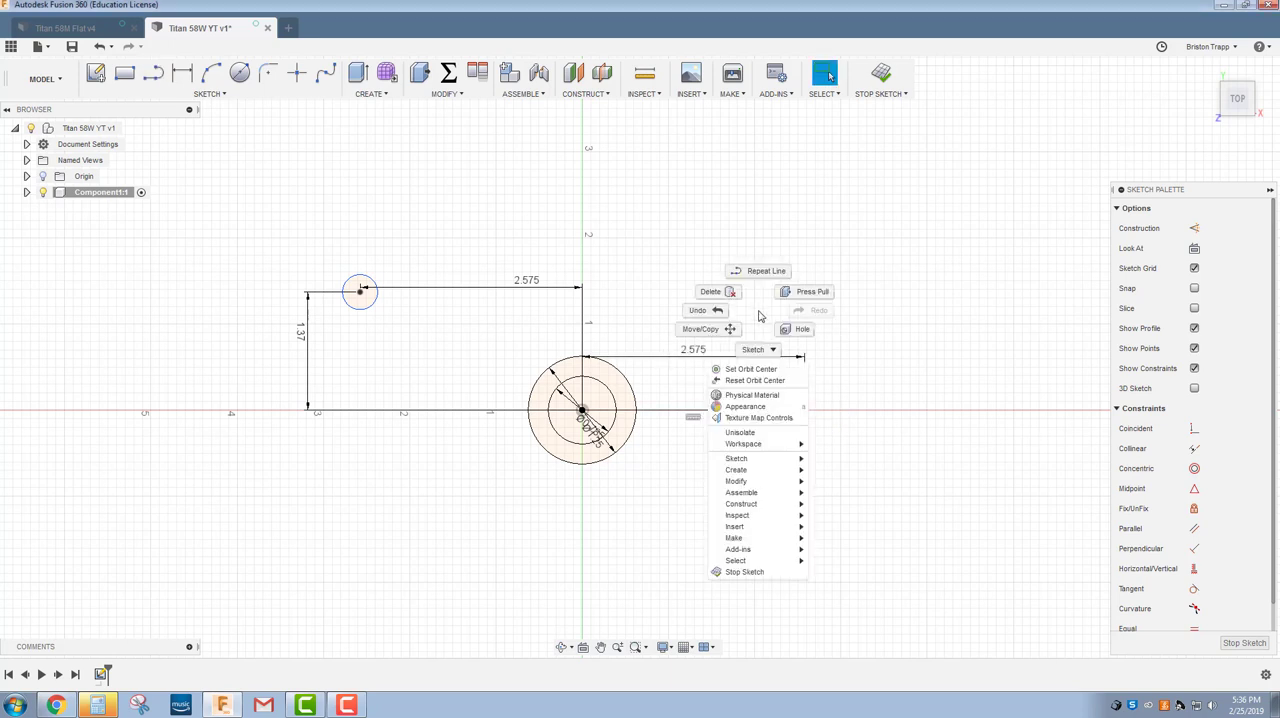
left_click(766, 271)
left_click(804, 409)
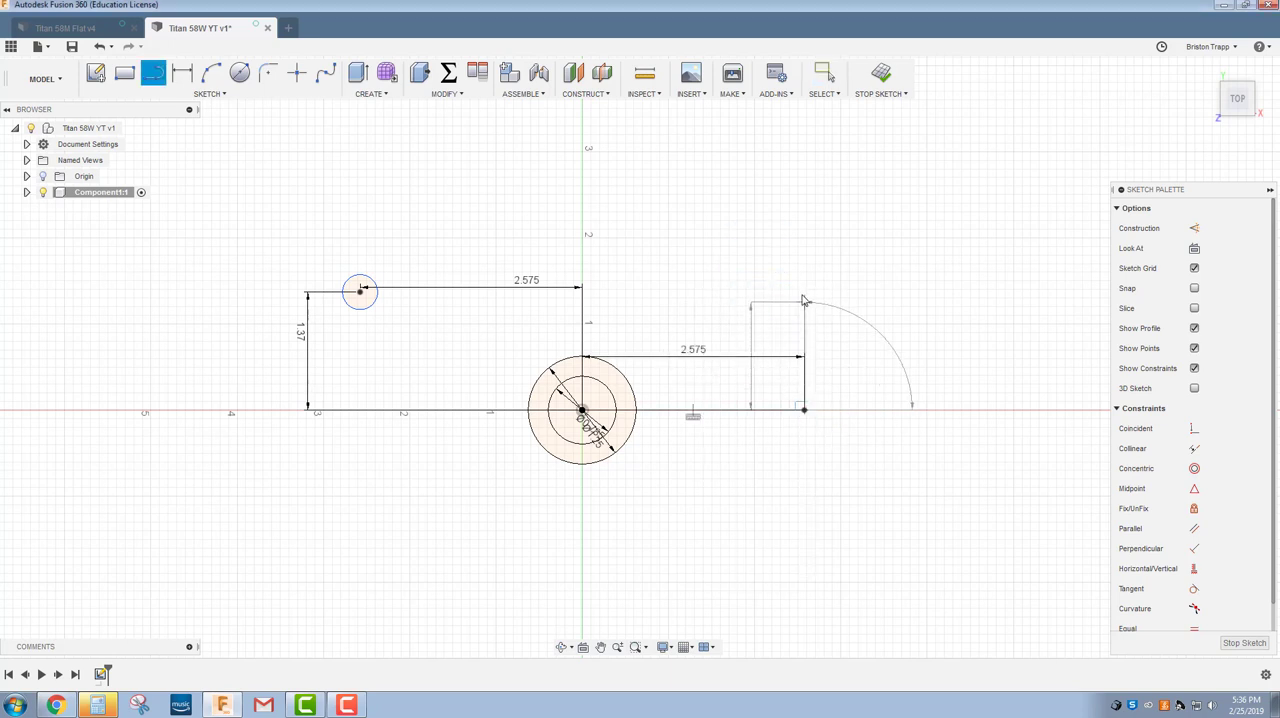
type("1")
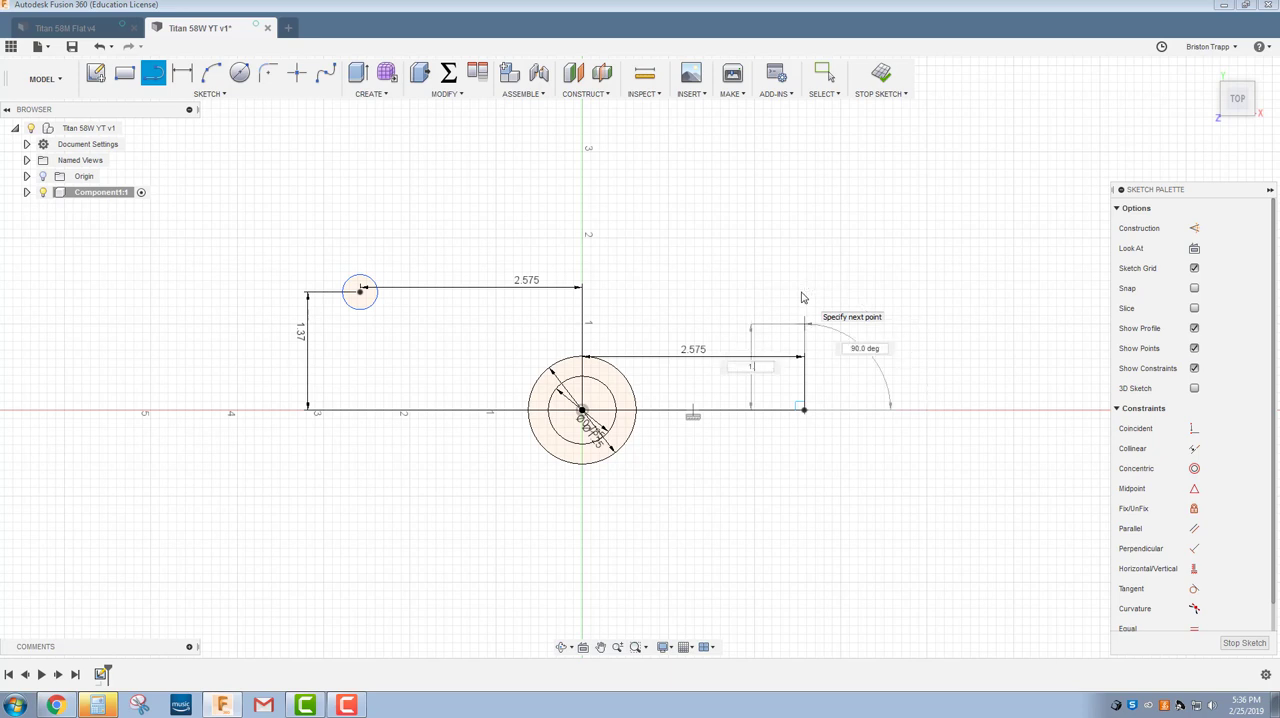
type(".37")
key("Tab")
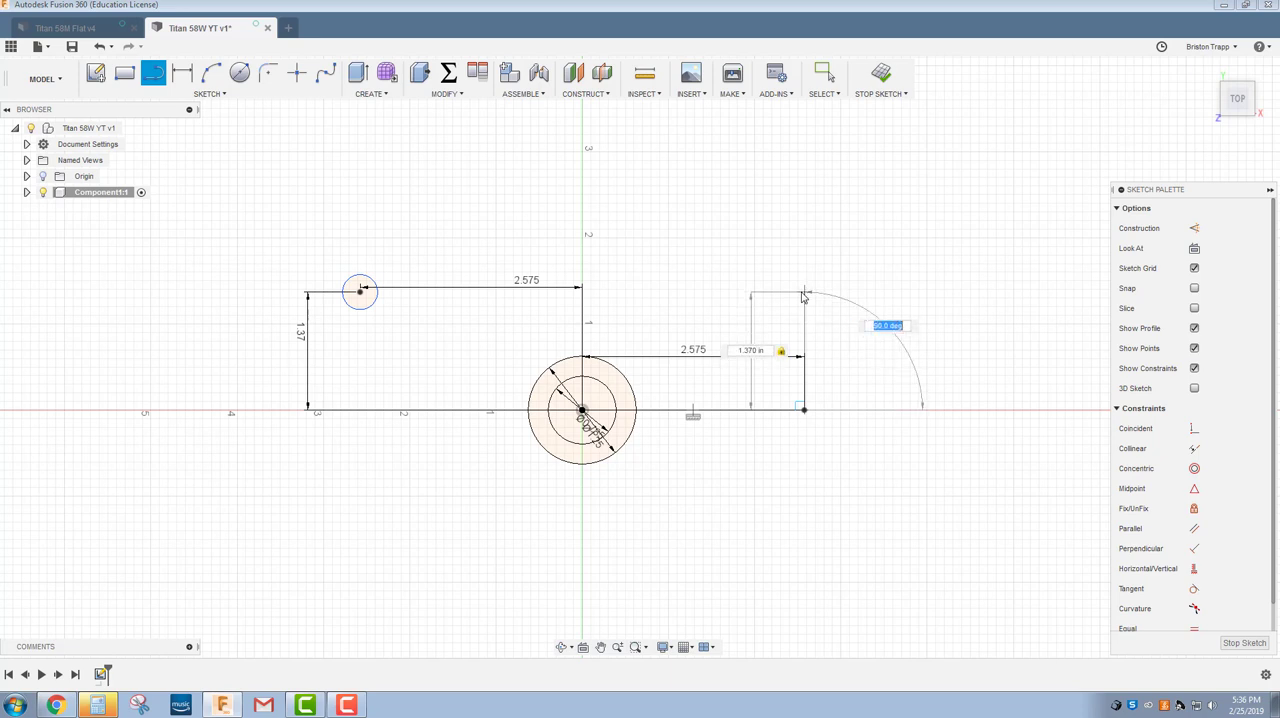
key("Tab")
key("Return")
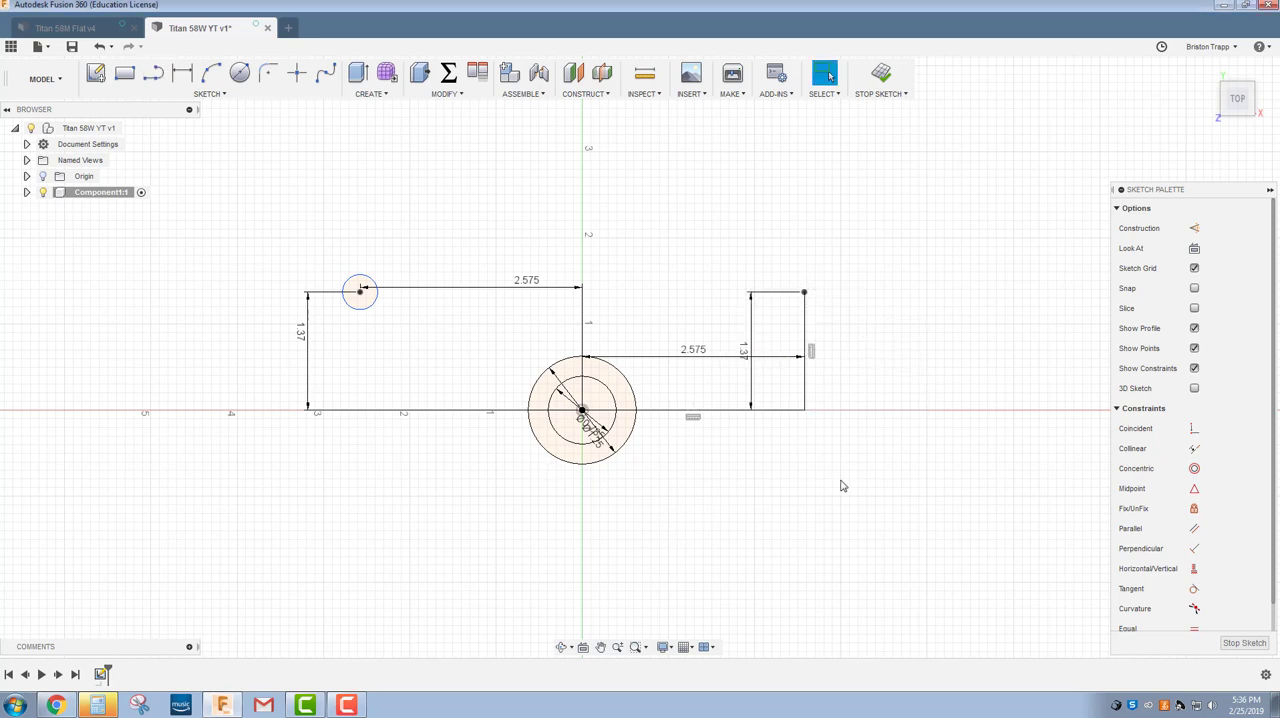
Convert the horizontal 2.575 in line and the vertical 1.37 in line to construction lines.
left_click(780, 410)
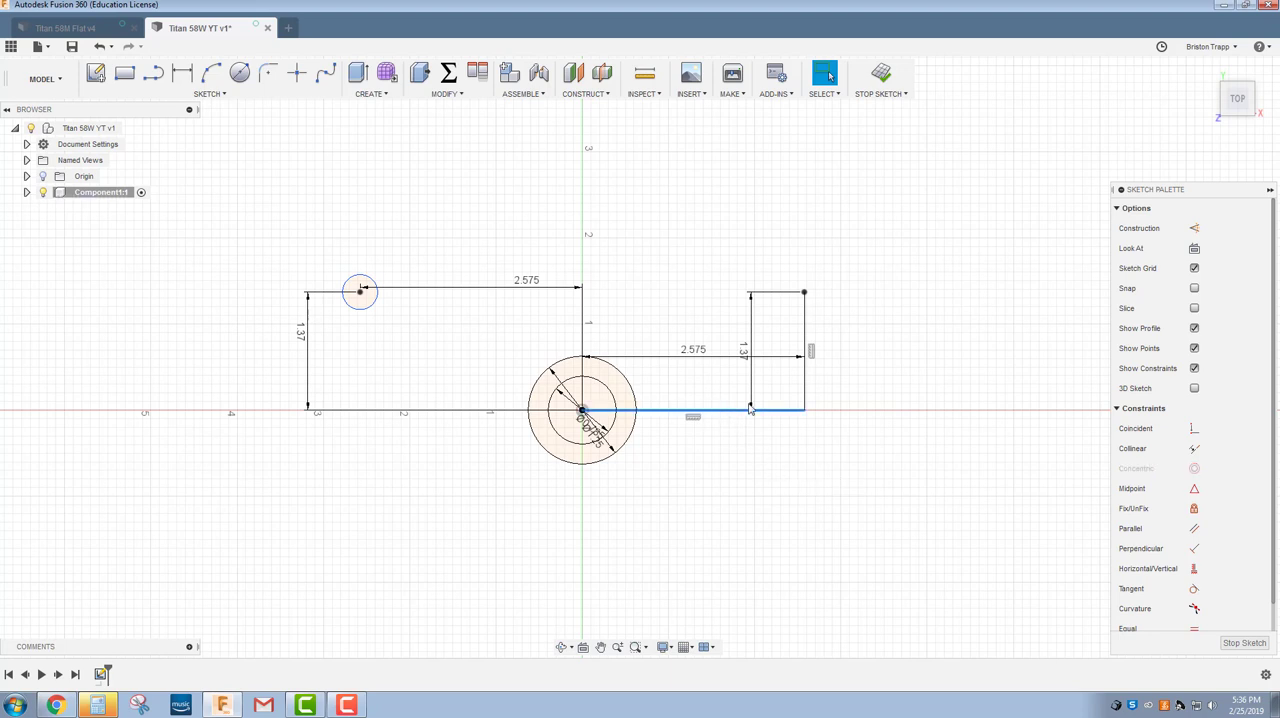
key("x")
left_click(805, 398)
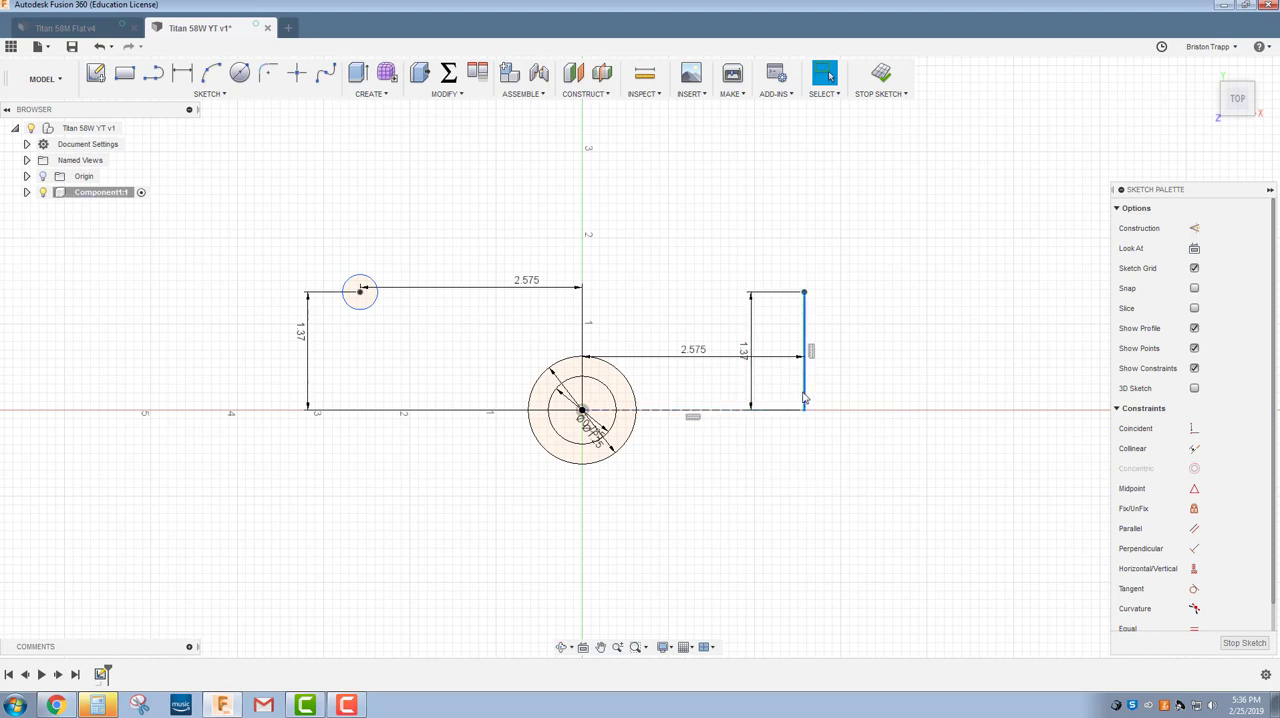
key("x")
Add a 0.25 in diameter circle centered on the upper end of the vertical construction line.
left_click(240, 72)
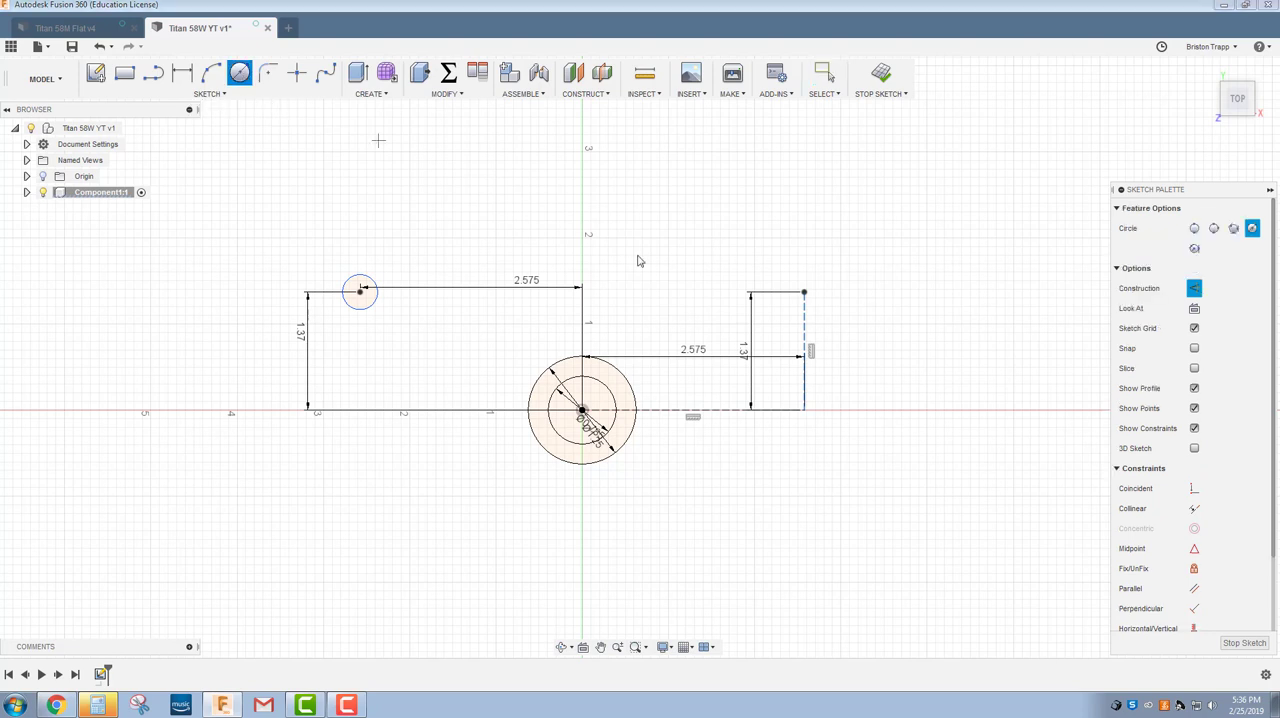
left_click(804, 292)
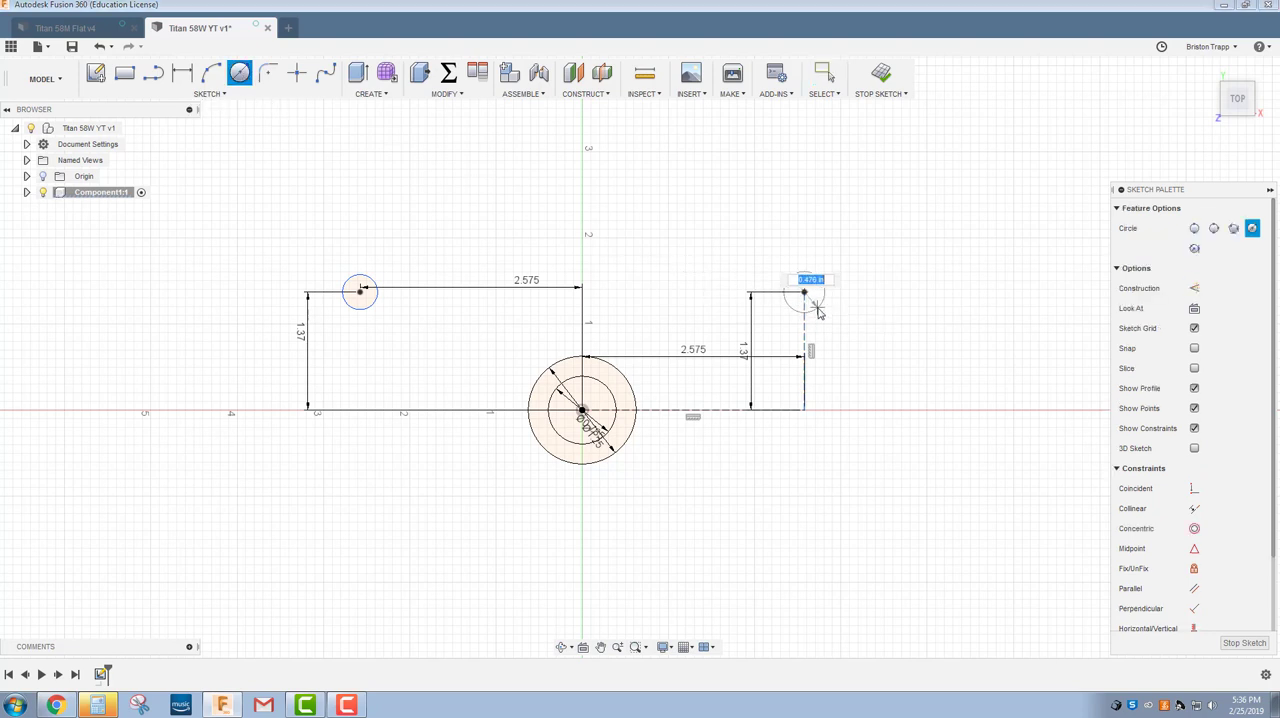
type("25")
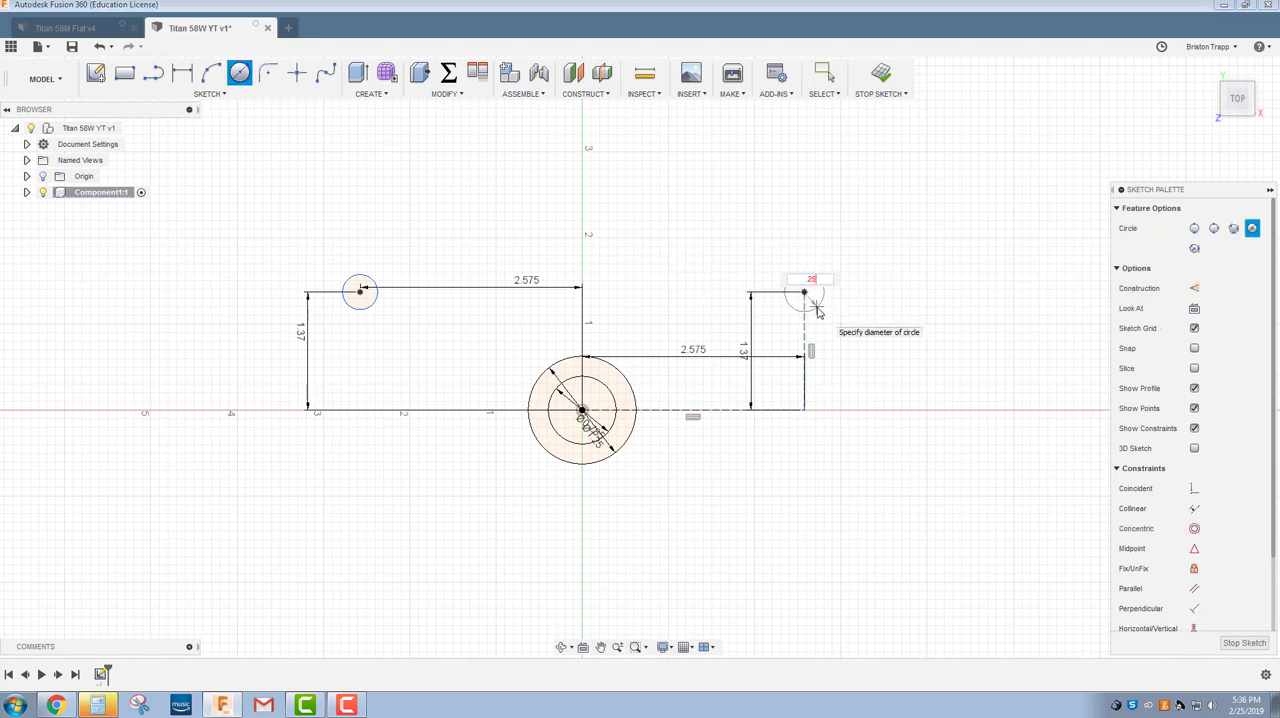
key("Return")
key("Escape")
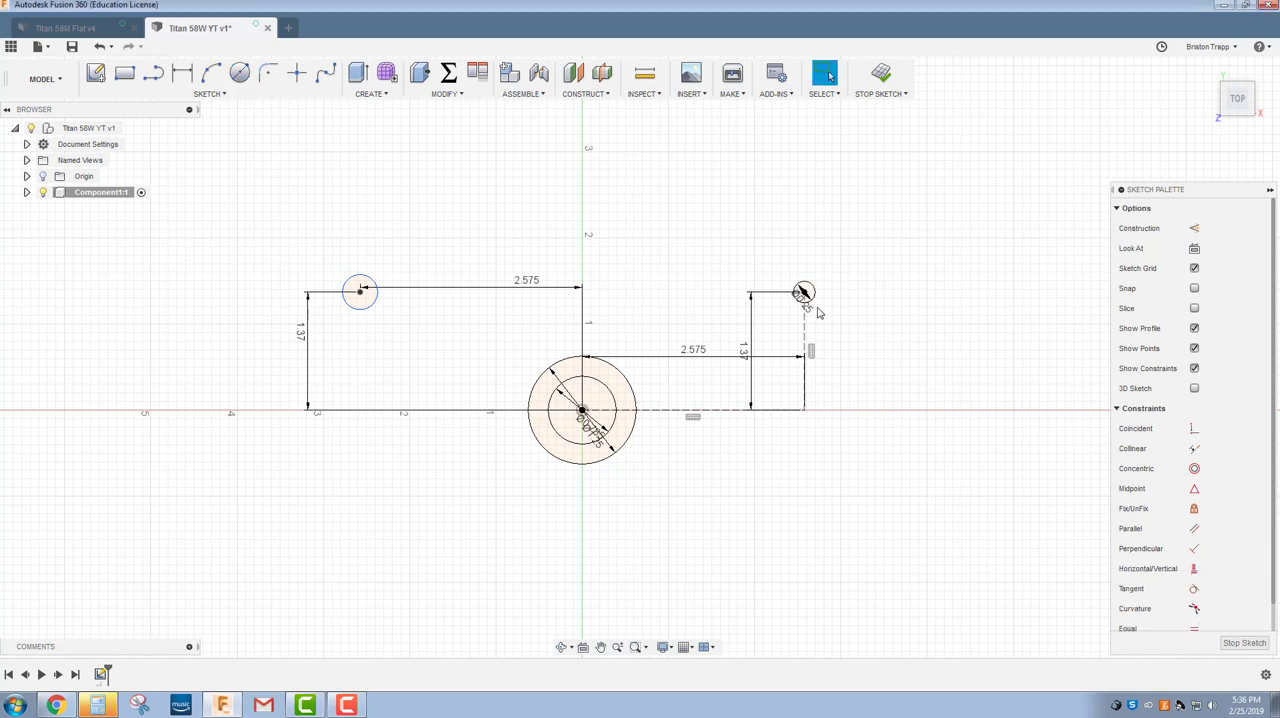
Dimension the upper-left corner circle's diameter by linking it to the upper-right circle's 0.25 in diameter.
key("d")
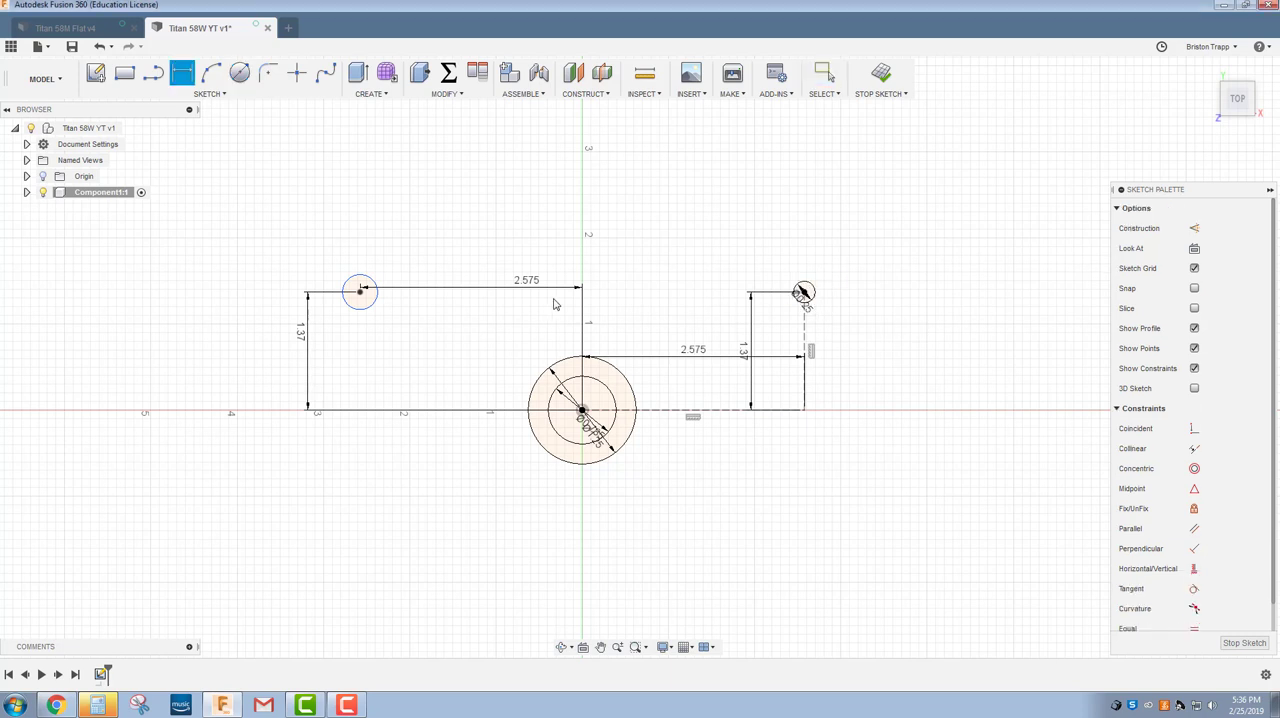
left_click(371, 300)
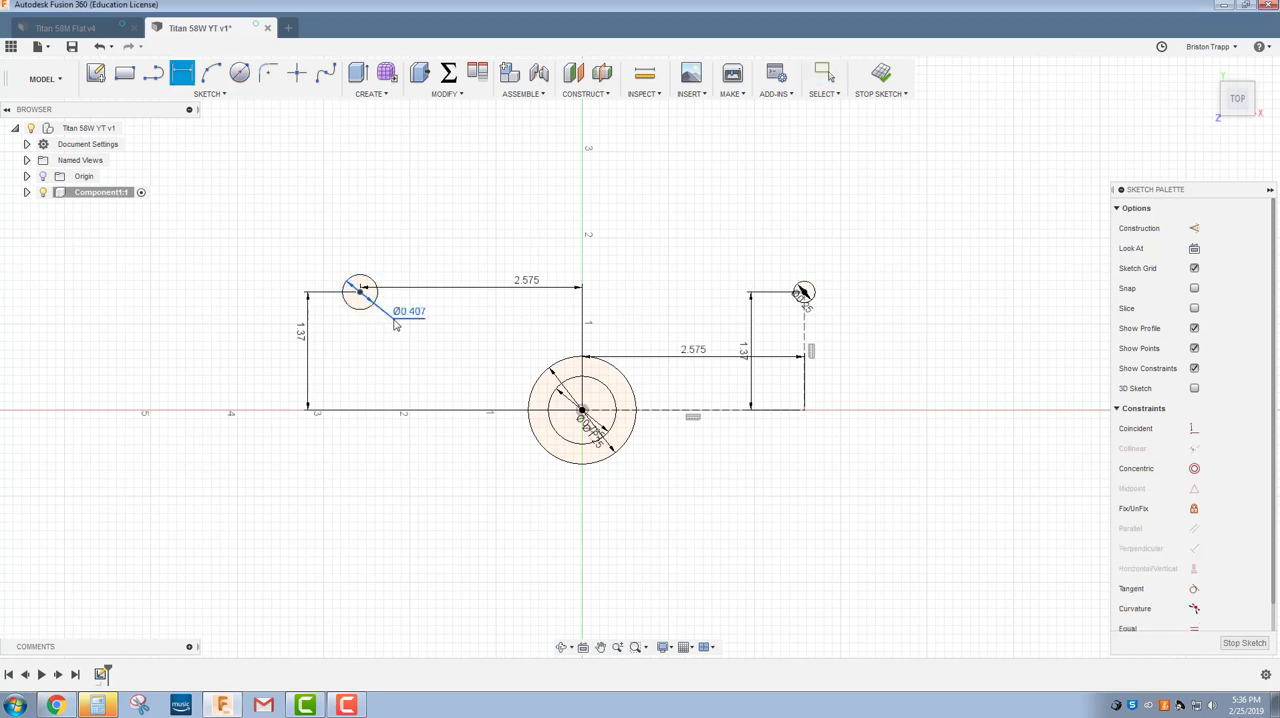
left_click(395, 321)
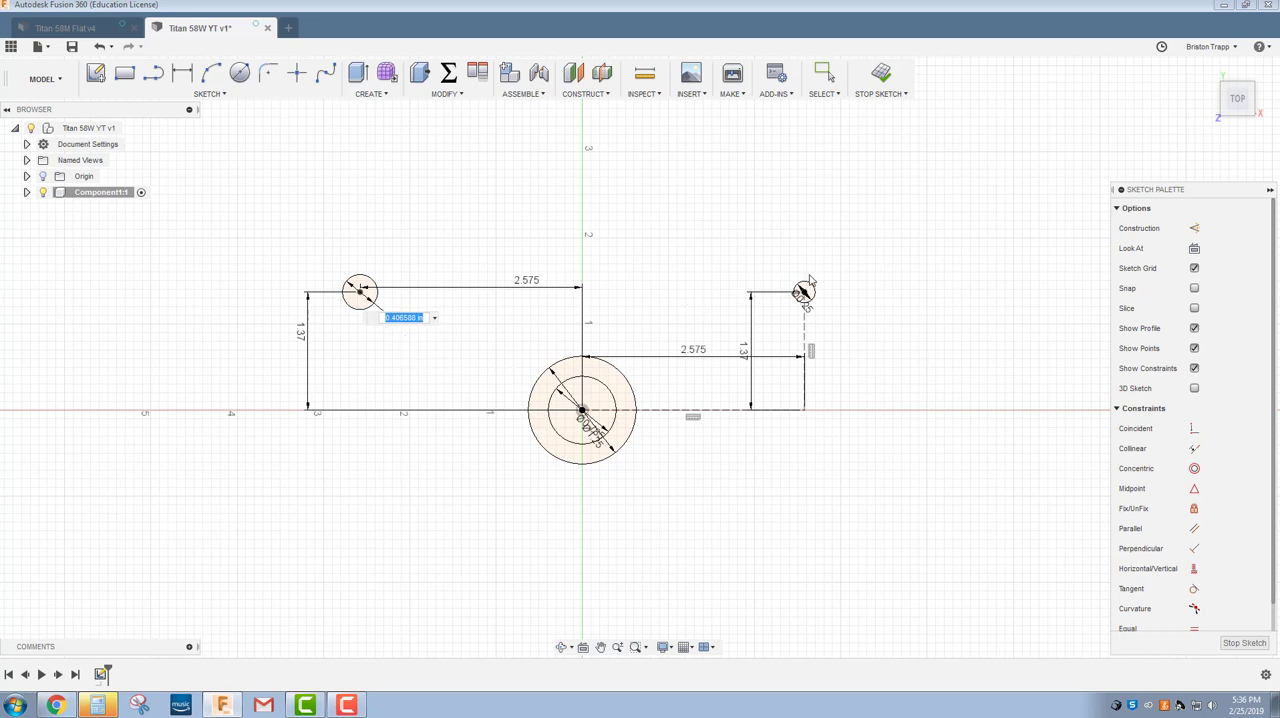
left_click(810, 312)
key("Return")
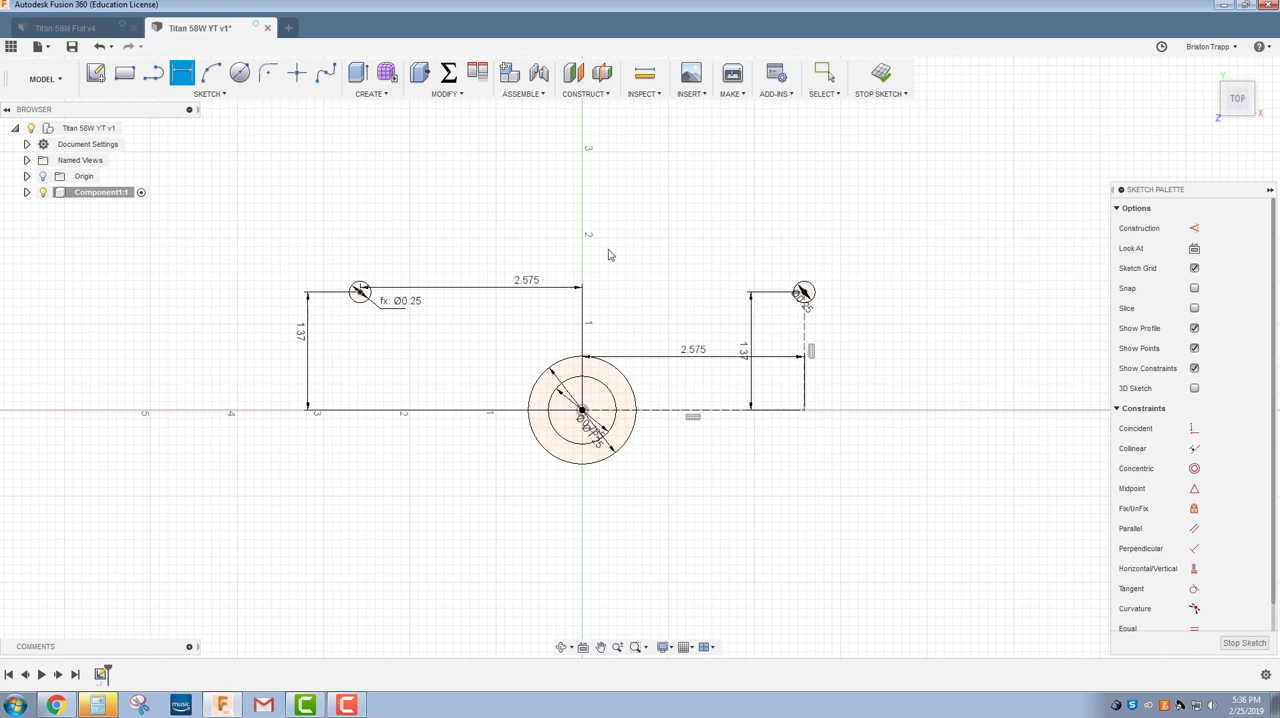
Add a concentric 0.75 in diameter circle around the upper-left corner hole.
left_click(240, 72)
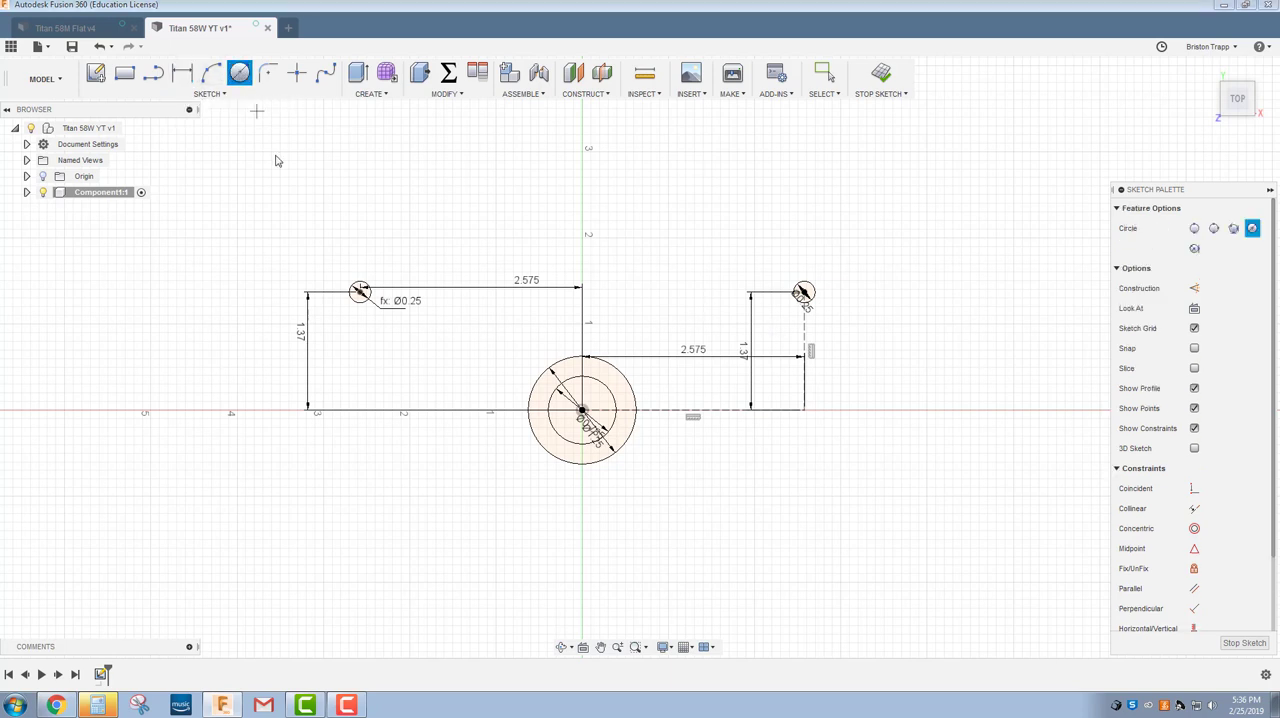
left_click(360, 291)
key("BackSpace")
type(".7")
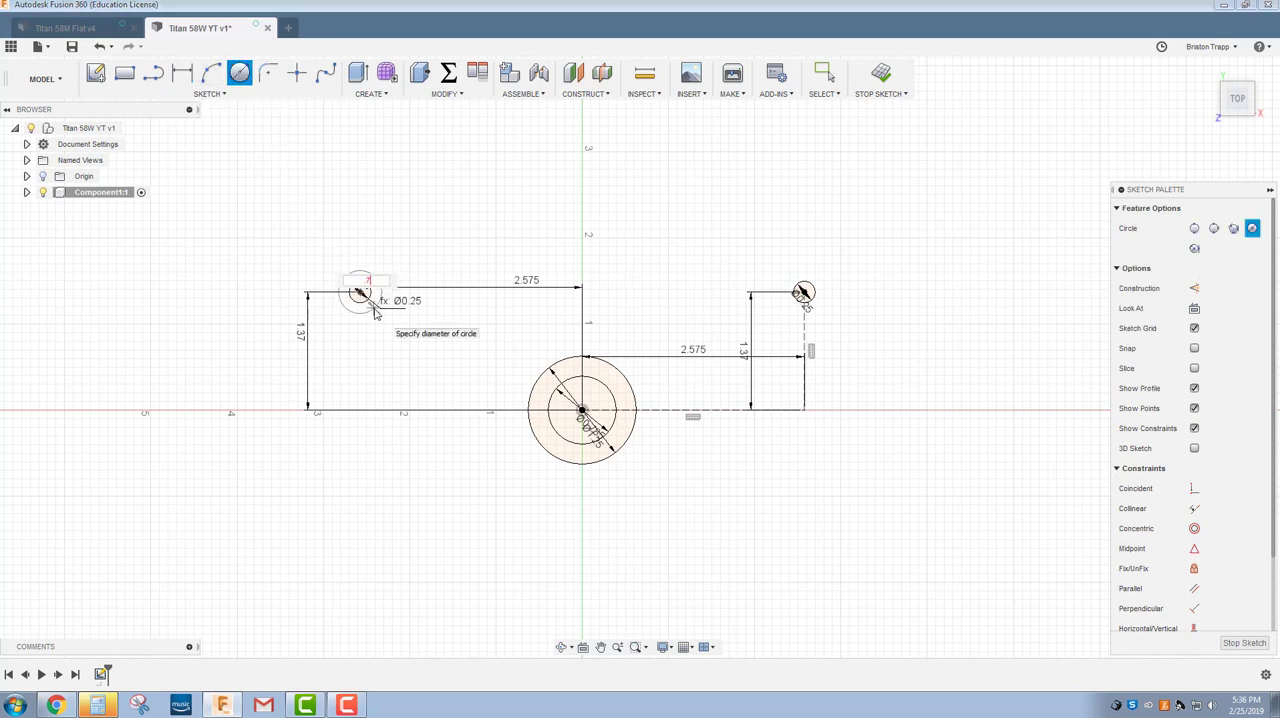
type("5")
key("Tab")
key("Return")
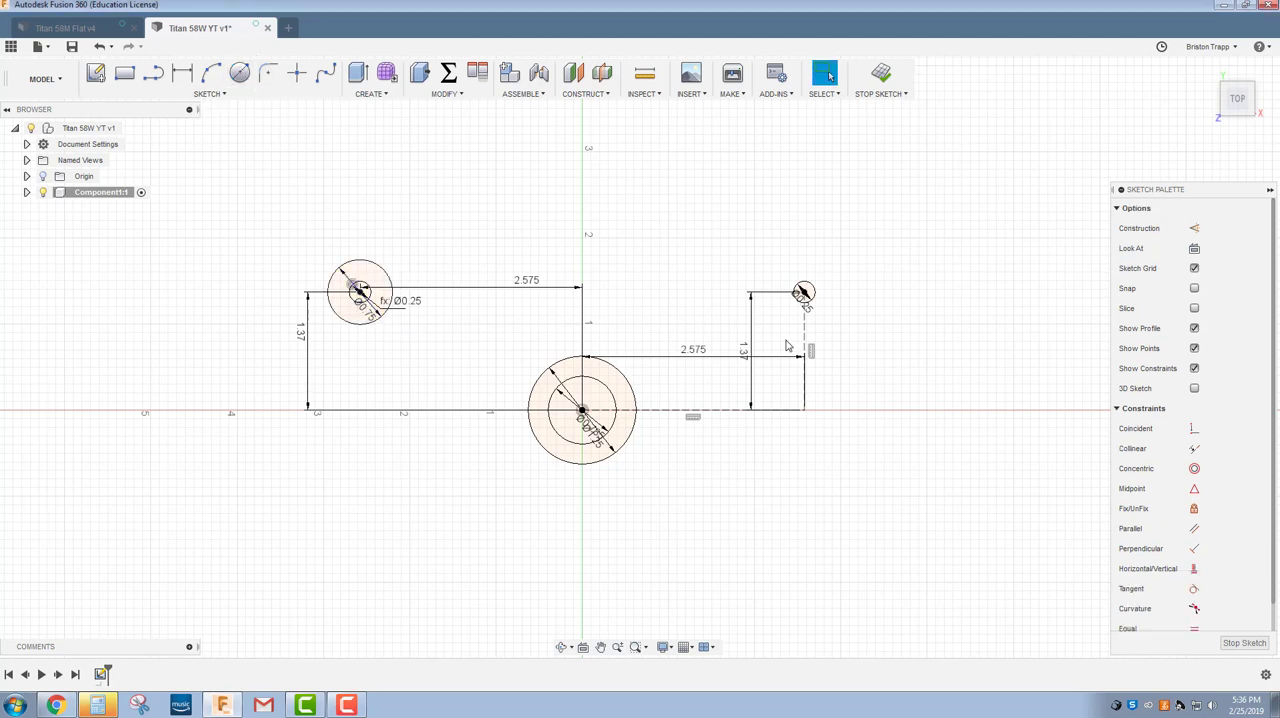
left_click(228, 95)
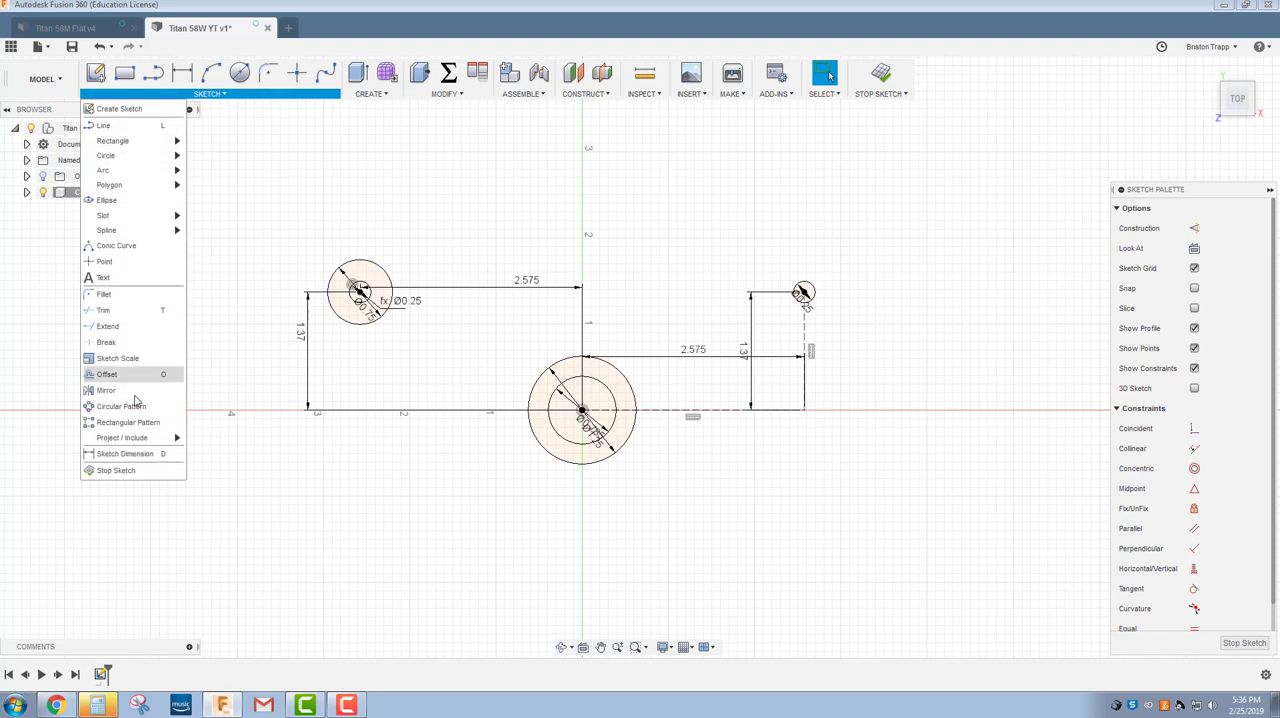
left_click(180, 390)
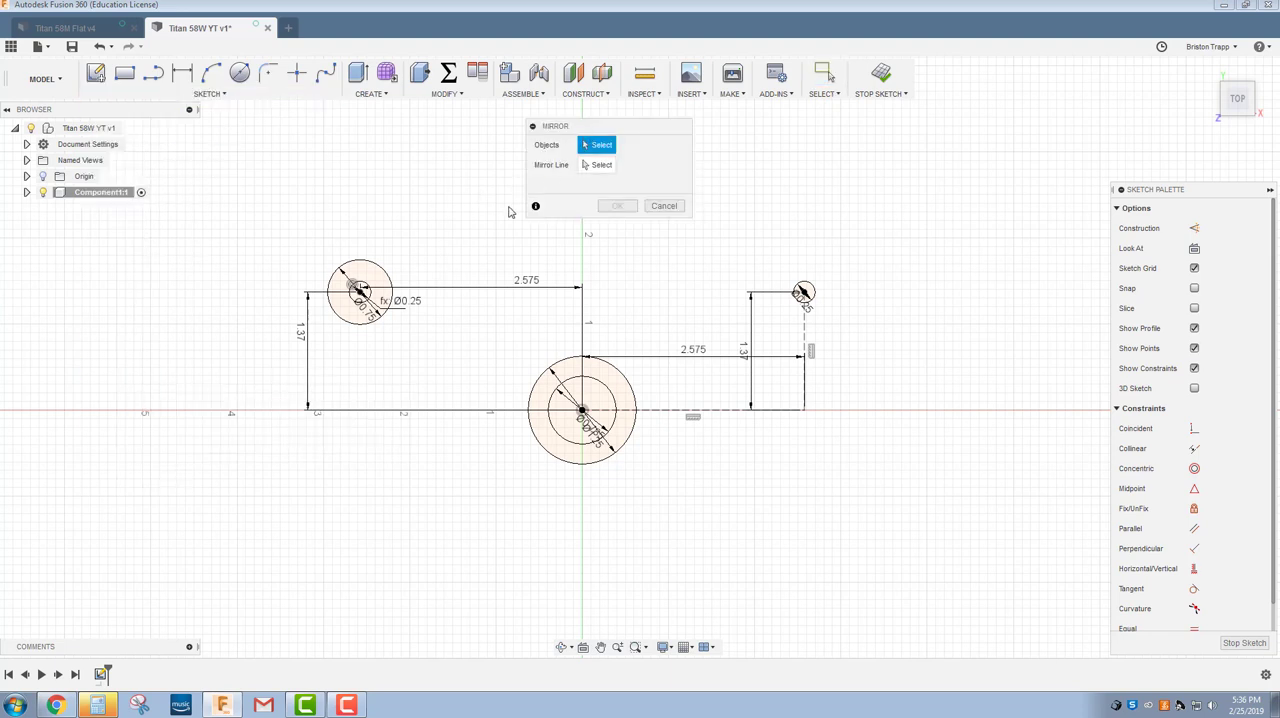
left_click(376, 320)
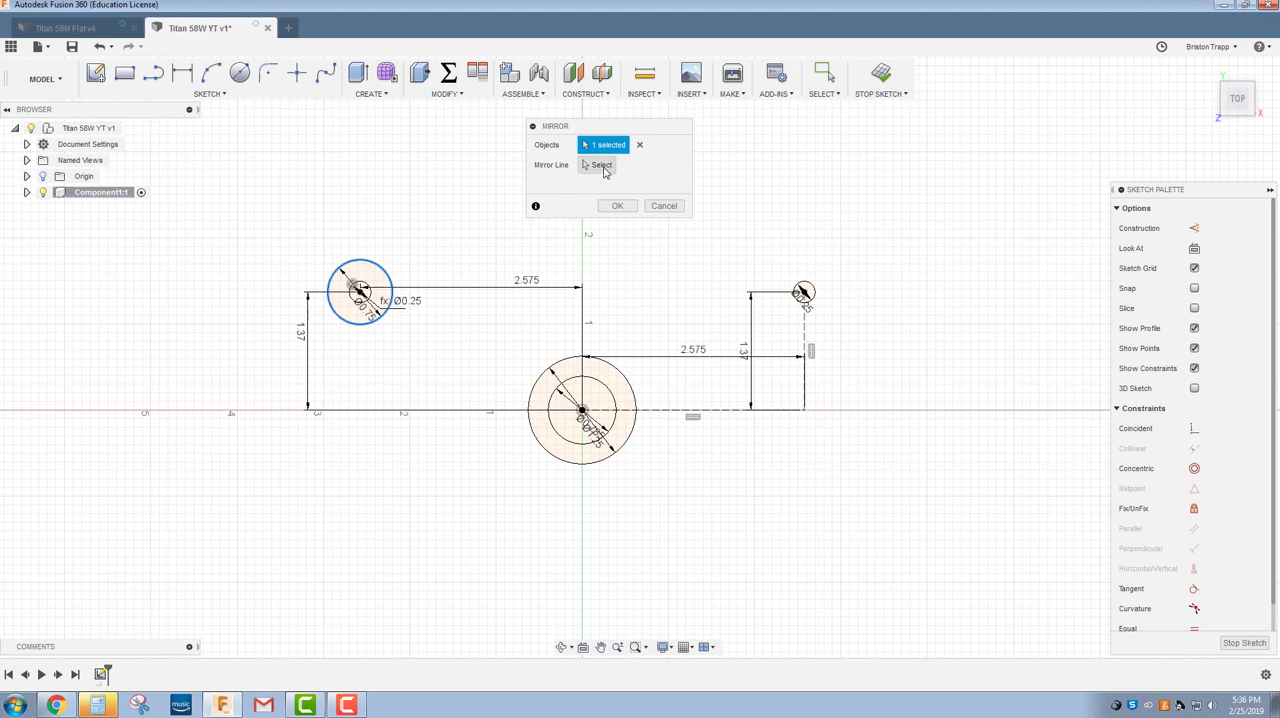
left_click(600, 166)
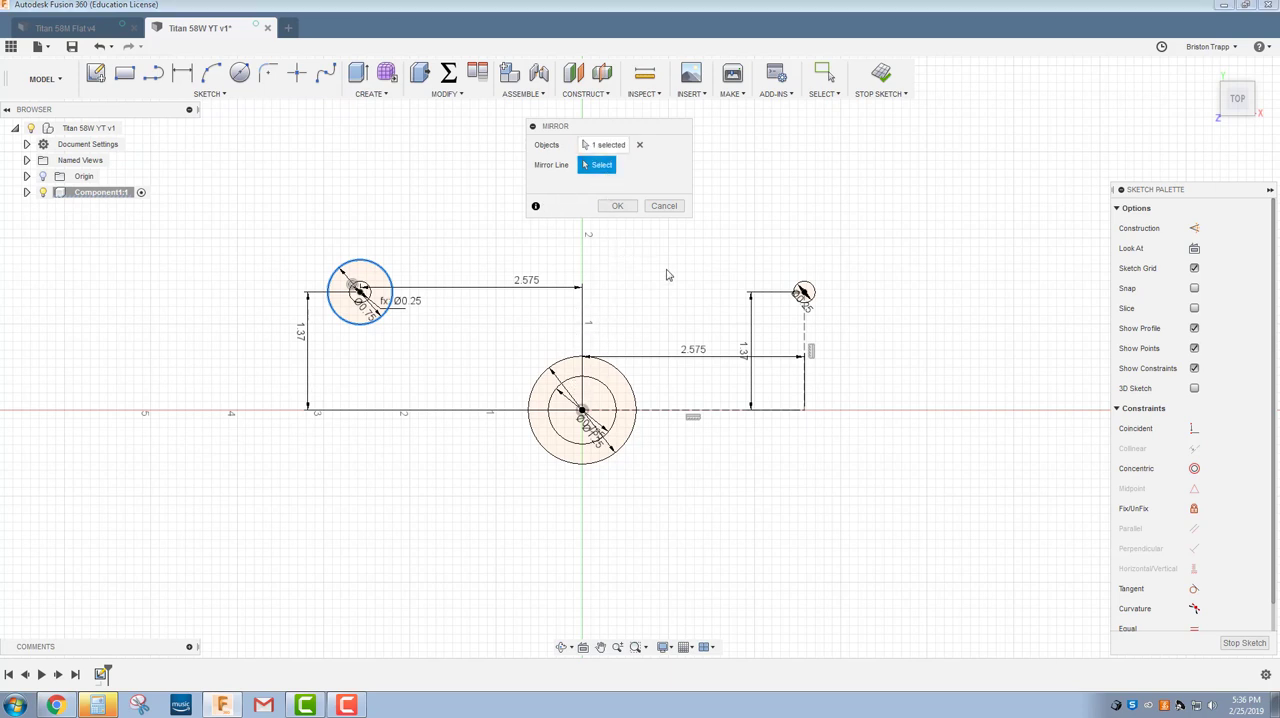
left_click(664, 206)
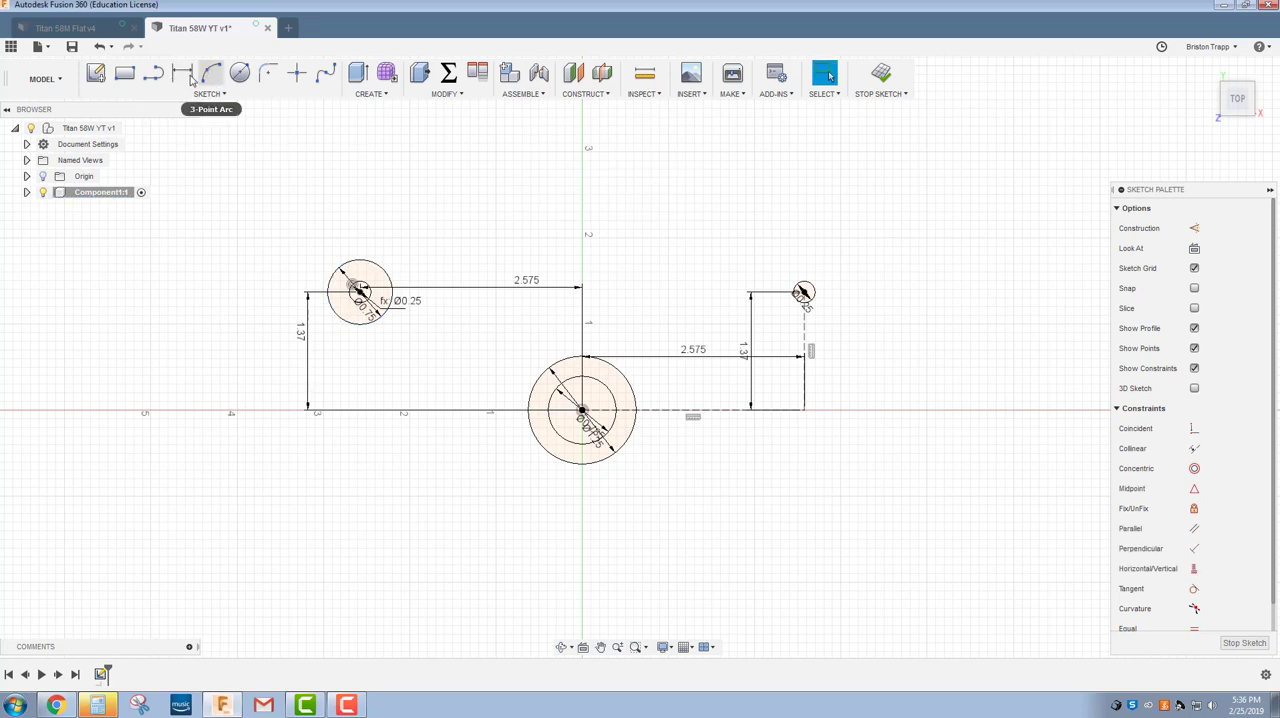
Draw a vertical line from the origin up to about the height of the corner hole centers.
left_click(153, 73)
left_click(581, 410)
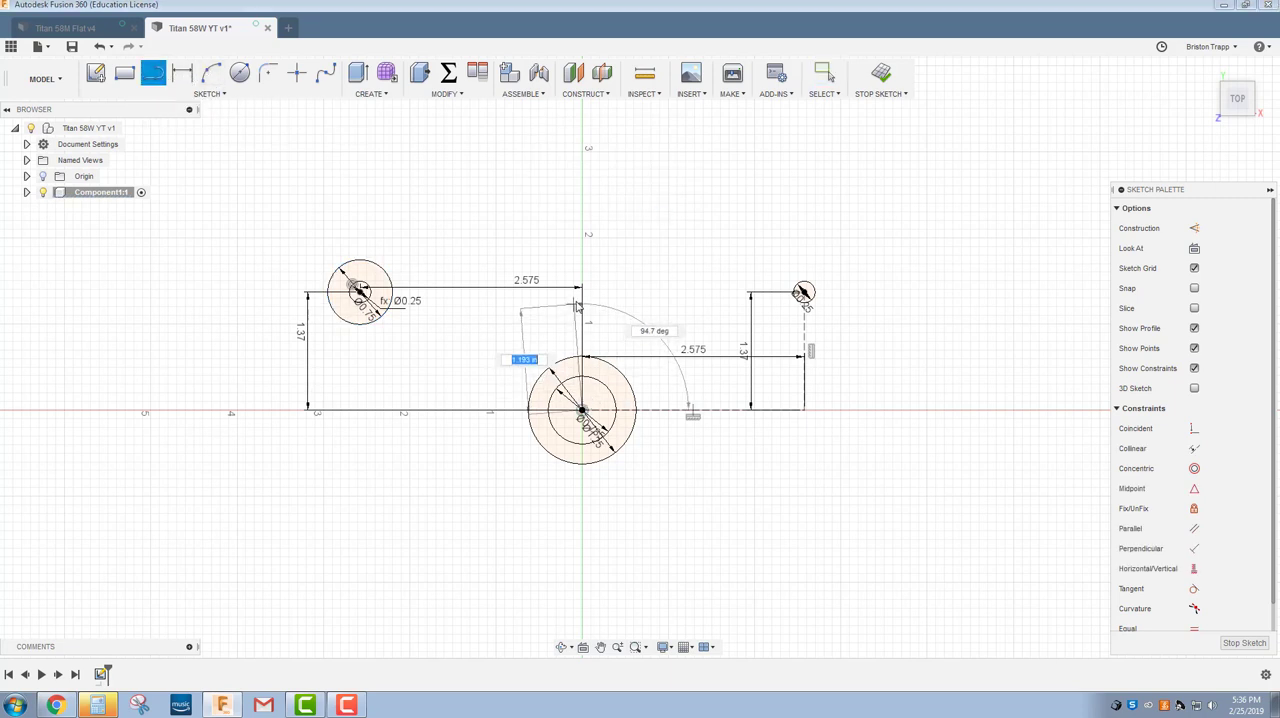
key("Escape")
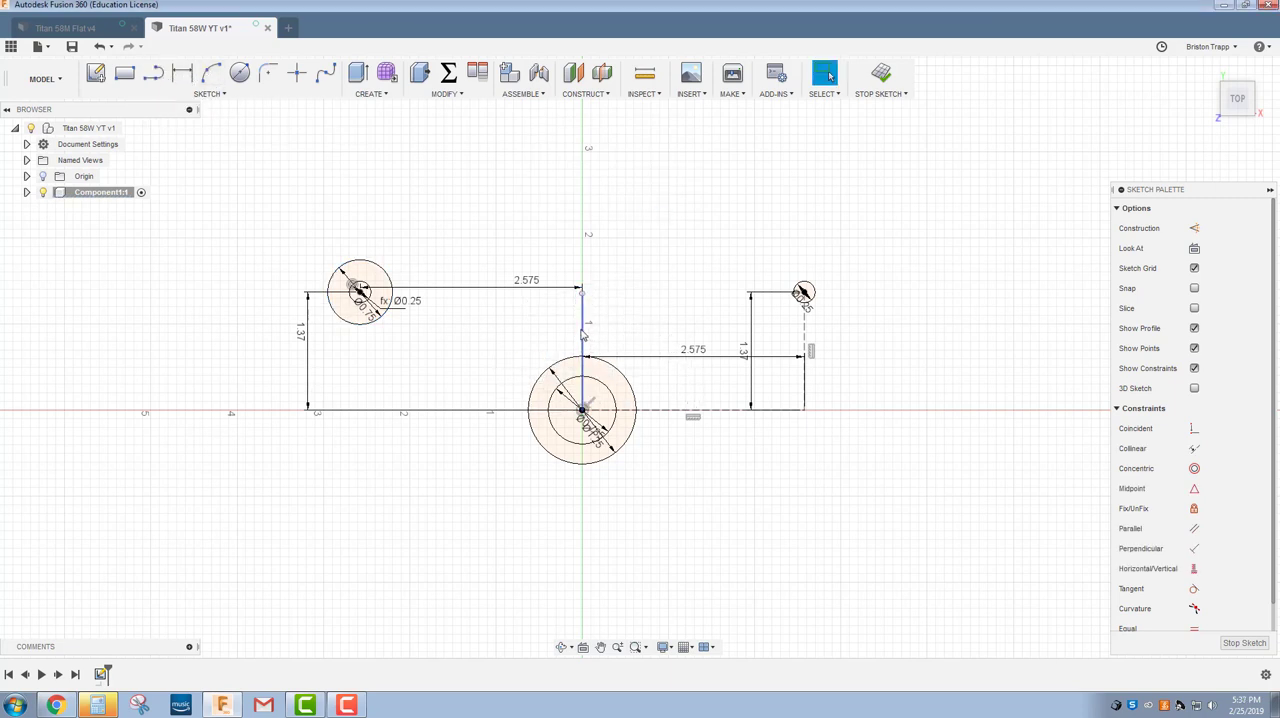
left_click(584, 337)
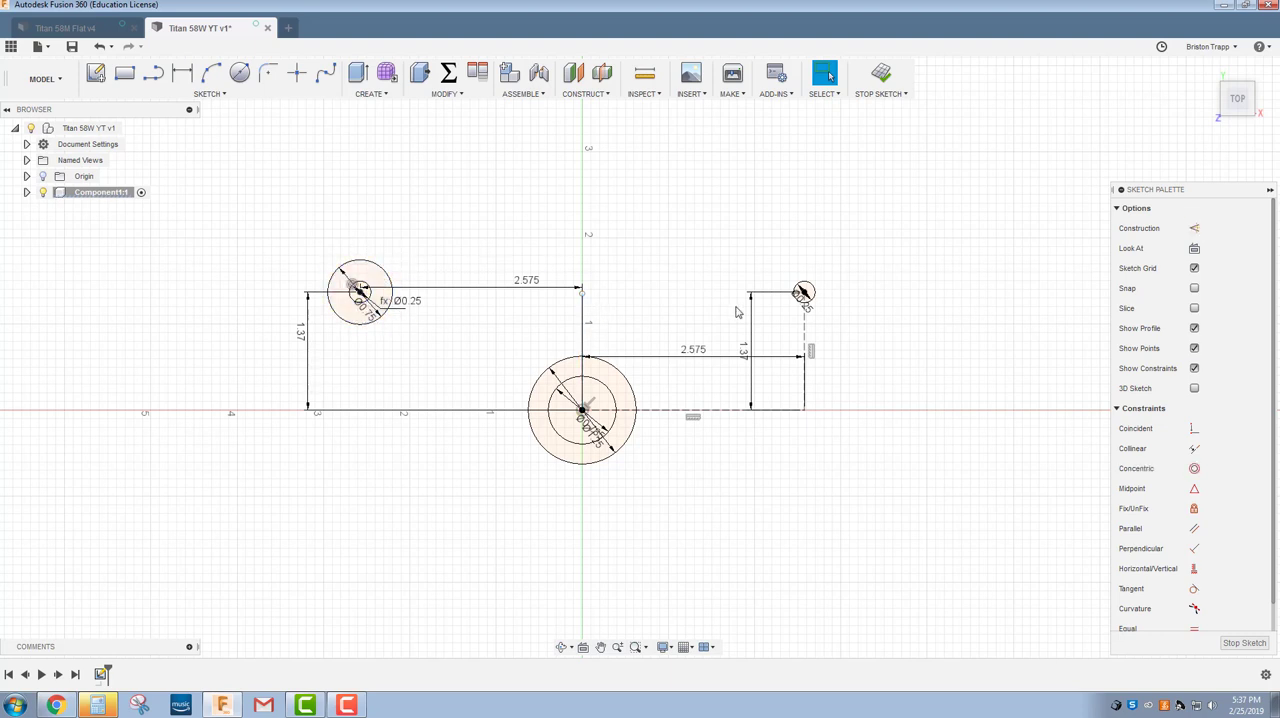
Mirror the upper-left 0.75 in circle across the vertical line through the origin.
left_click(212, 93)
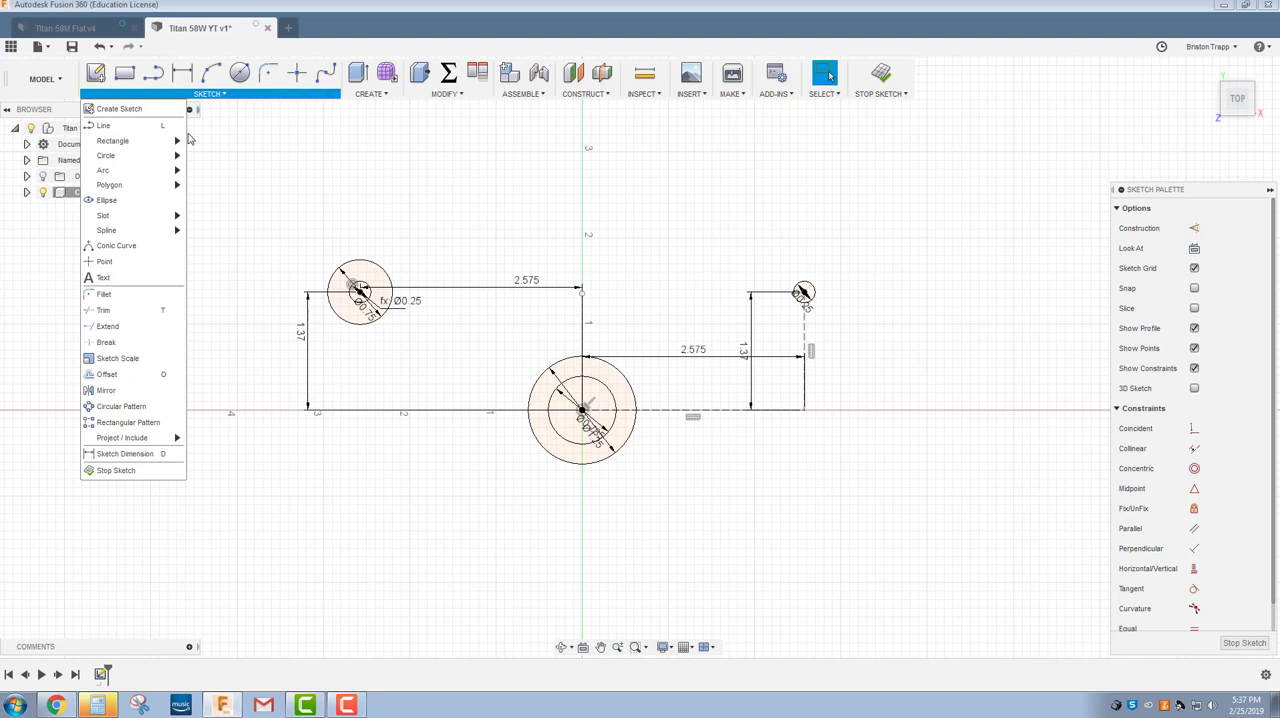
left_click(131, 389)
left_click(349, 317)
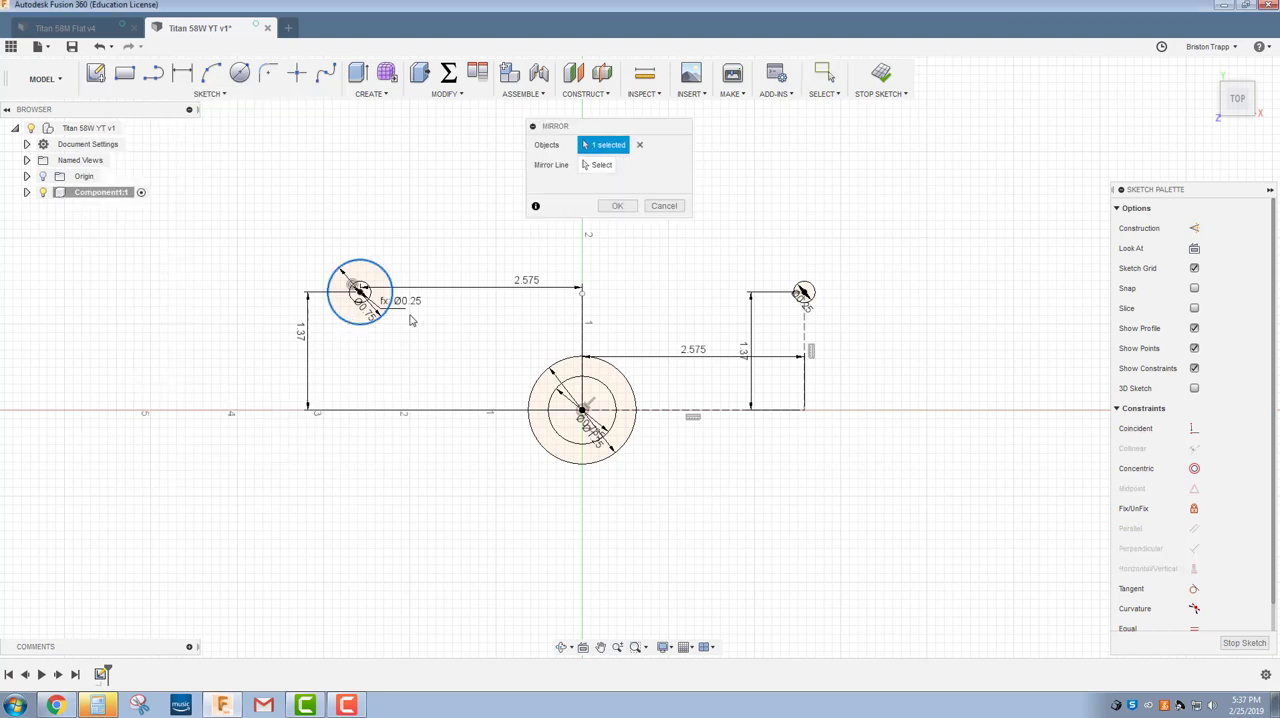
left_click(601, 165)
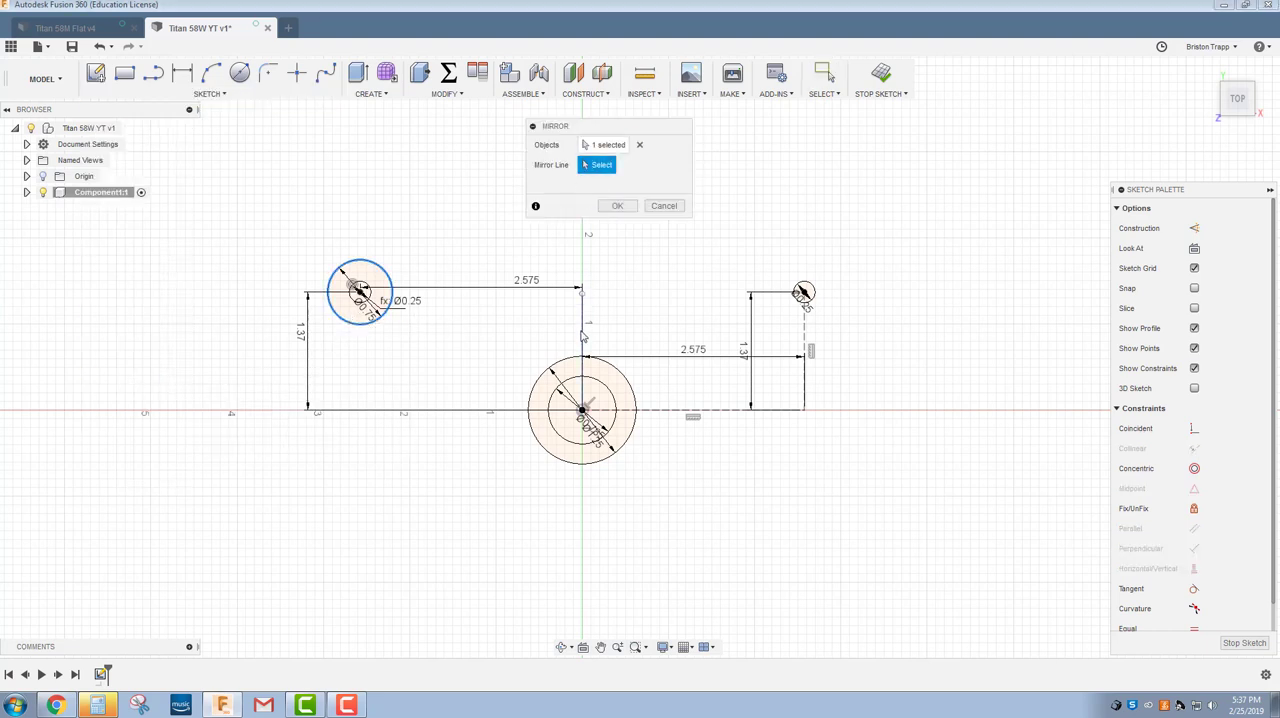
left_click(583, 337)
left_click(618, 206)
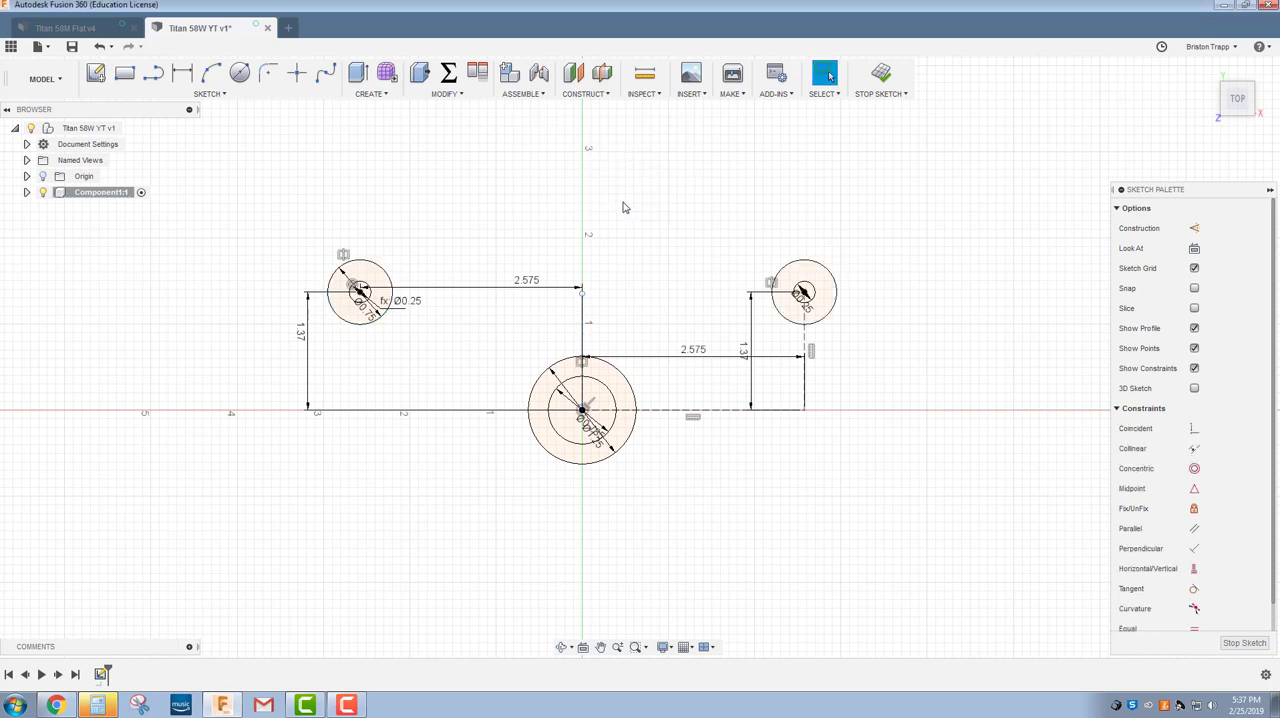
Mirror both upper corner holes and their 0.75 in outer circles across the horizontal construction line through the origin.
left_click(227, 95)
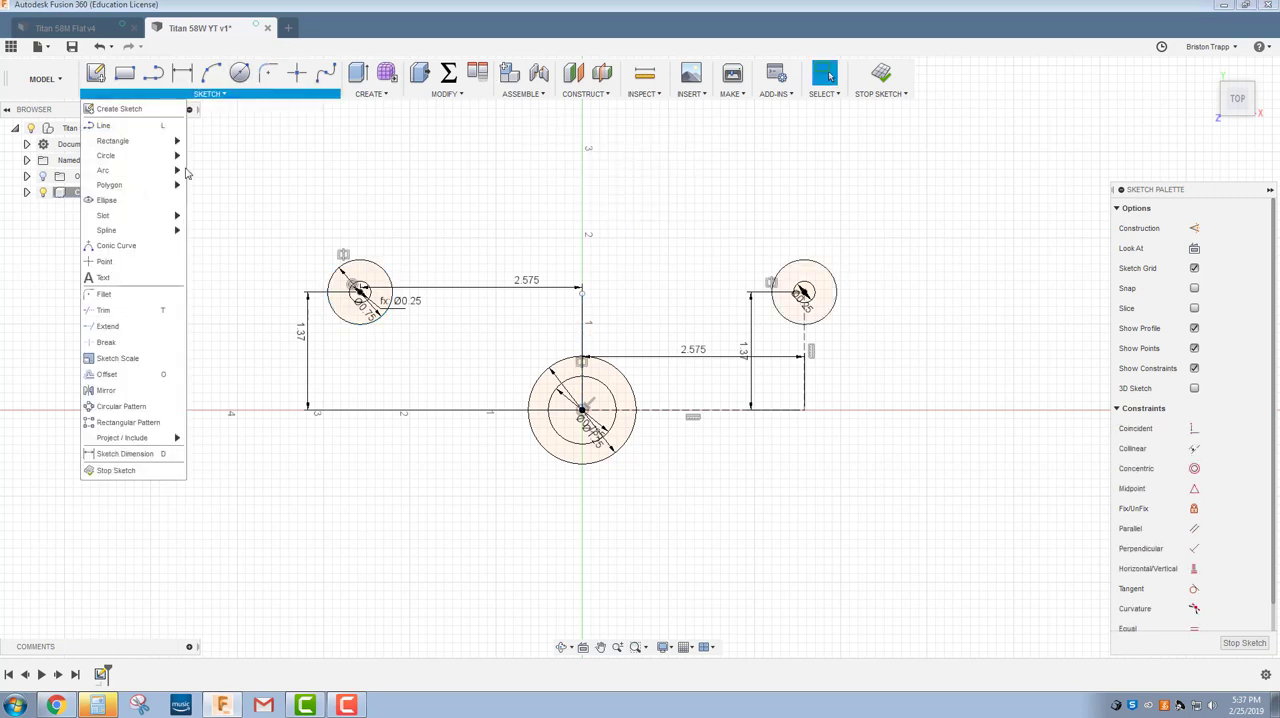
left_click(130, 390)
left_click(358, 306)
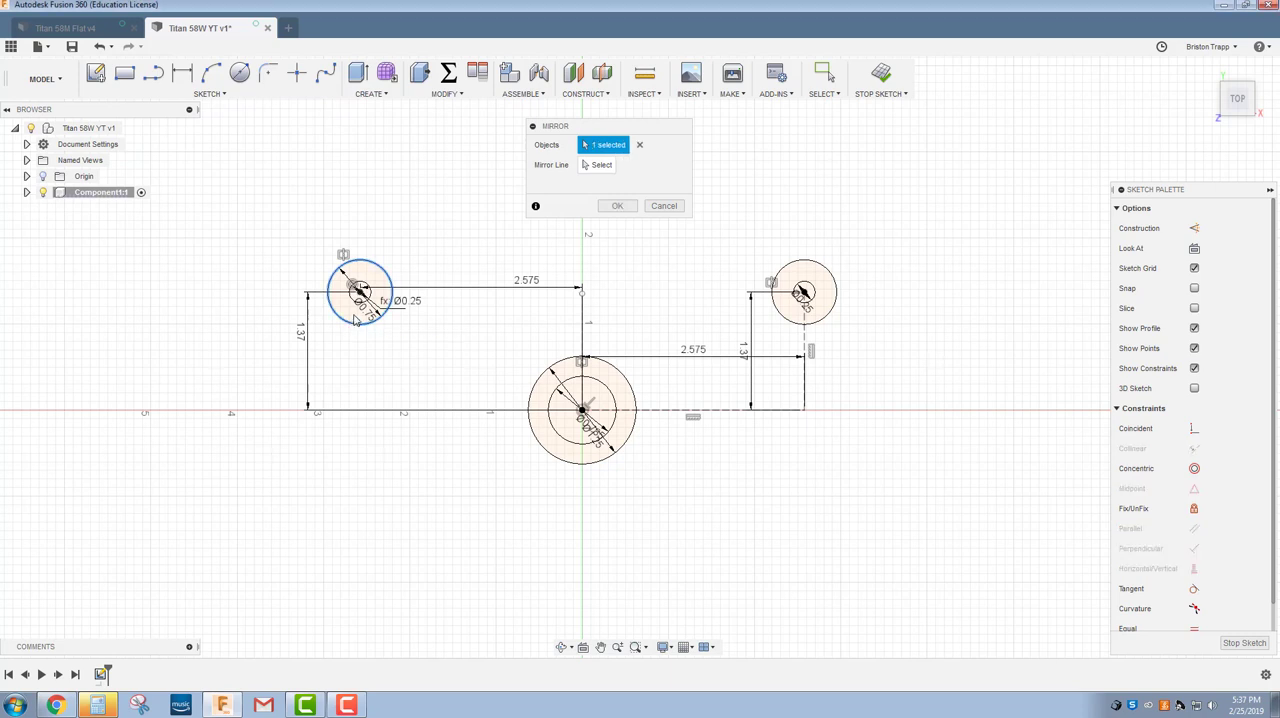
left_click(356, 301)
left_click(786, 319)
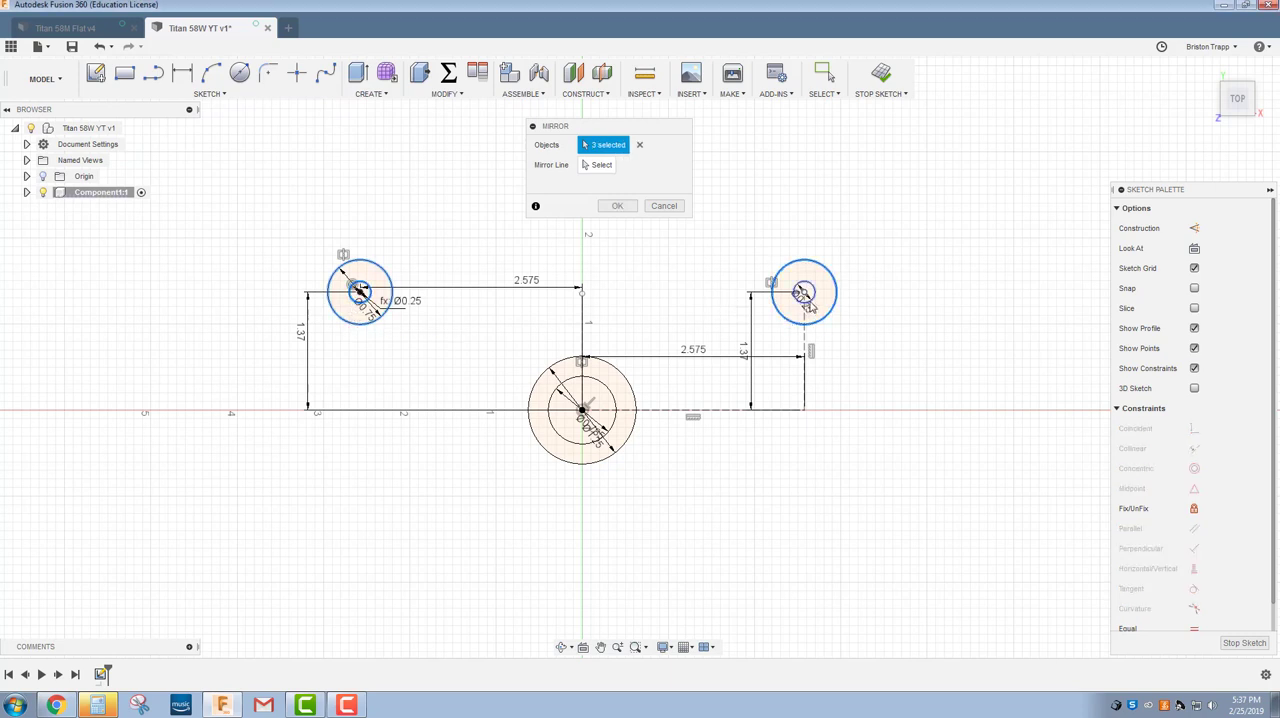
left_click(812, 300)
left_click(598, 165)
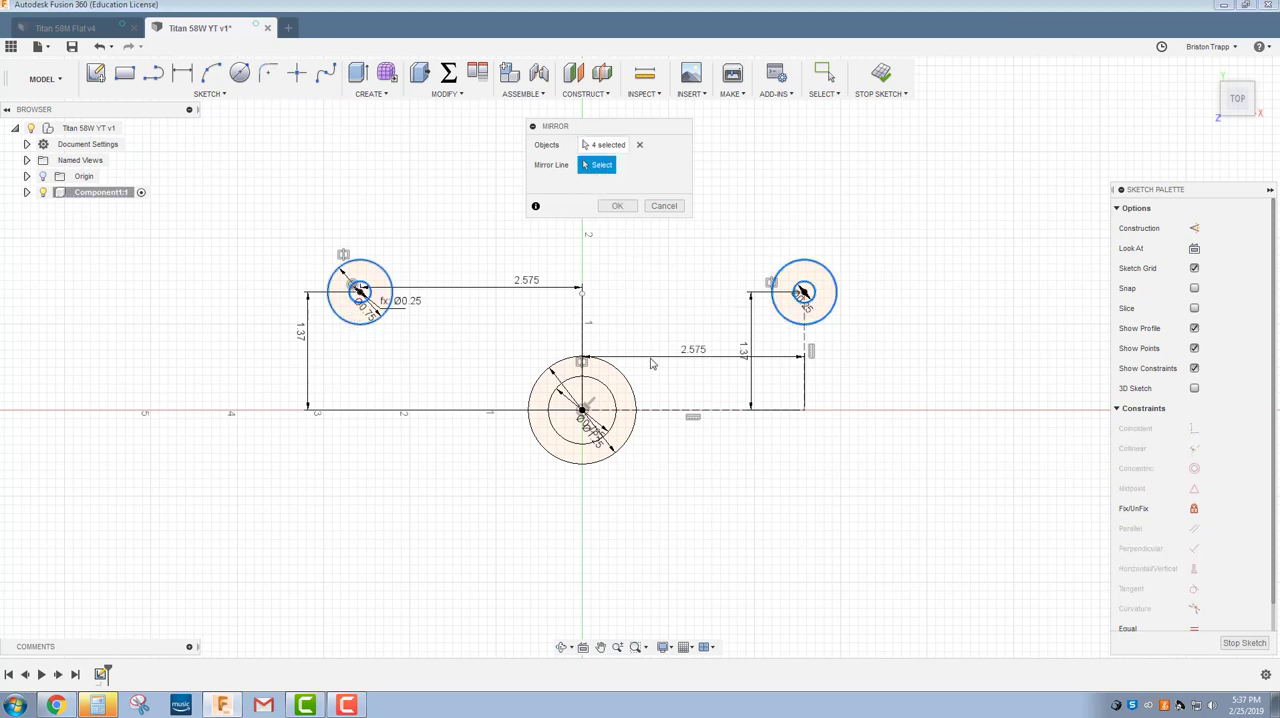
left_click(660, 410)
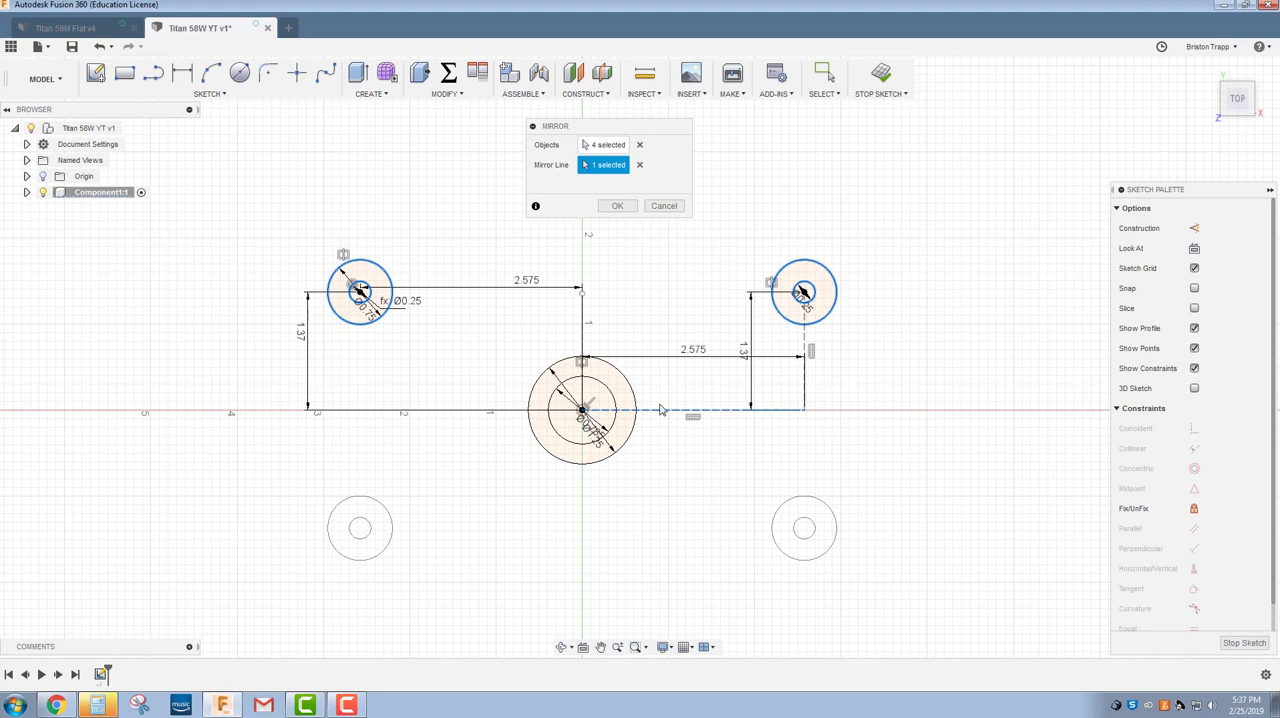
left_click(617, 205)
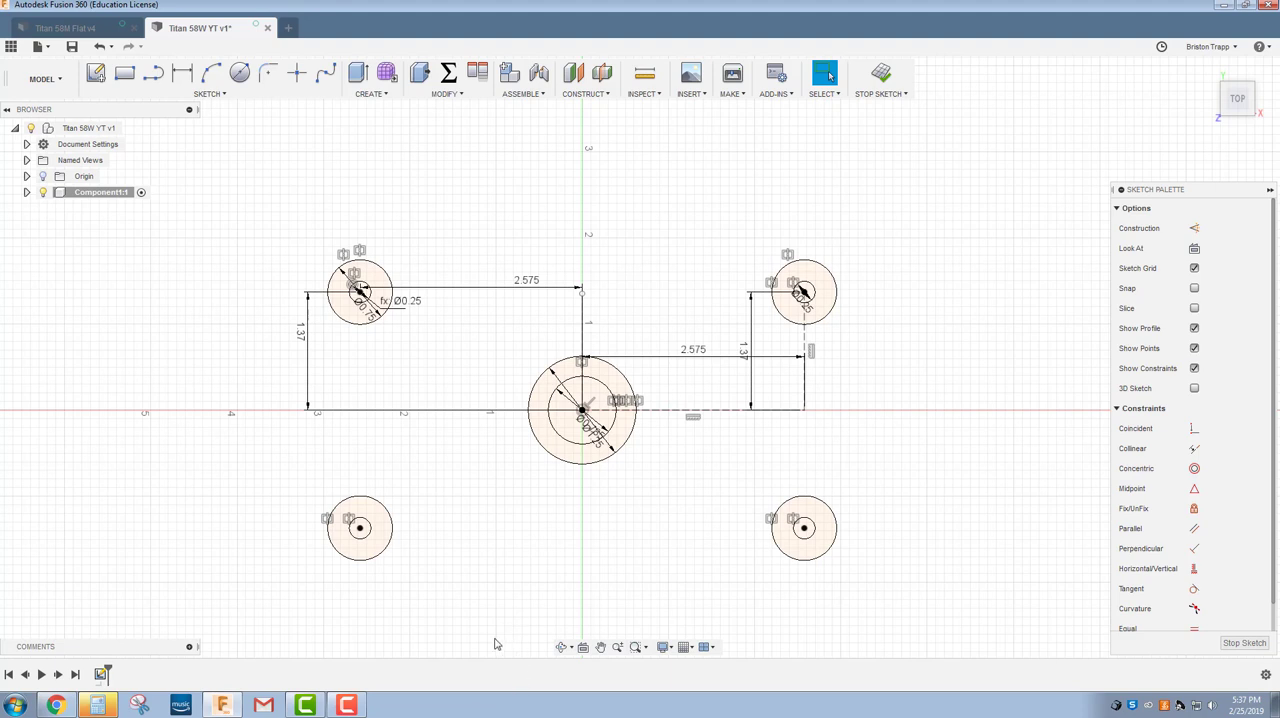
Draw a triangle of lines joining the lower-left hole center, the upper-left hole center and the origin.
key("l")
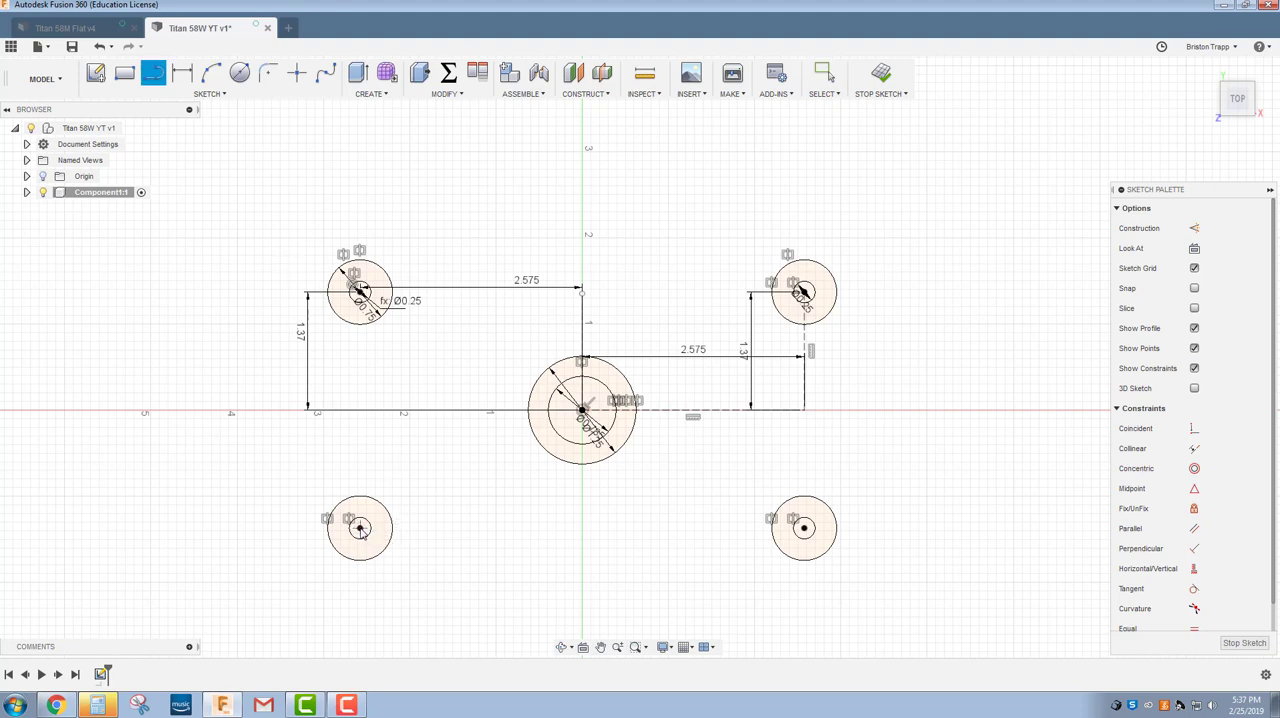
left_click(360, 527)
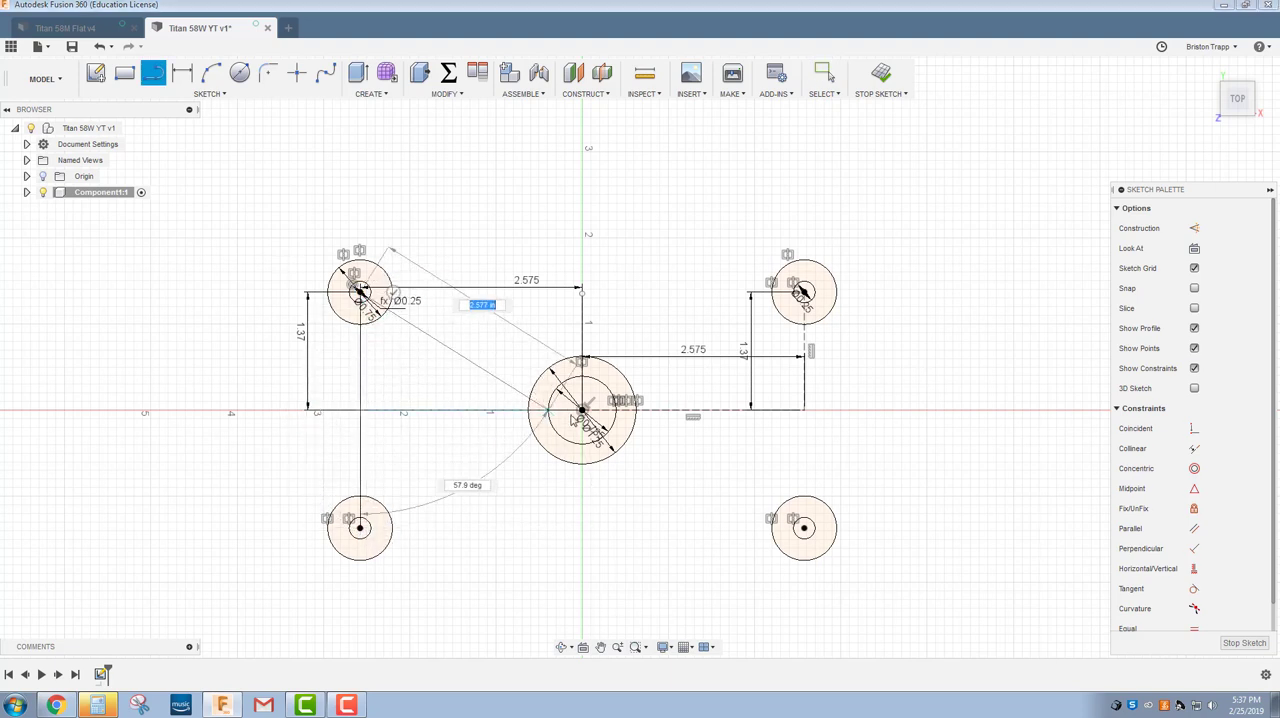
double_click(580, 411)
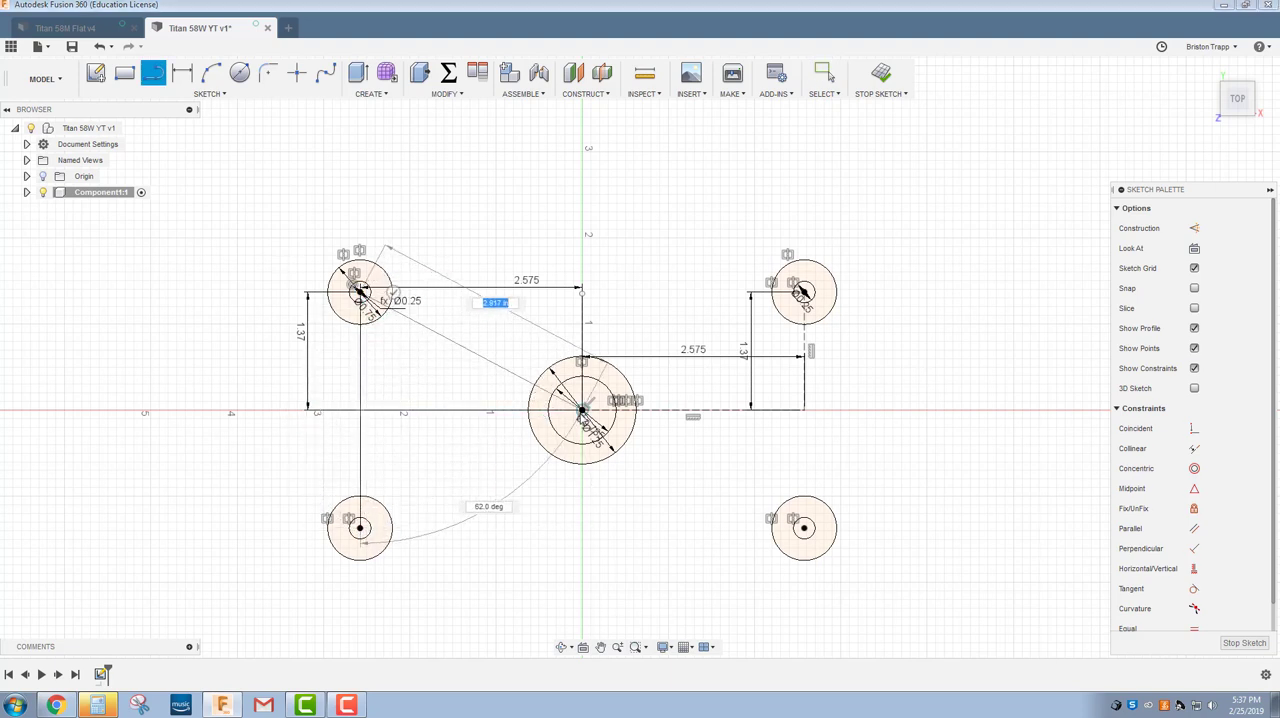
left_click(360, 527)
double_click(580, 411)
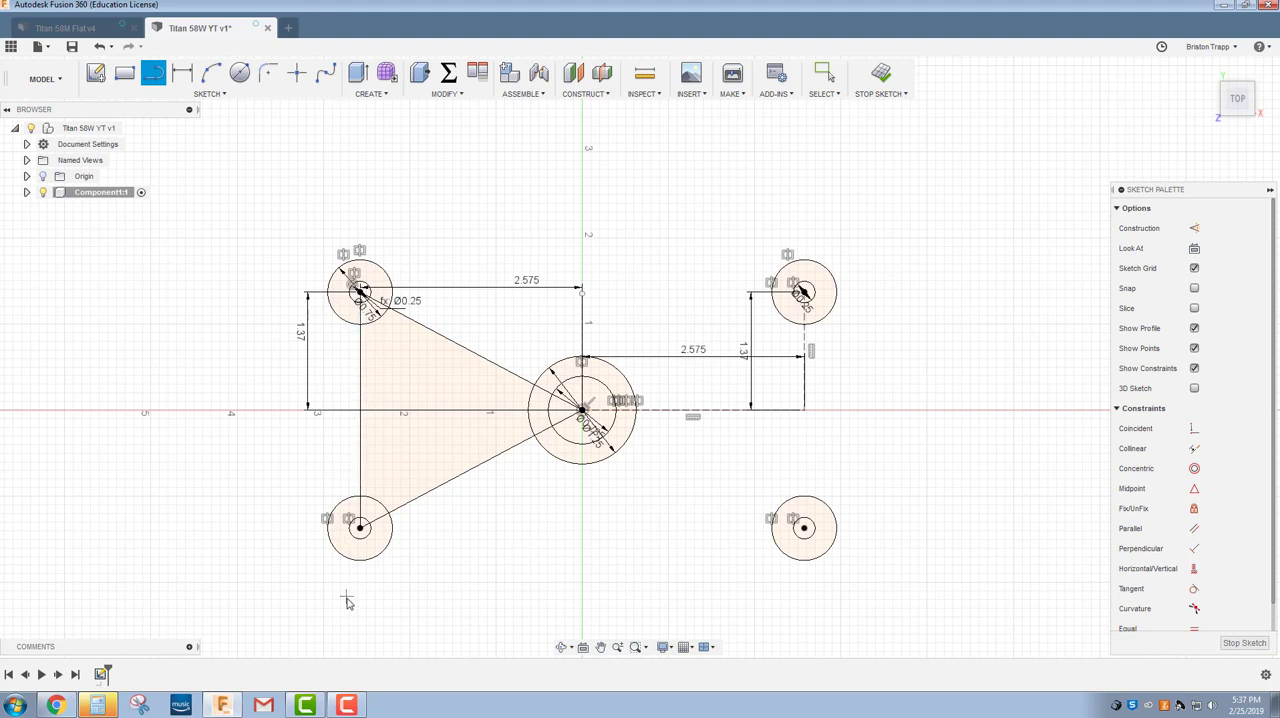
Offset the chained triangle lines outward by 0.125 in.
left_click(210, 93)
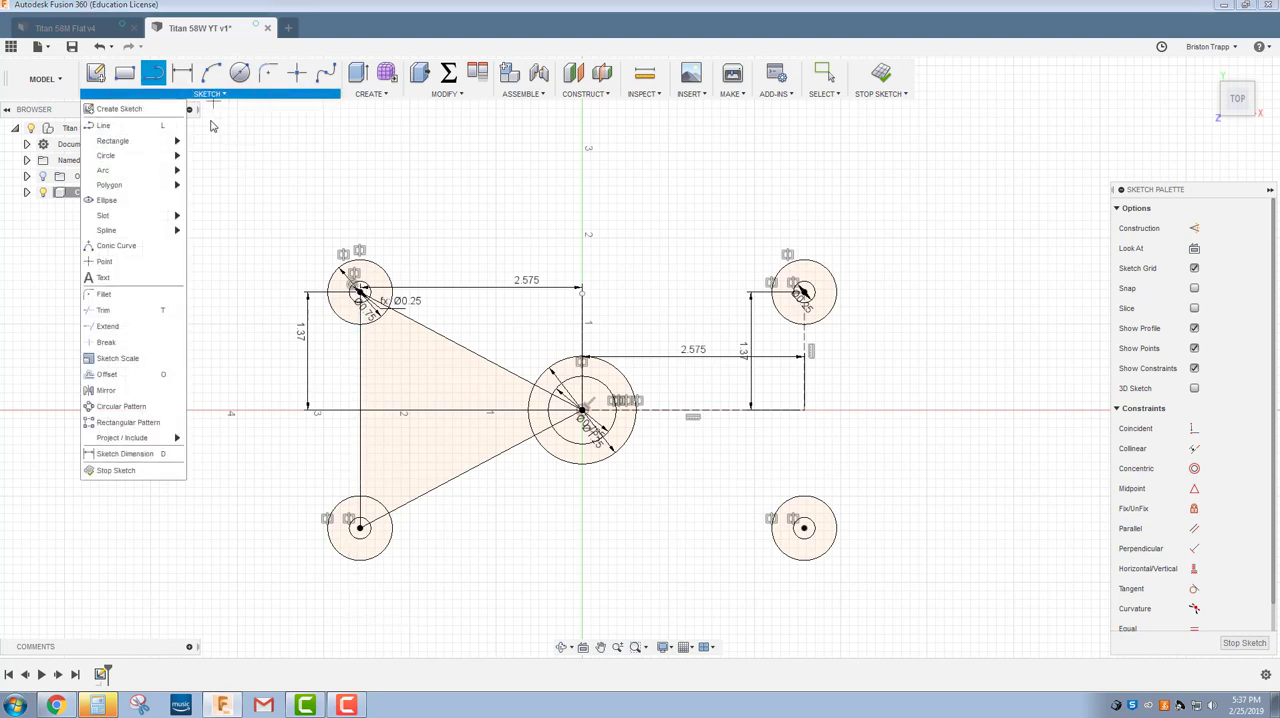
left_click(106, 374)
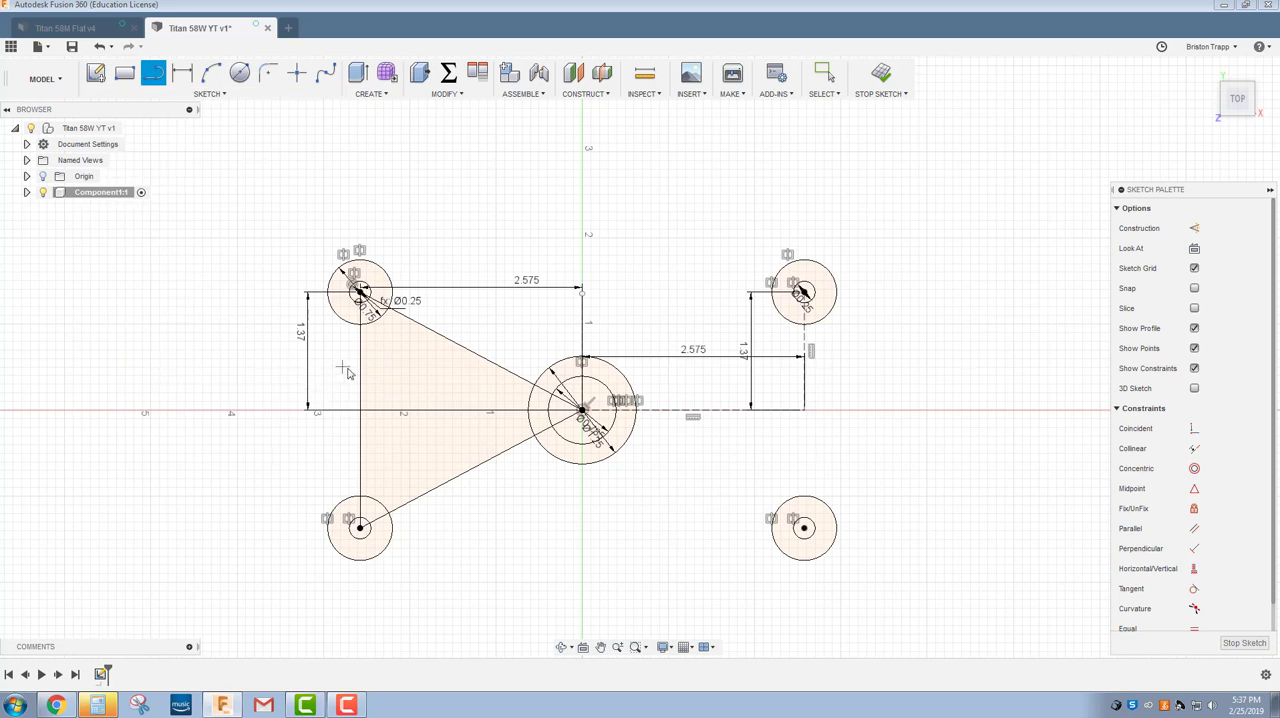
left_click(362, 379)
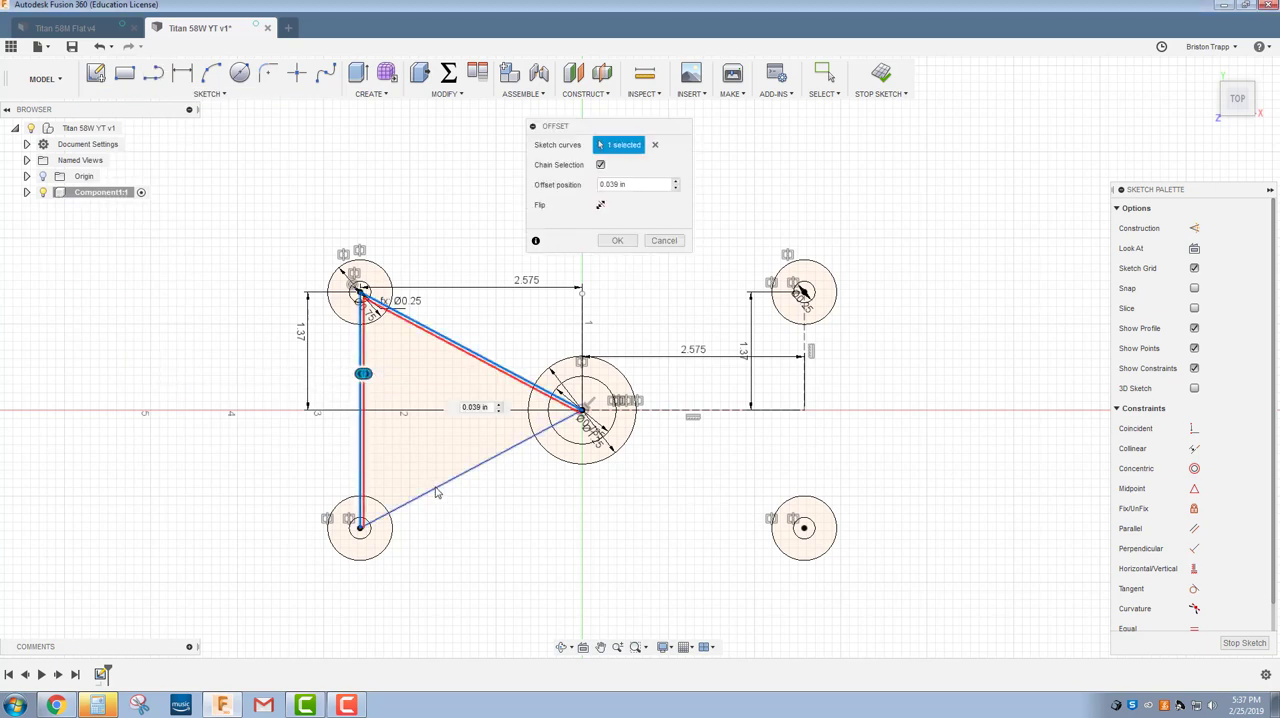
left_click(436, 490)
left_click_drag(440, 494, 451, 489)
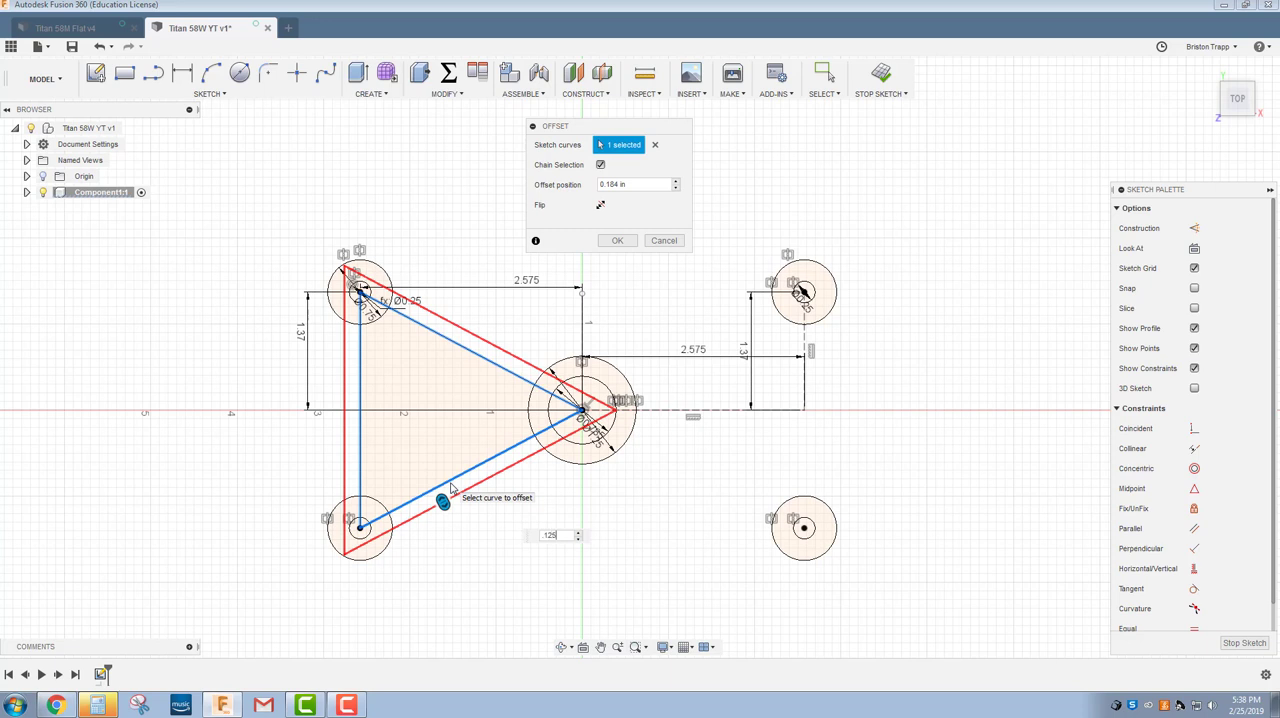
key("Return")
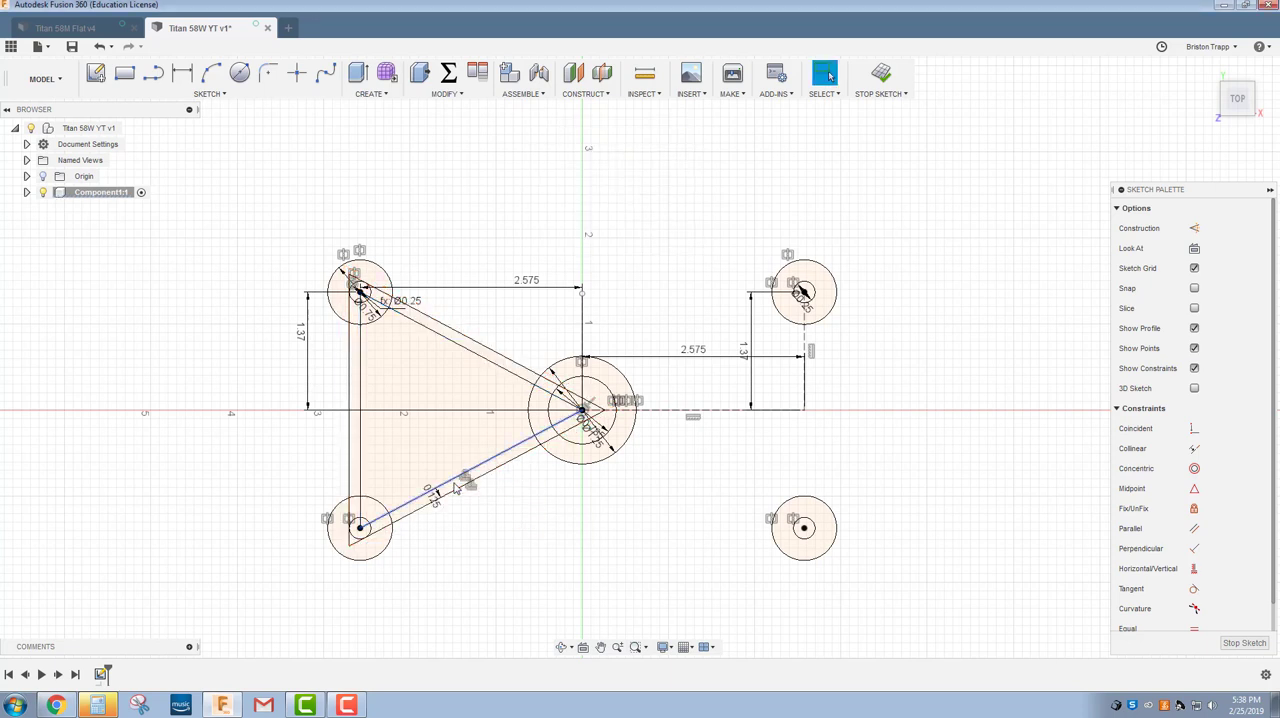
Offset the original triangle lines inward by 0.125 in.
right_click(266, 460)
left_click(266, 409)
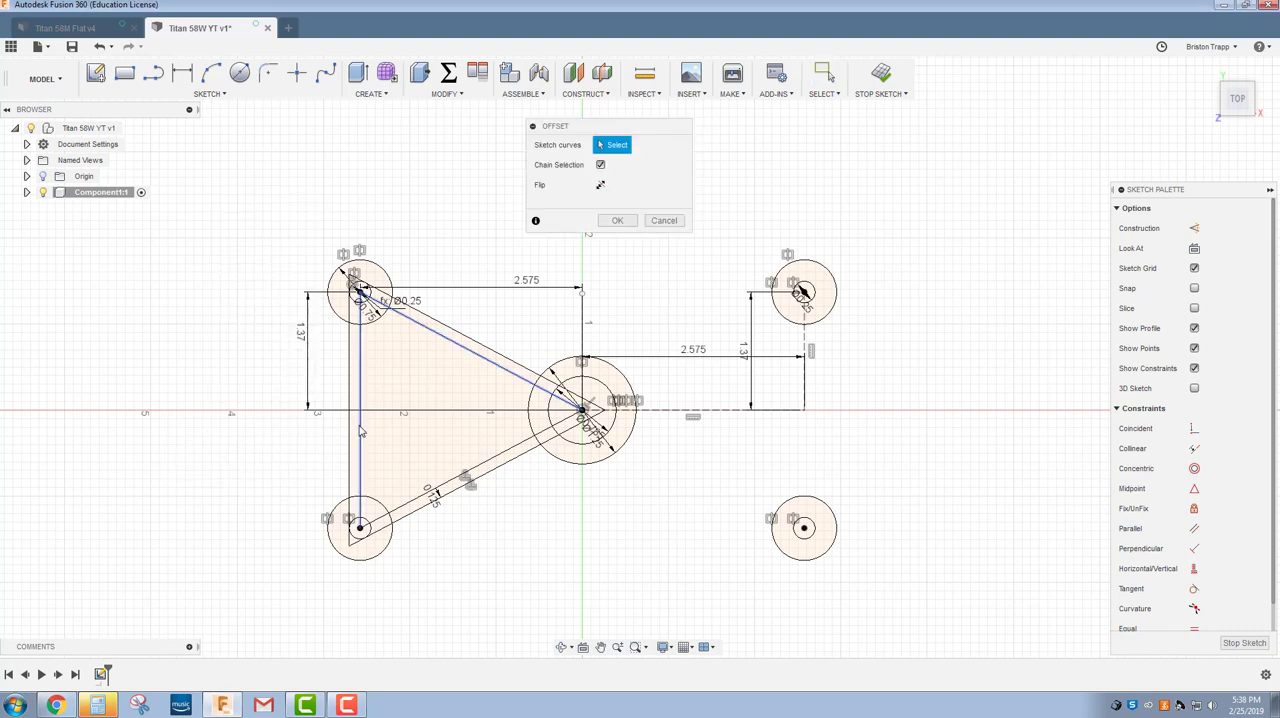
left_click(358, 428)
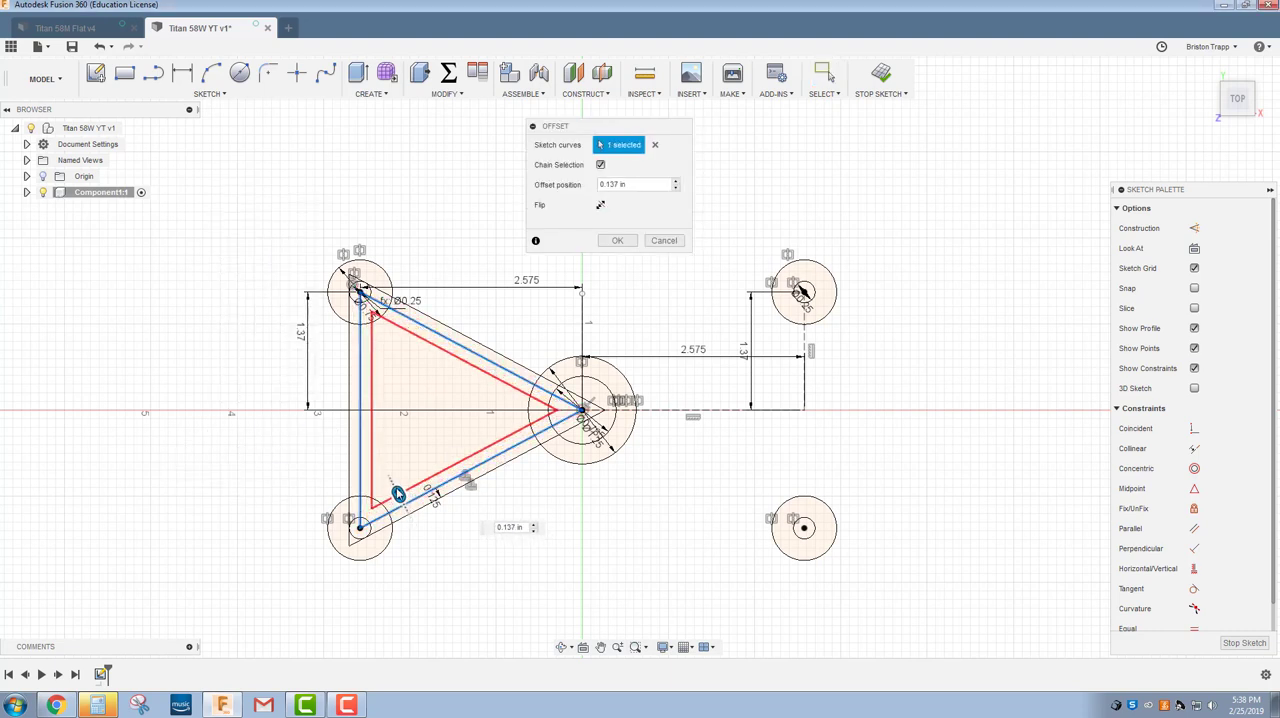
left_click(400, 484)
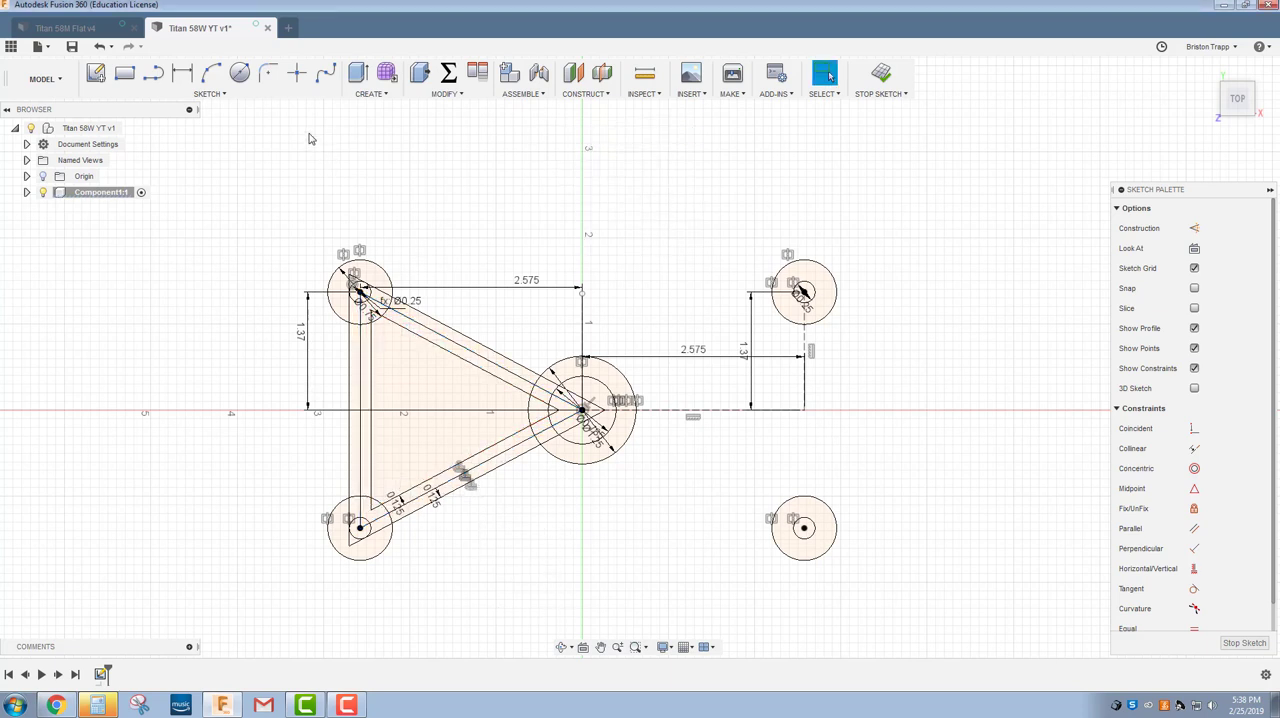
Fillet the inner triangle's corner nearest the origin with a 0.375 in radius, checking the value in the Titan 58M Flat drawing in Chrome.
left_click(221, 98)
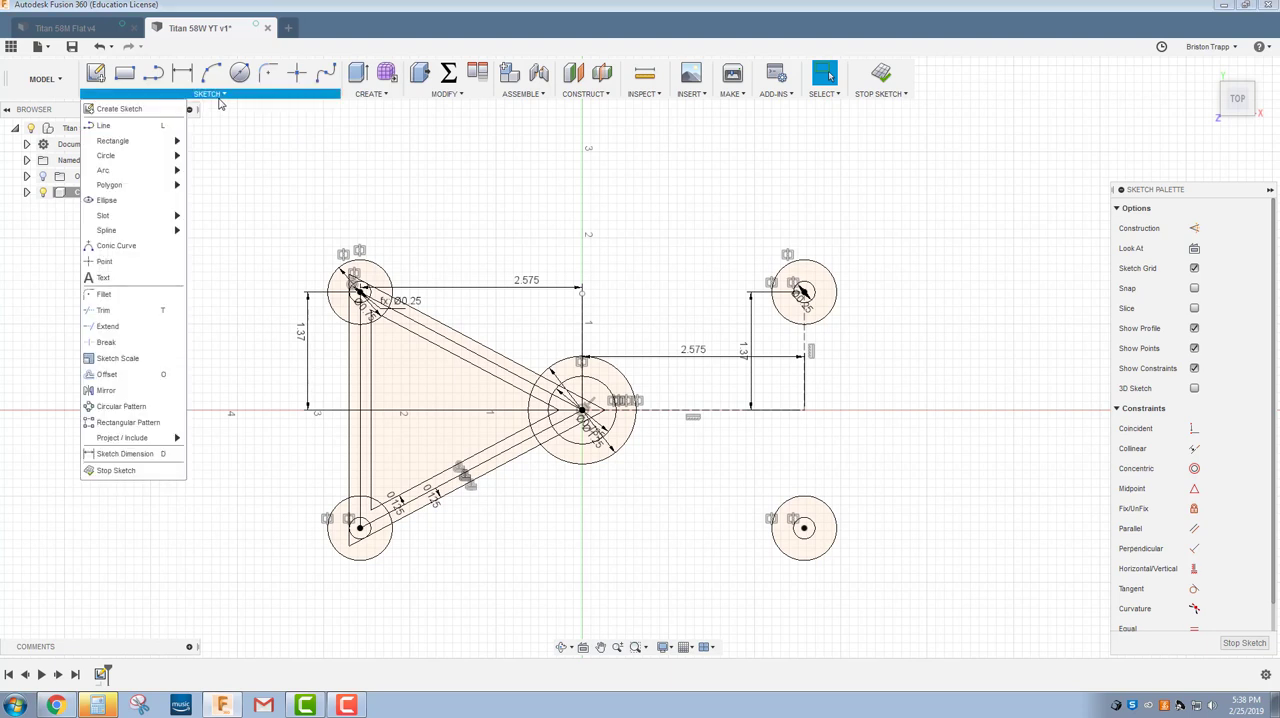
left_click(105, 294)
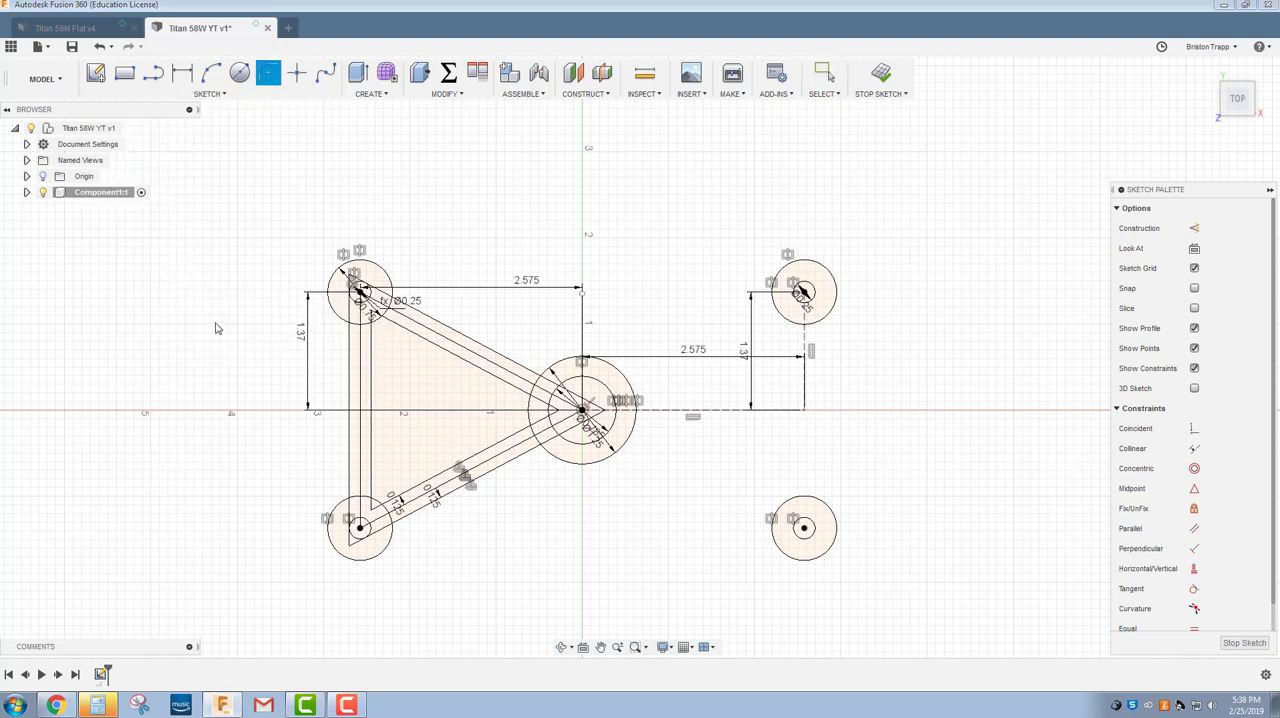
left_click(510, 435)
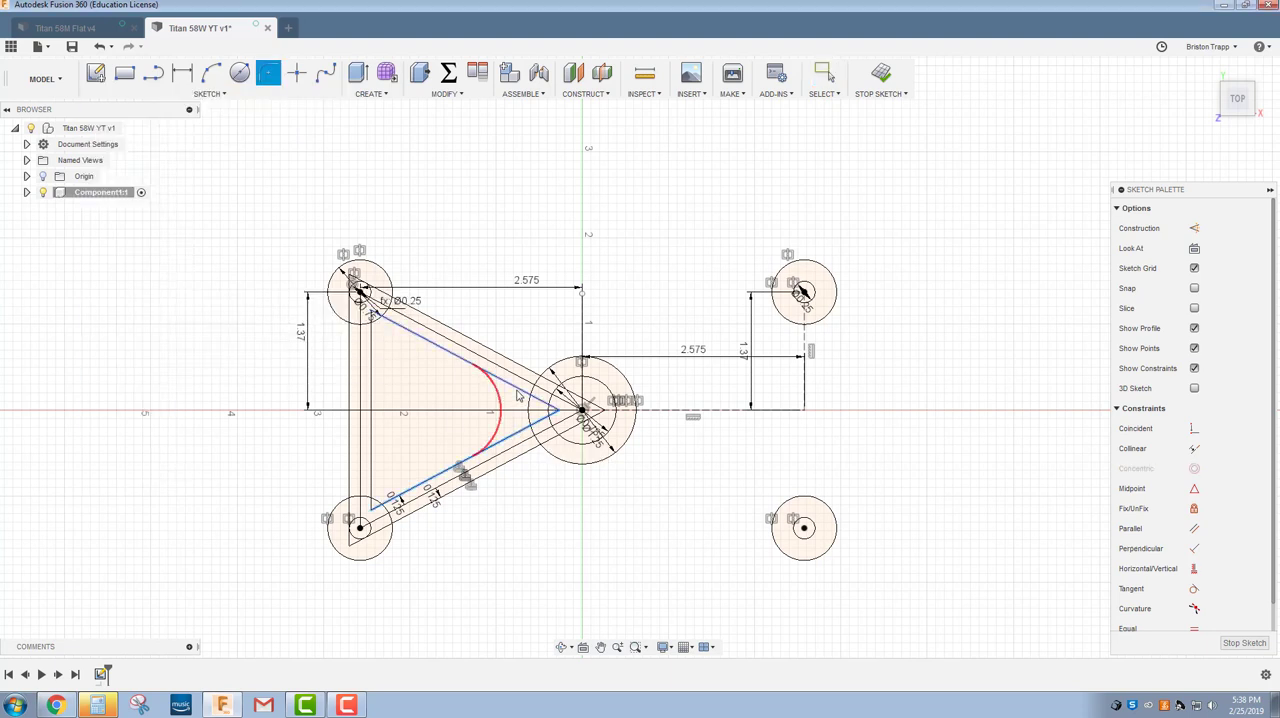
left_click(516, 388)
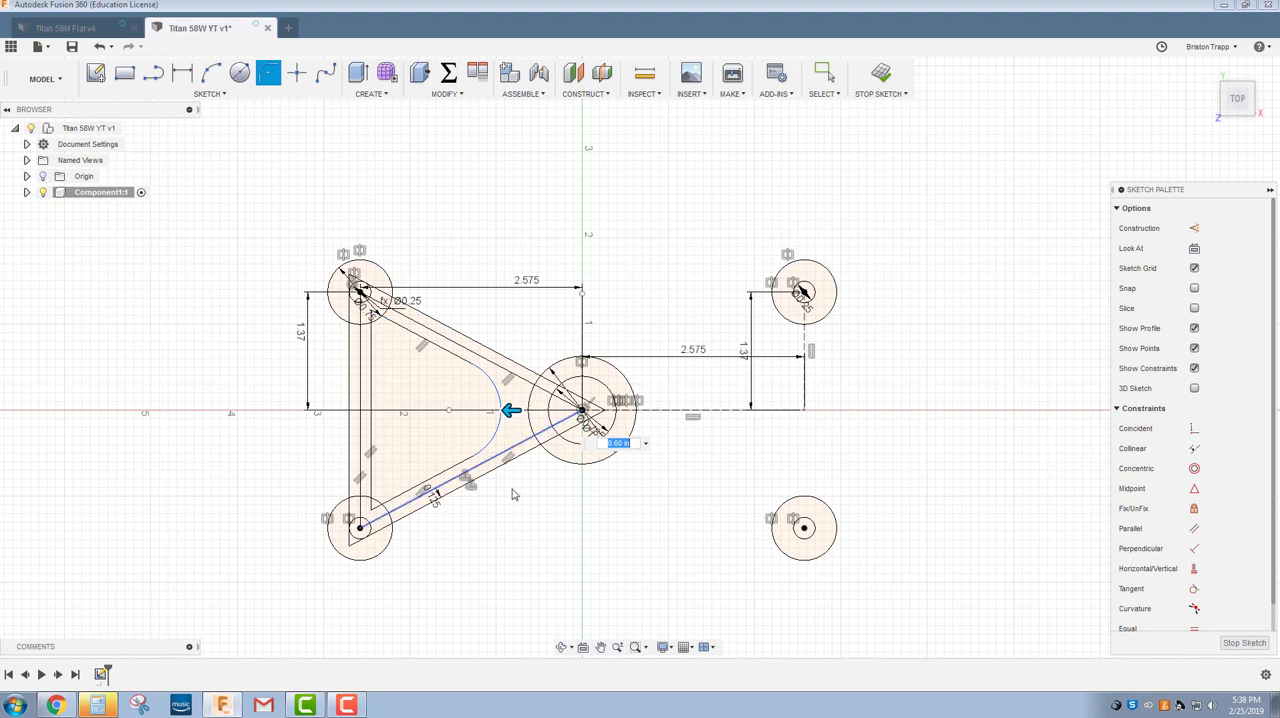
left_click(334, 711)
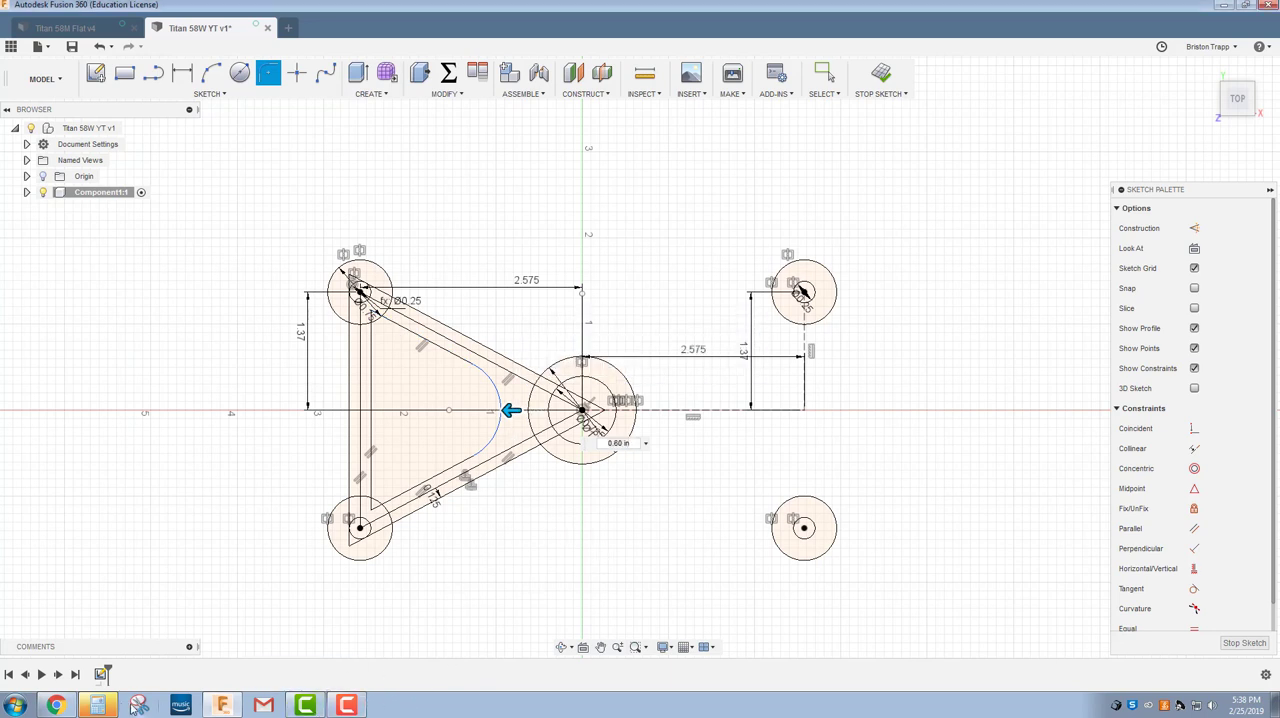
left_click(55, 705)
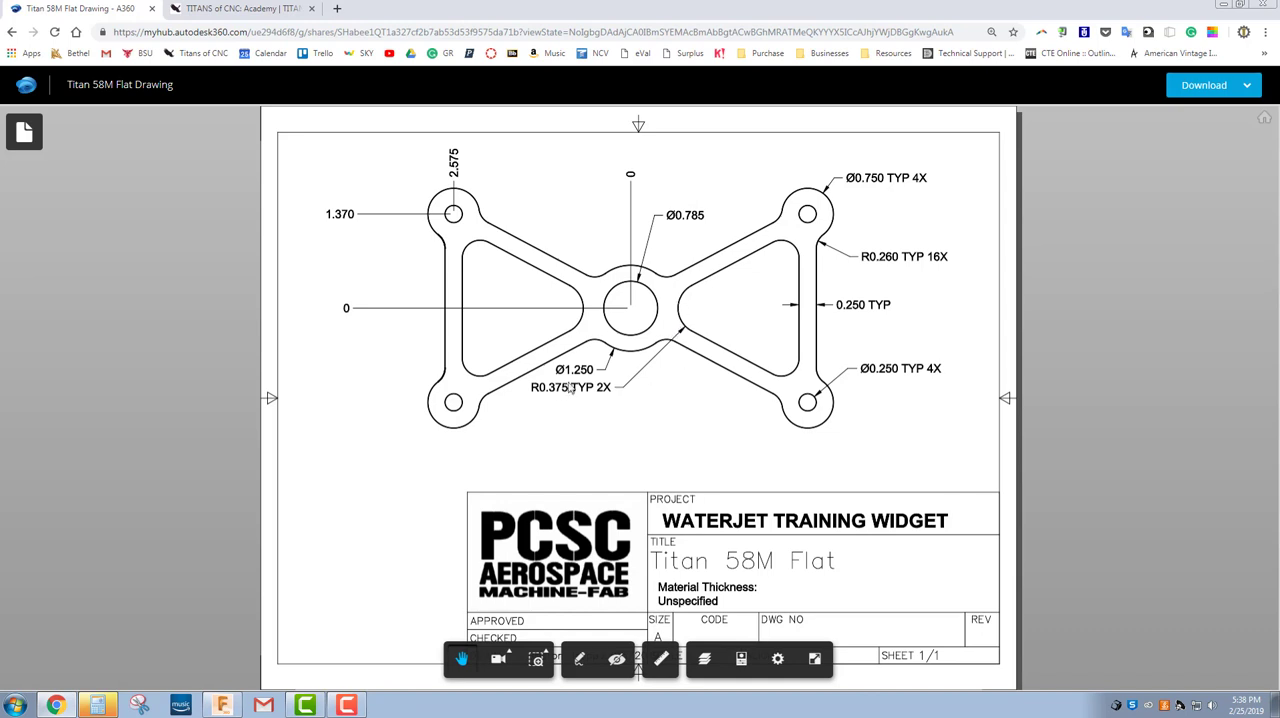
left_click(222, 705)
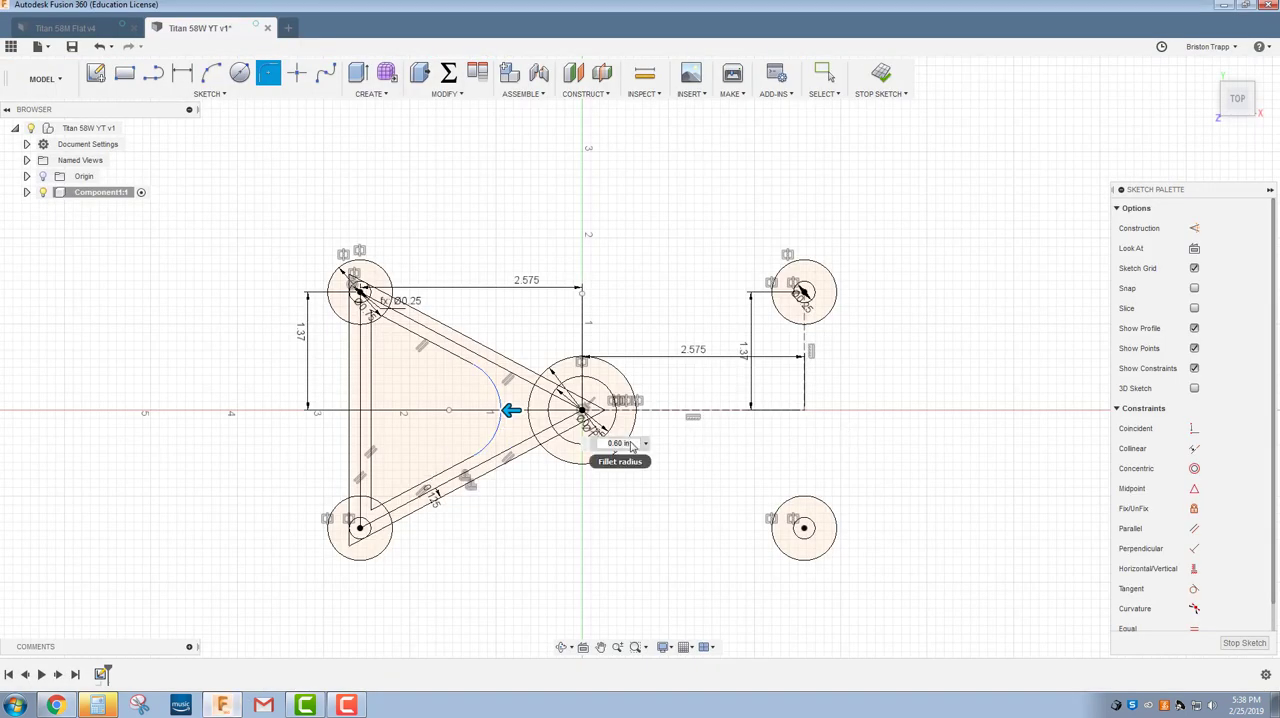
left_click_drag(632, 444, 543, 447)
key("BackSpace")
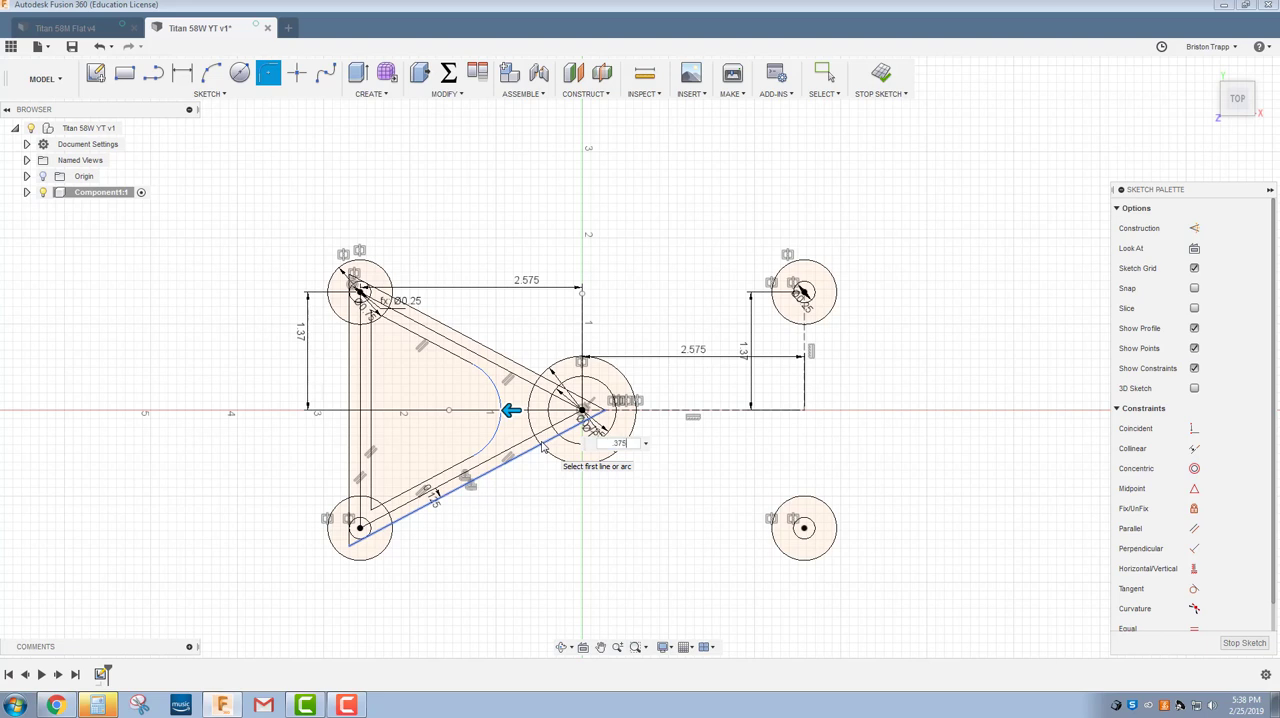
type(".375")
key("Return")
key("Escape")
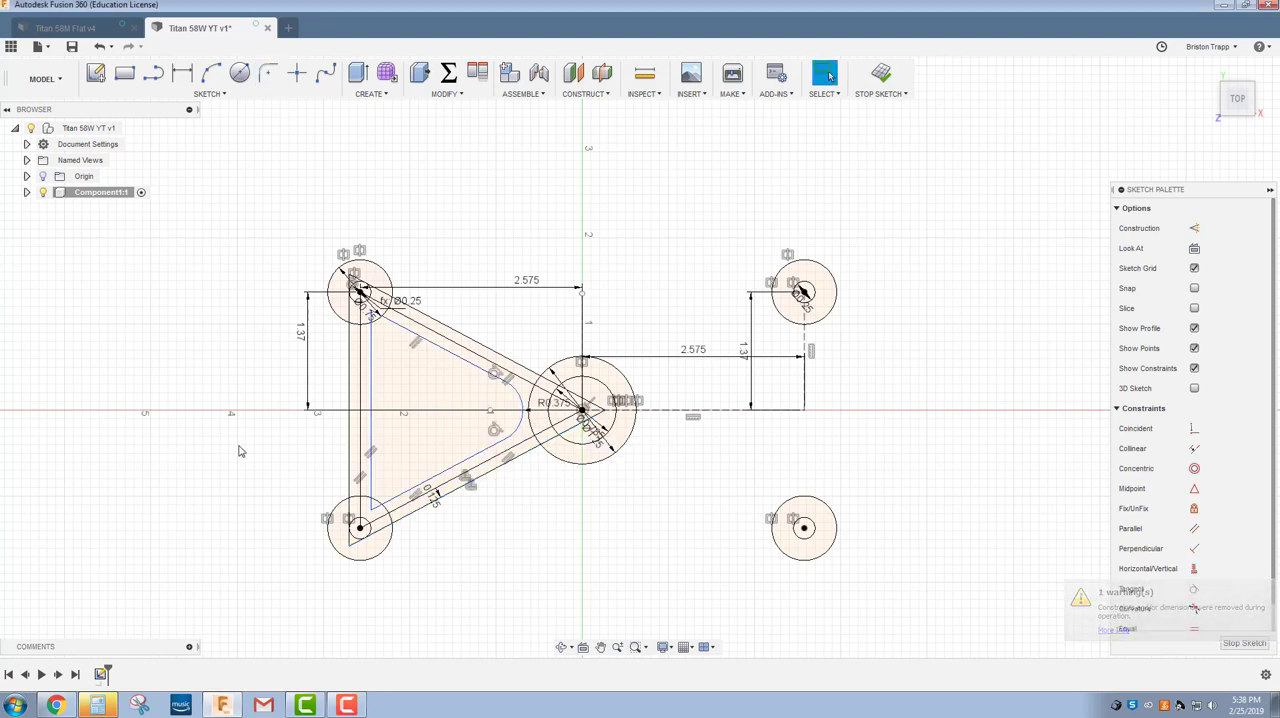
Fillet the inner triangle's two corners beside the left holes with a 0.26 in radius.
right_click(238, 451)
left_click(288, 423)
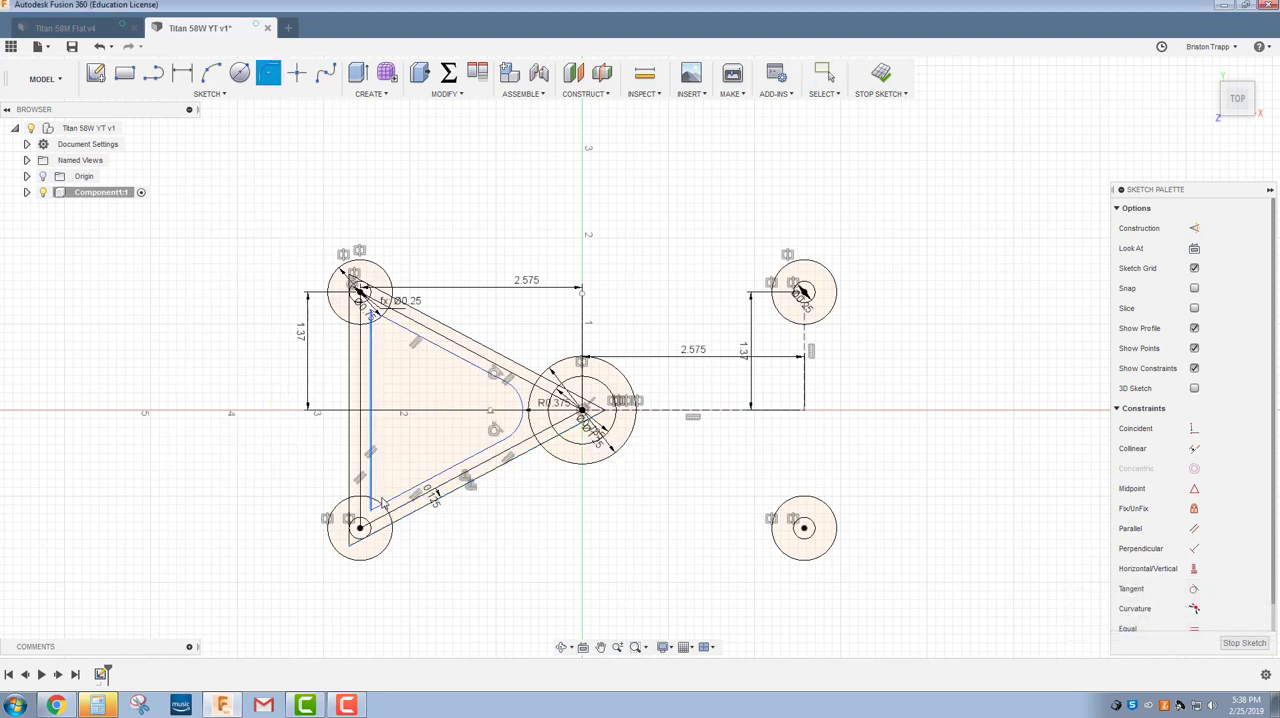
left_click(383, 503)
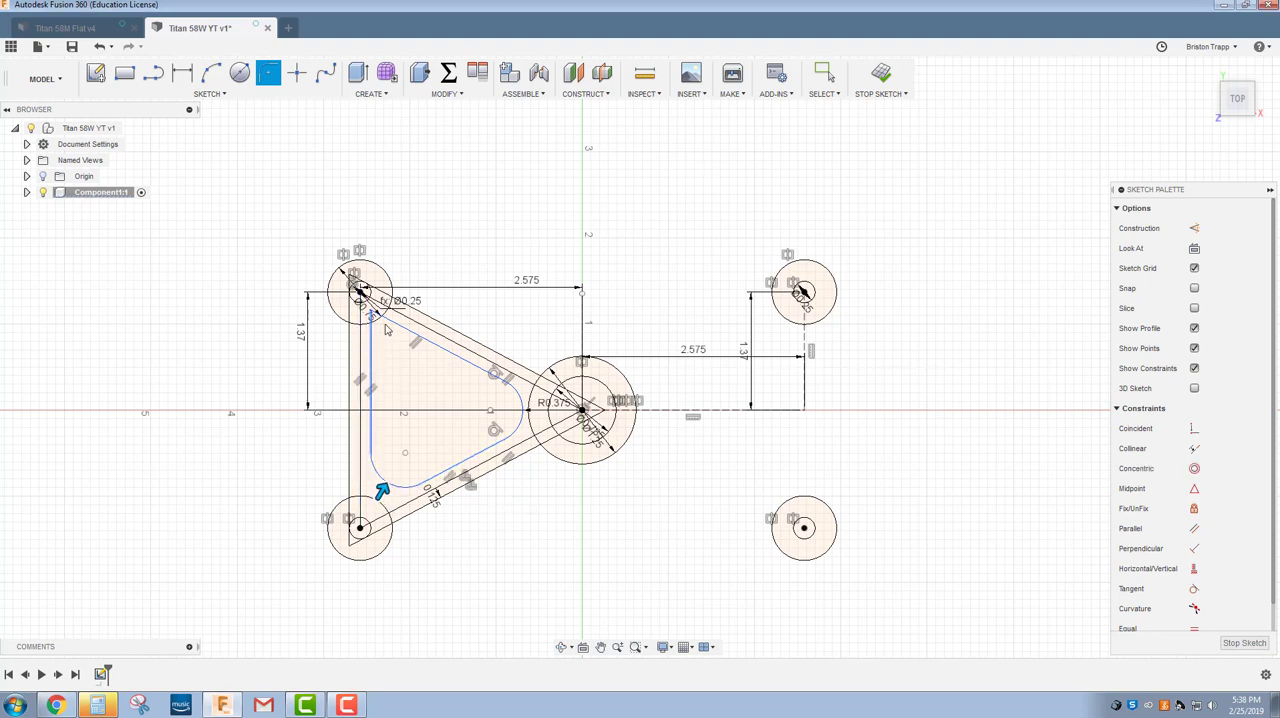
left_click(387, 330)
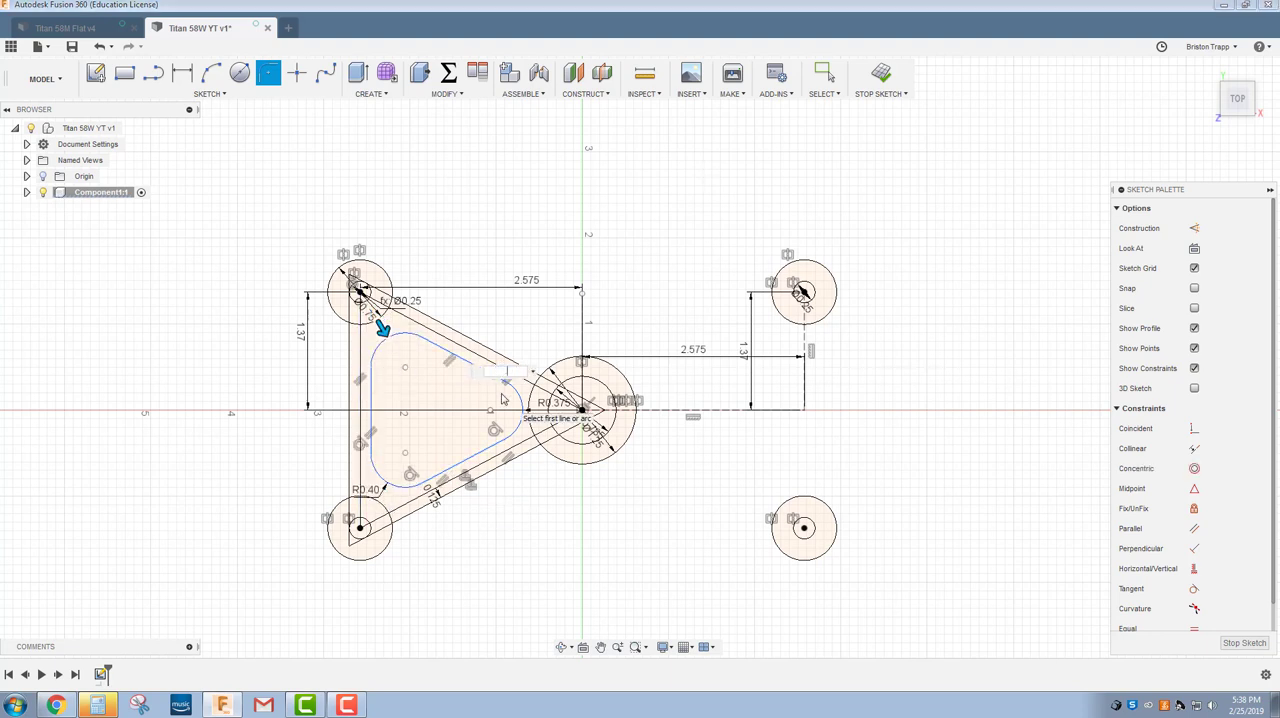
type(".26")
key("Return")
key("Escape")
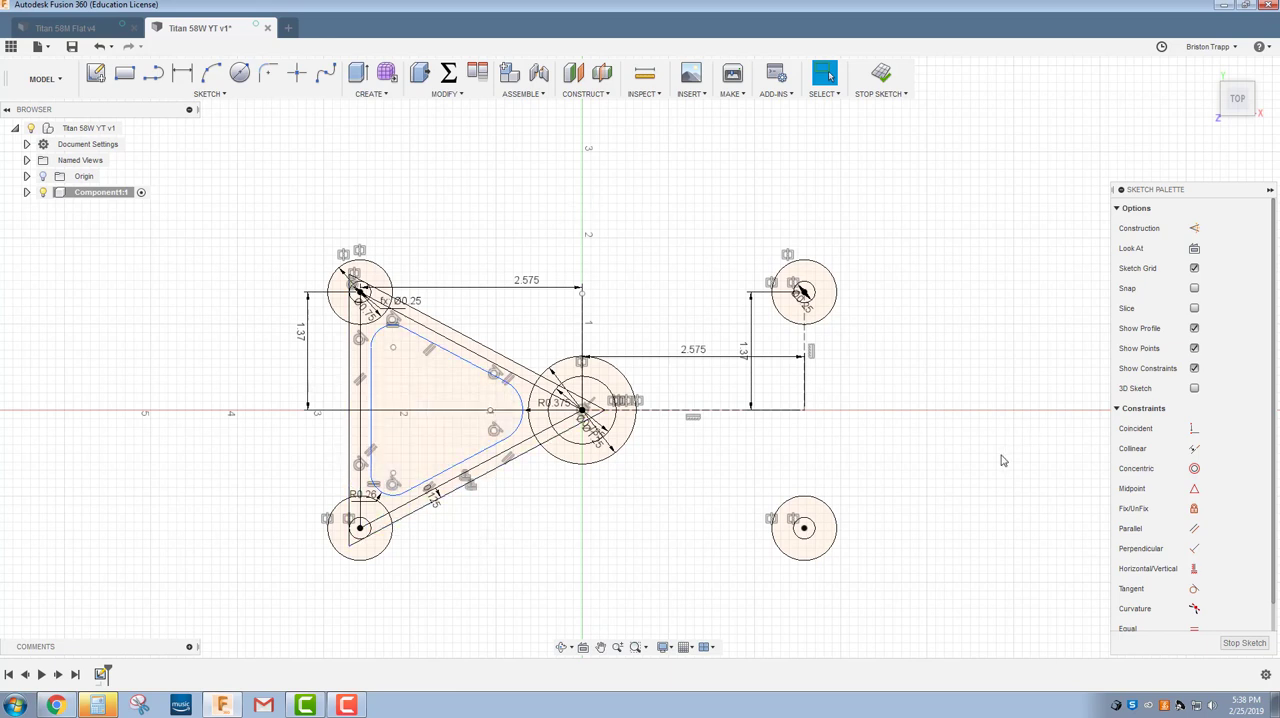
Mirror the outer triangle and the filleted inner triangle about the vertical construction line through the origin.
left_click(209, 93)
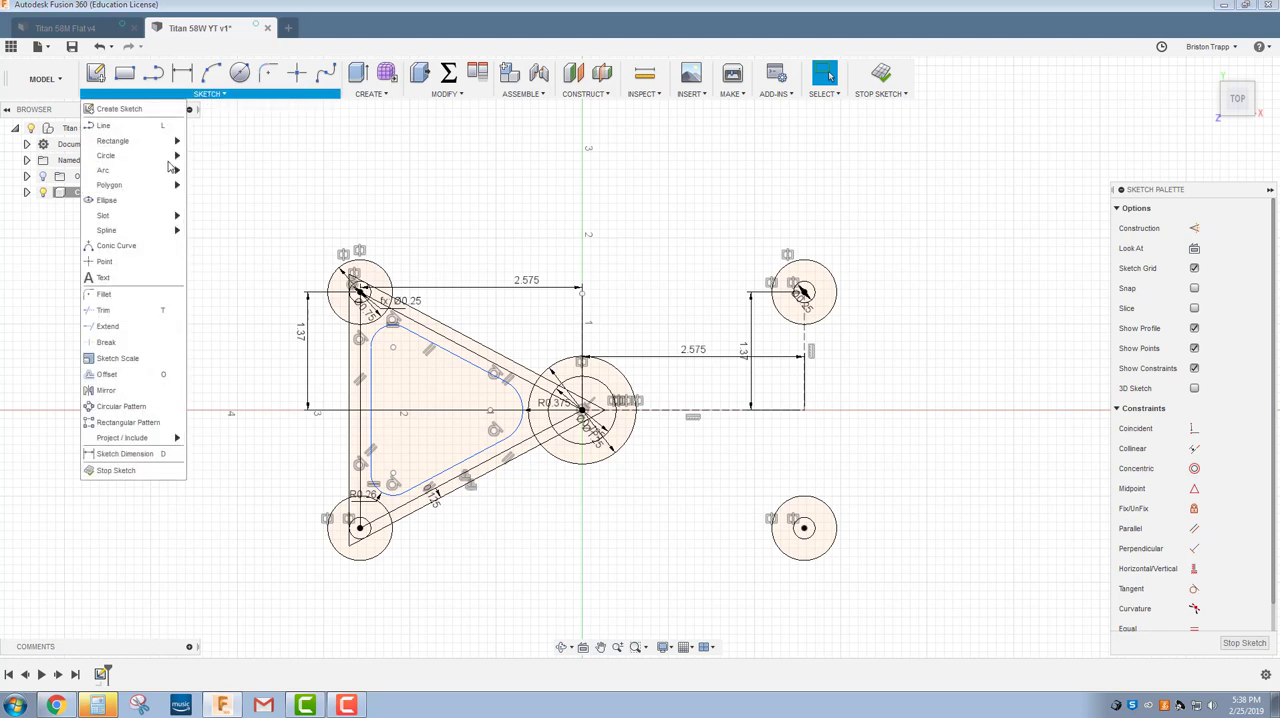
left_click(96, 389)
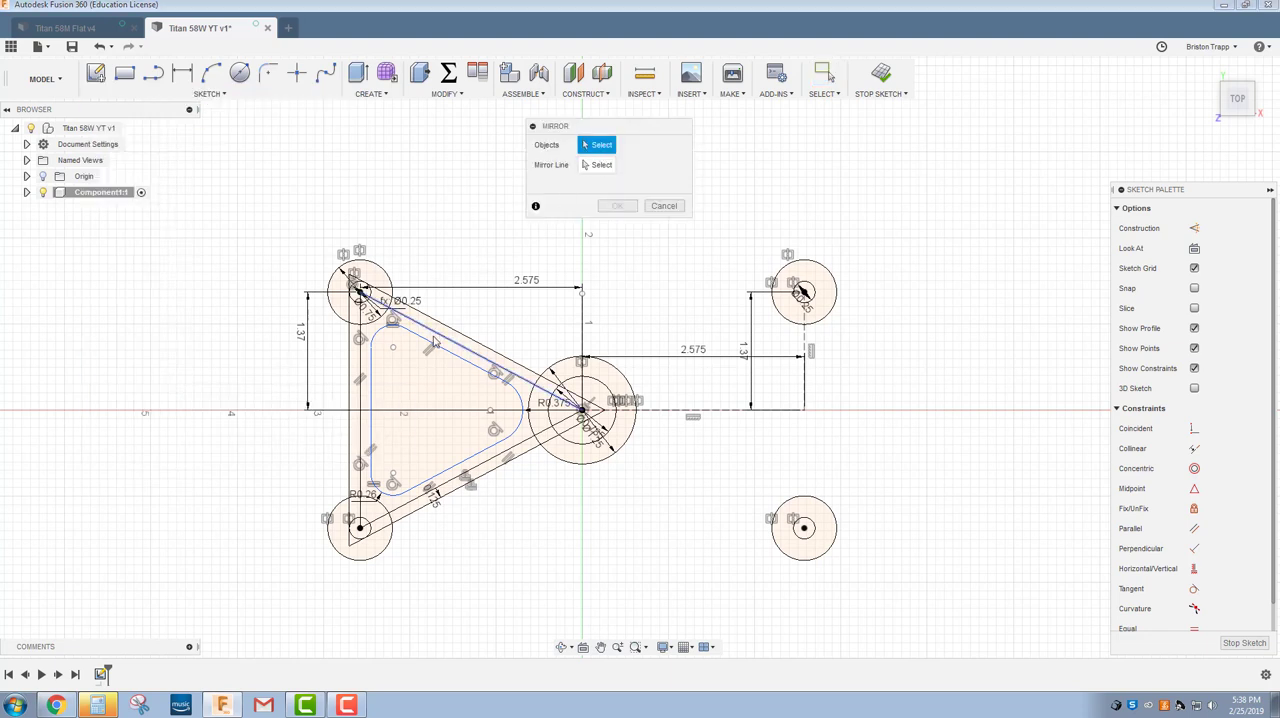
left_click(500, 350)
left_click(352, 364)
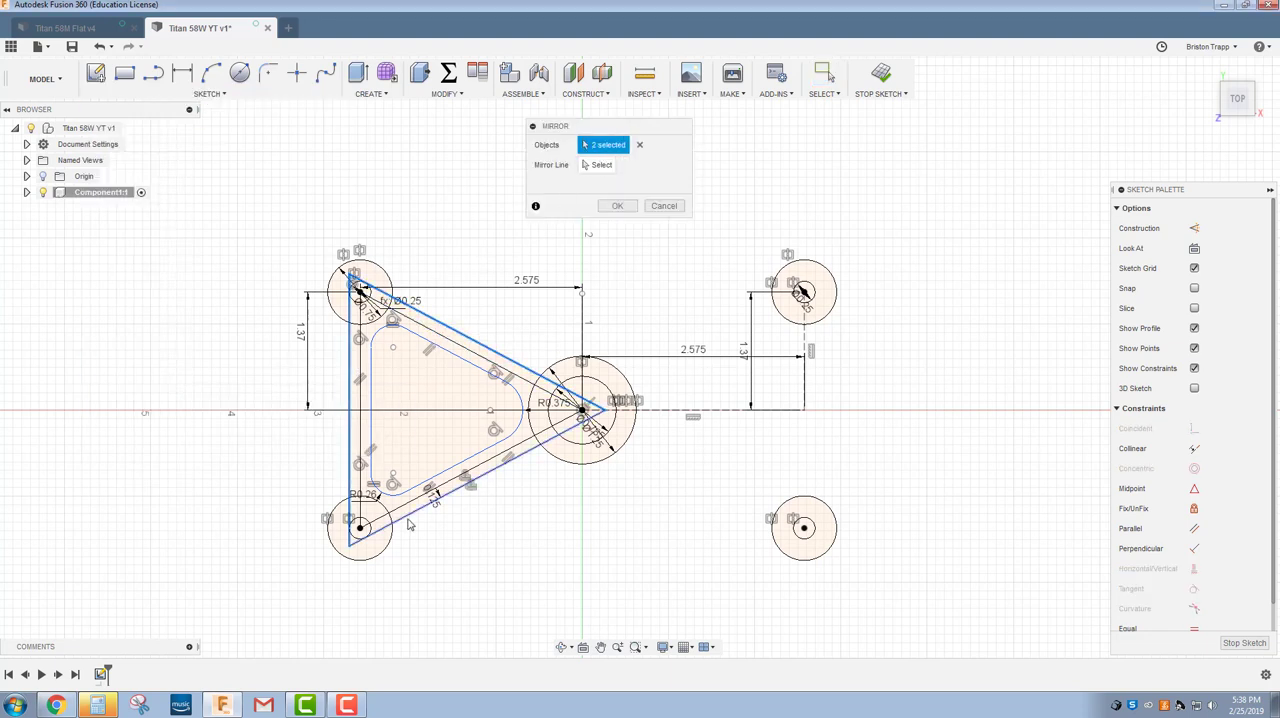
left_click(410, 513)
left_click(397, 495)
left_click(450, 464)
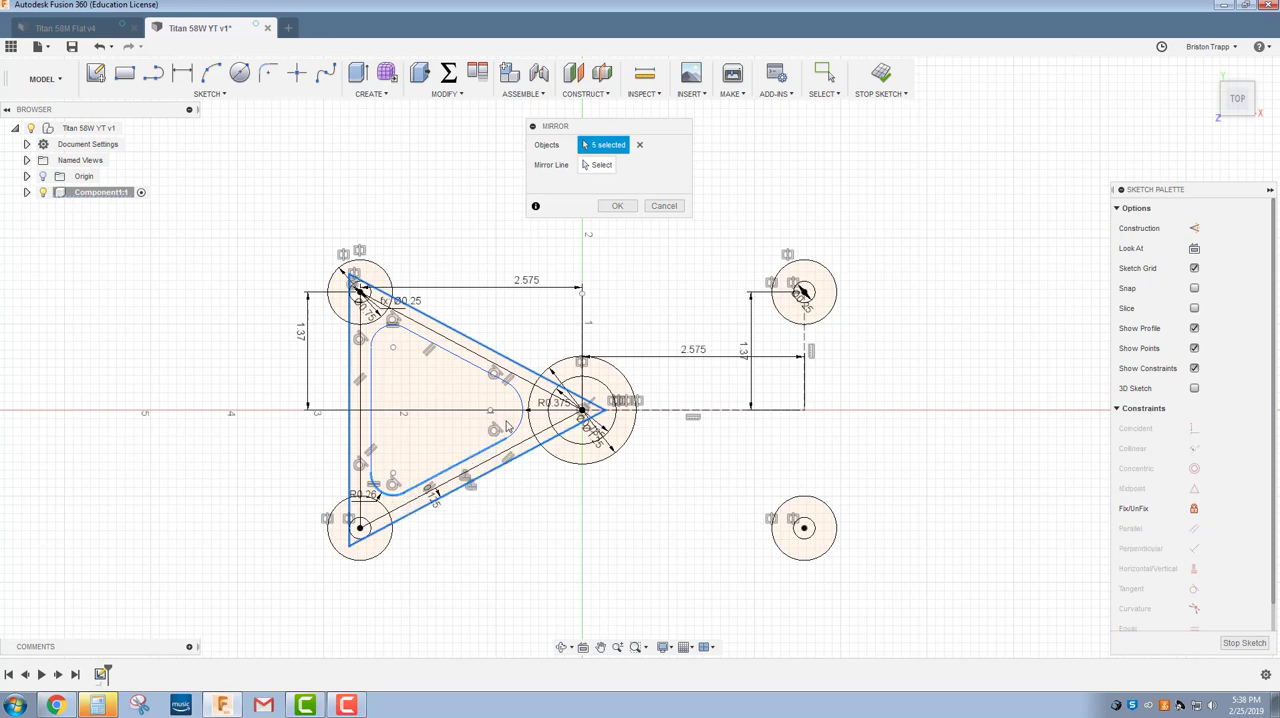
left_click(519, 410)
left_click(460, 356)
left_click(376, 336)
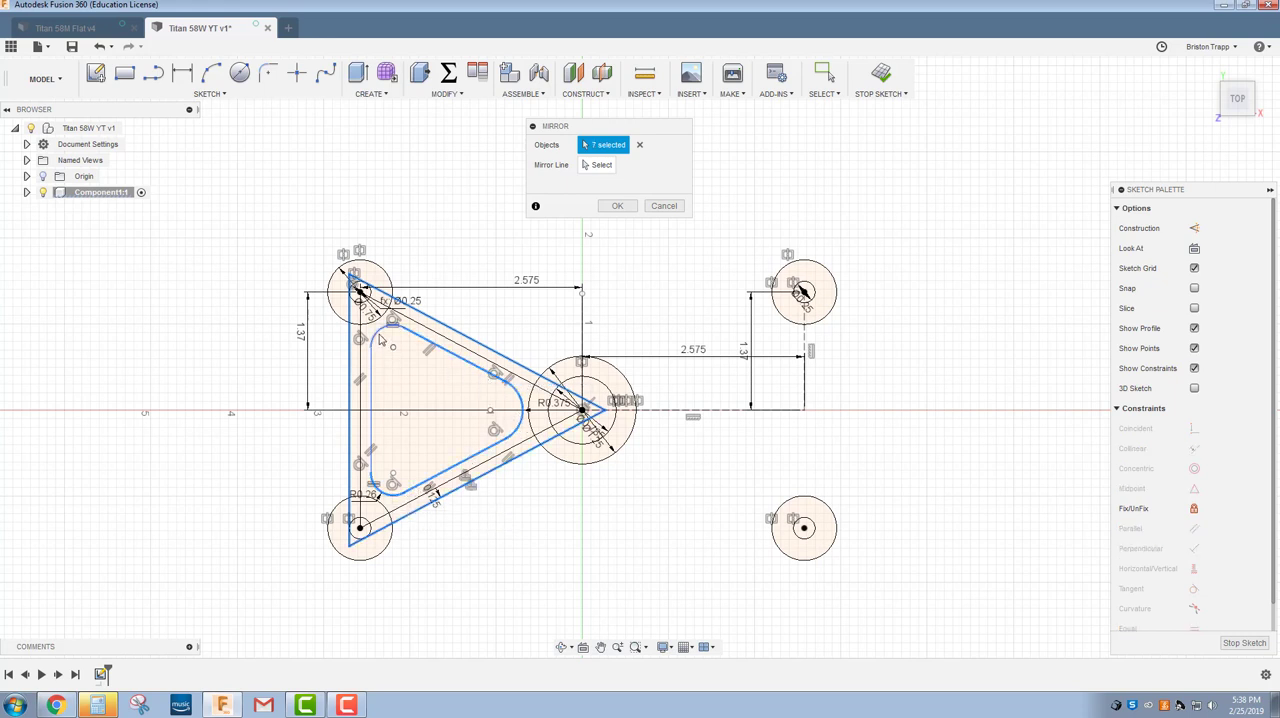
left_click(371, 365)
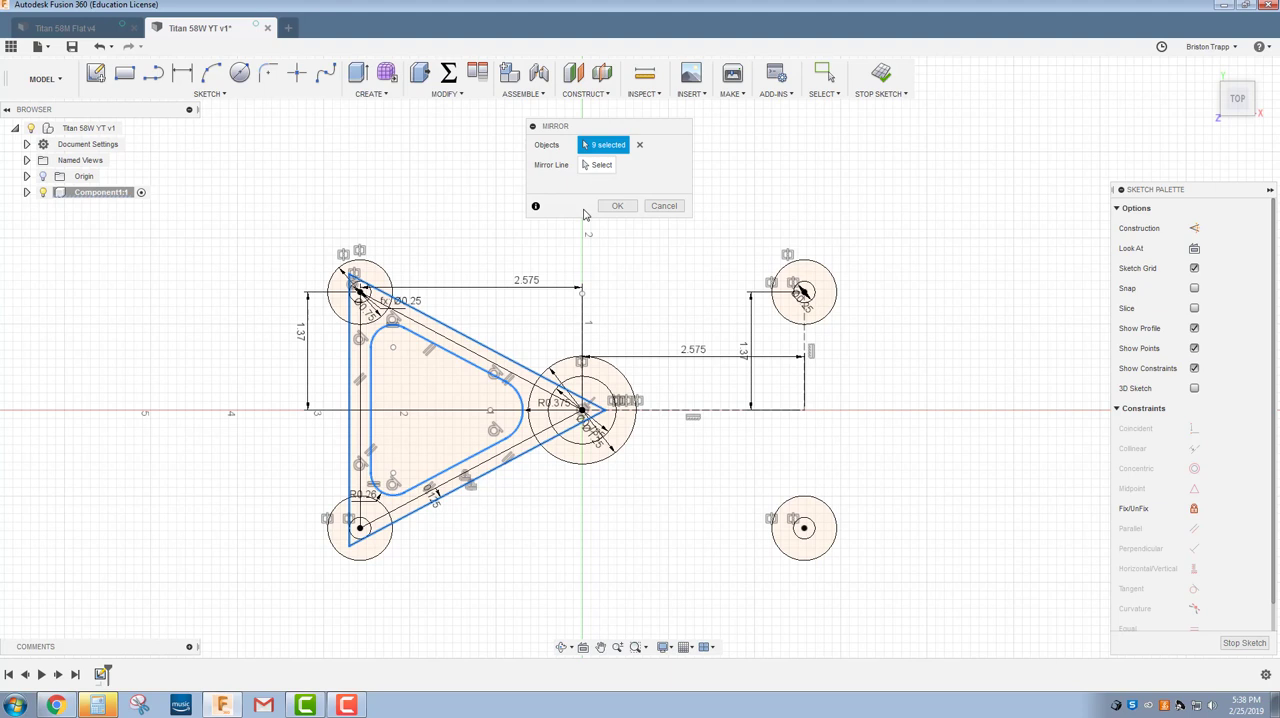
left_click(600, 165)
left_click(584, 330)
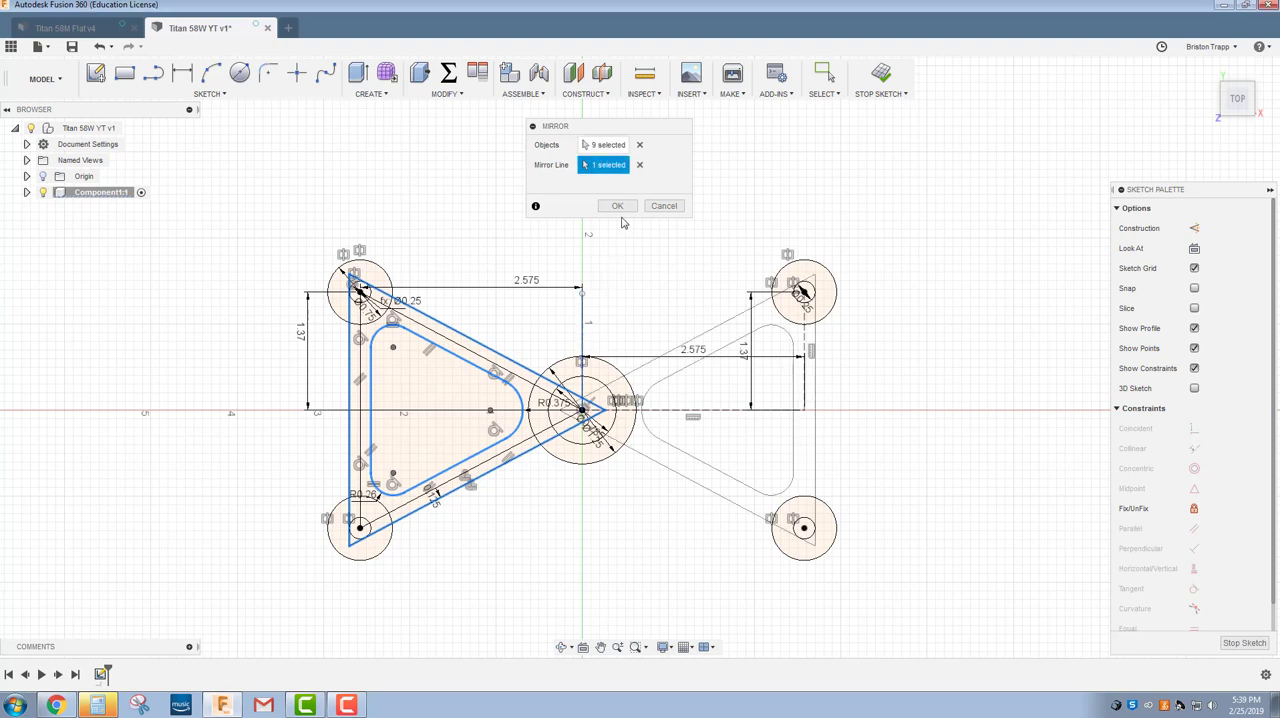
left_click(618, 206)
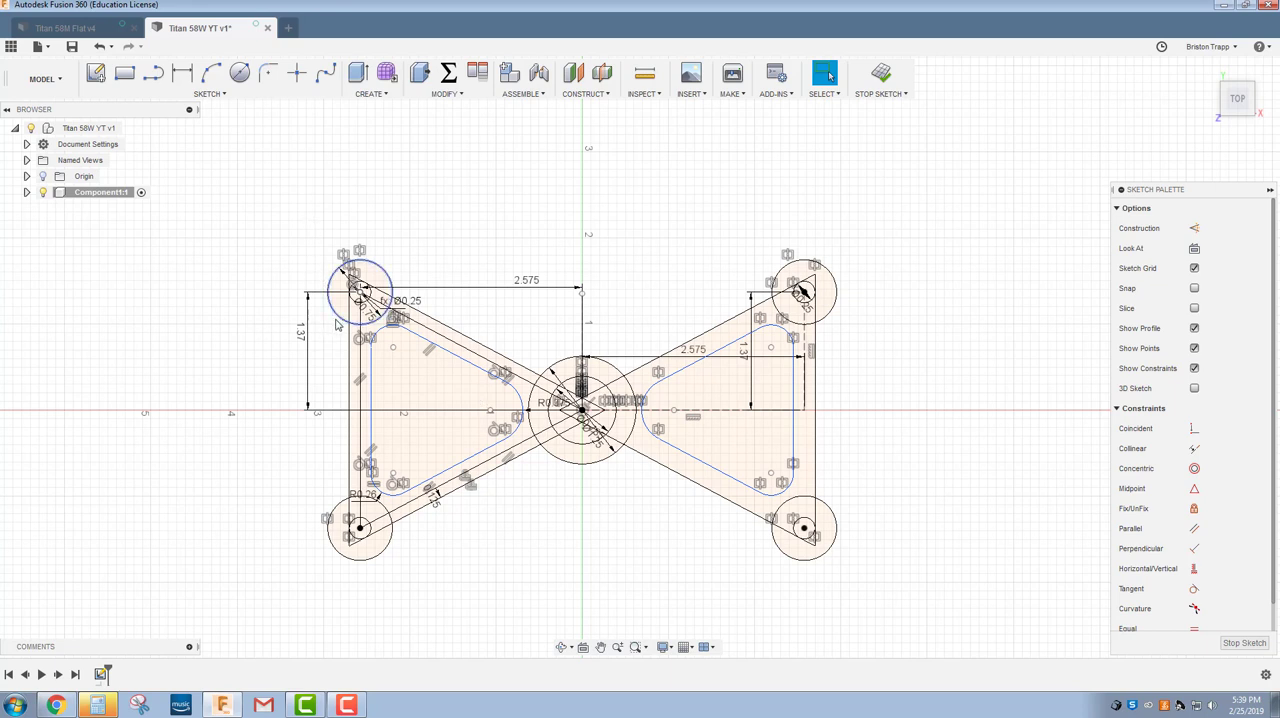
left_click(210, 93)
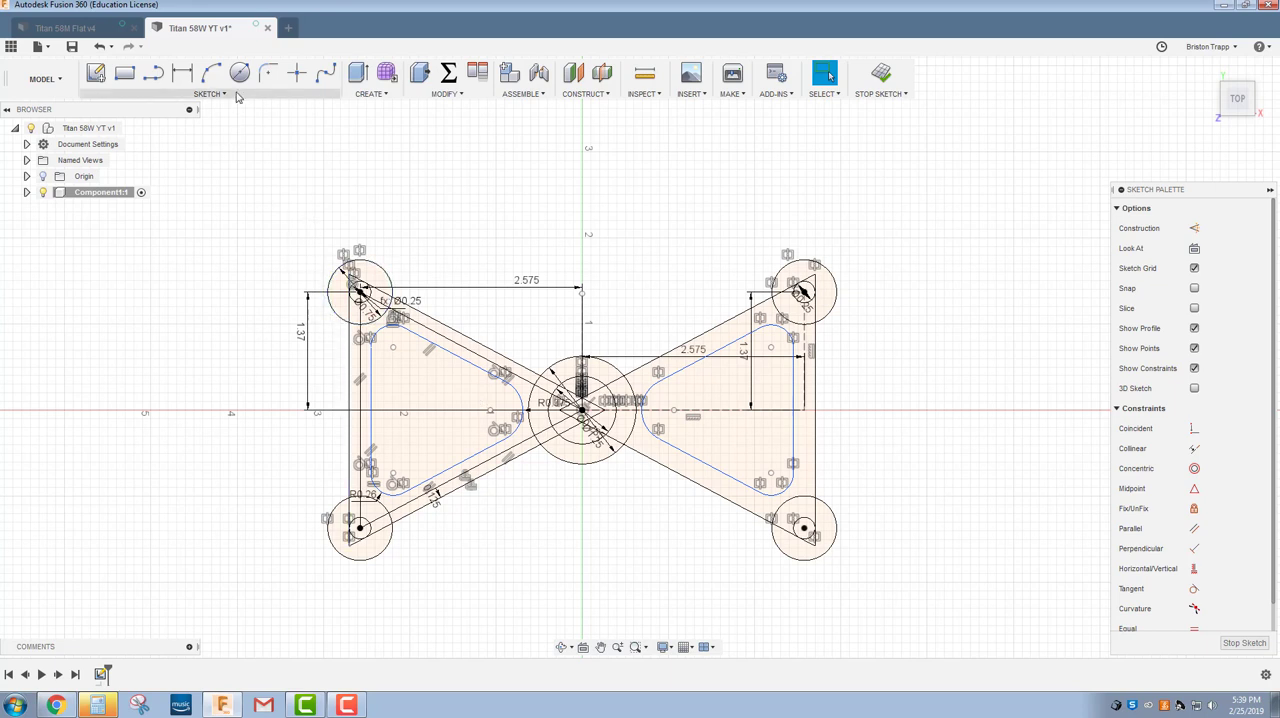
left_click(157, 294)
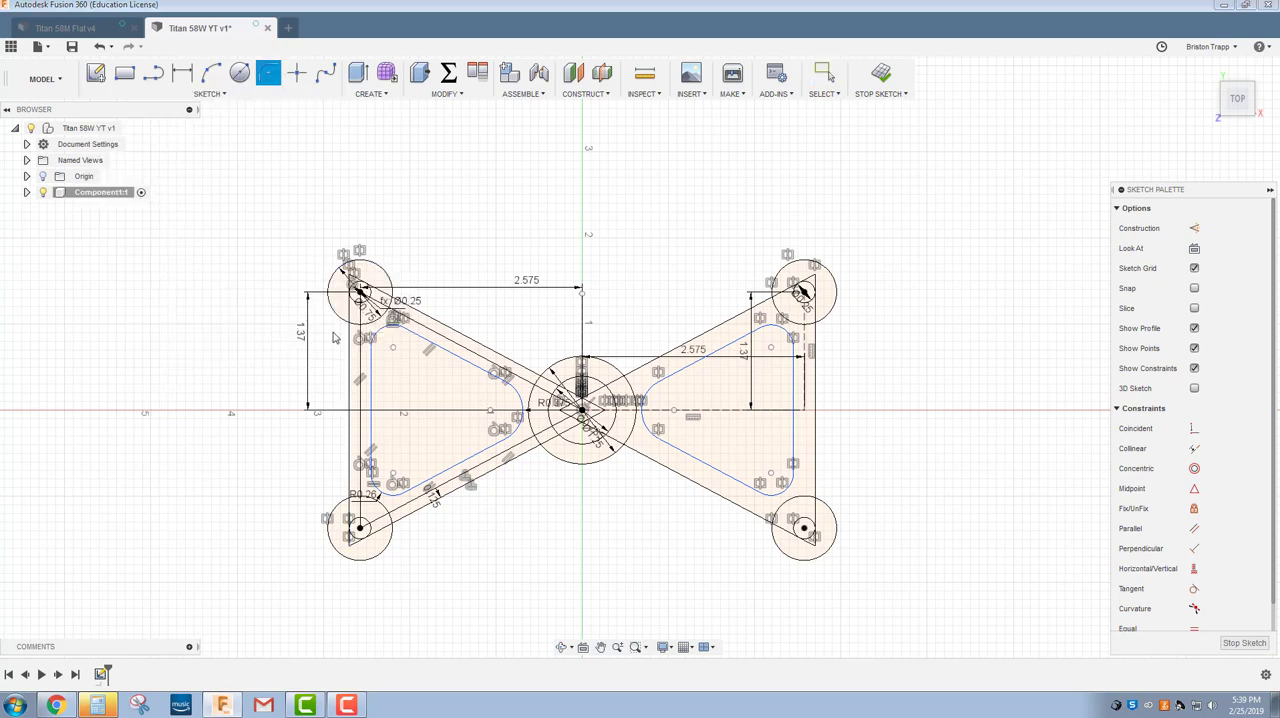
scroll(336, 335, "up", 3)
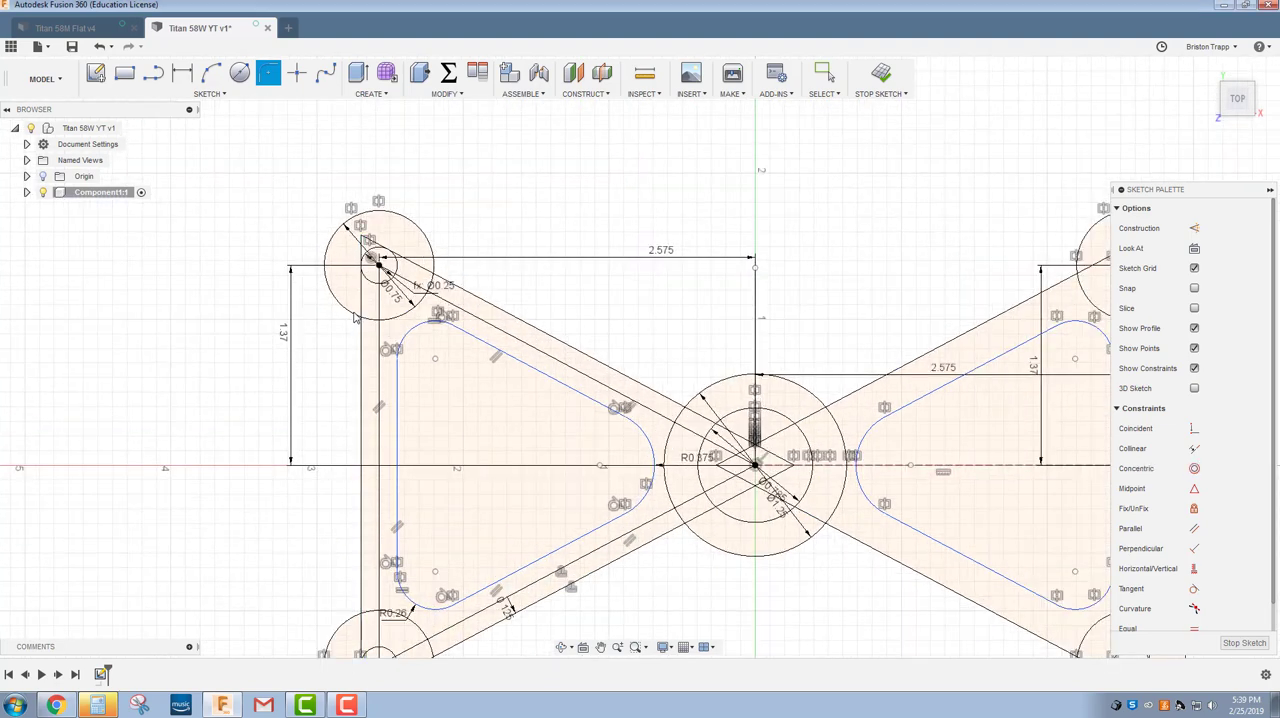
scroll(330, 365, "down", 5)
scroll(351, 398, "up", 2)
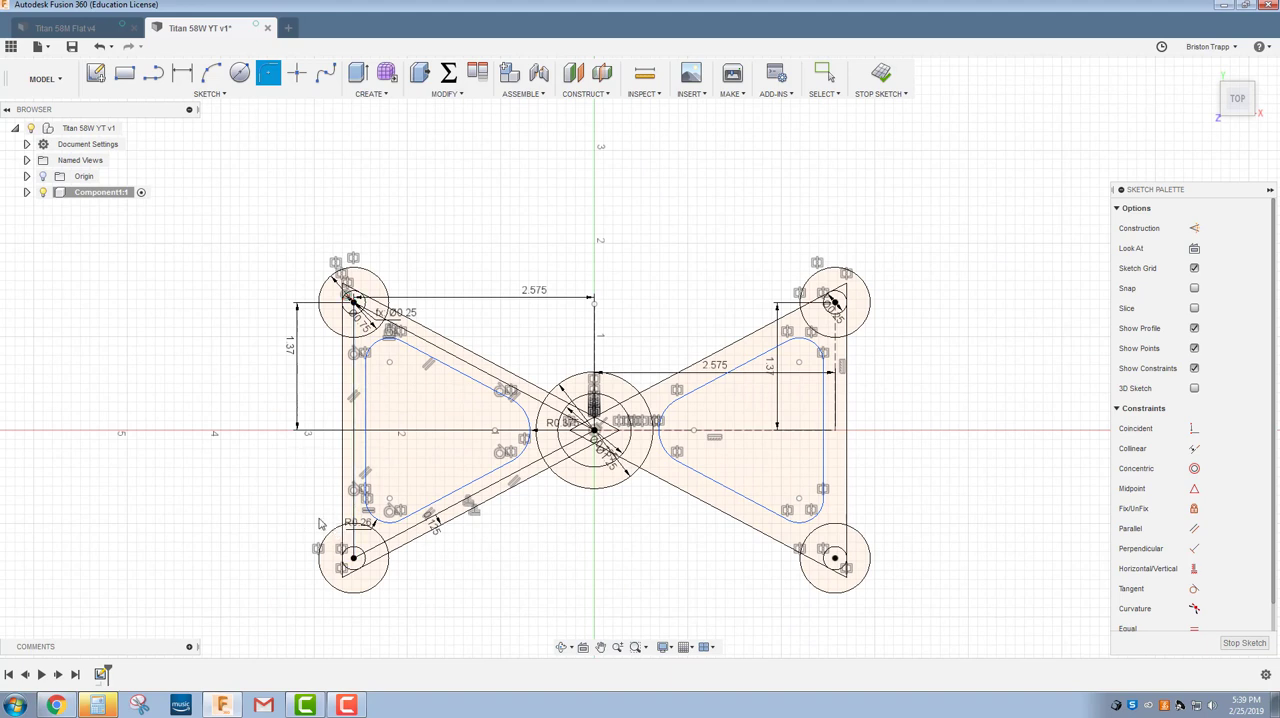
right_click(254, 287)
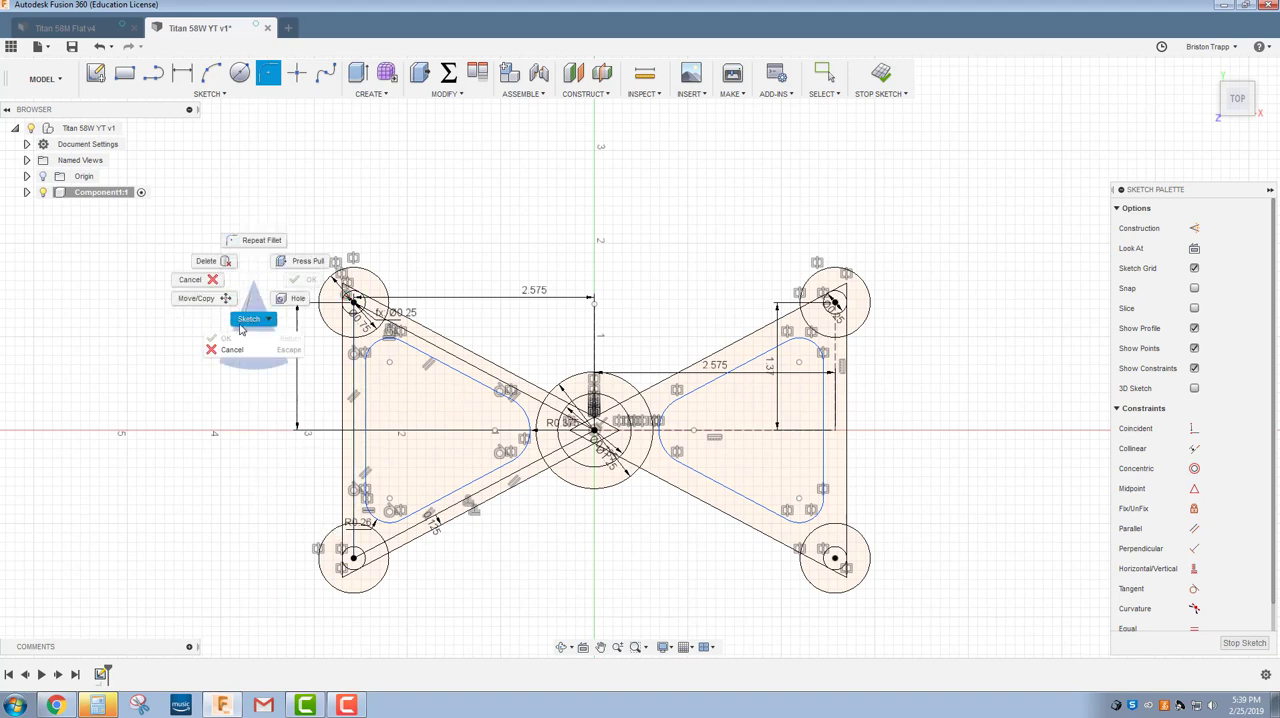
left_click(215, 284)
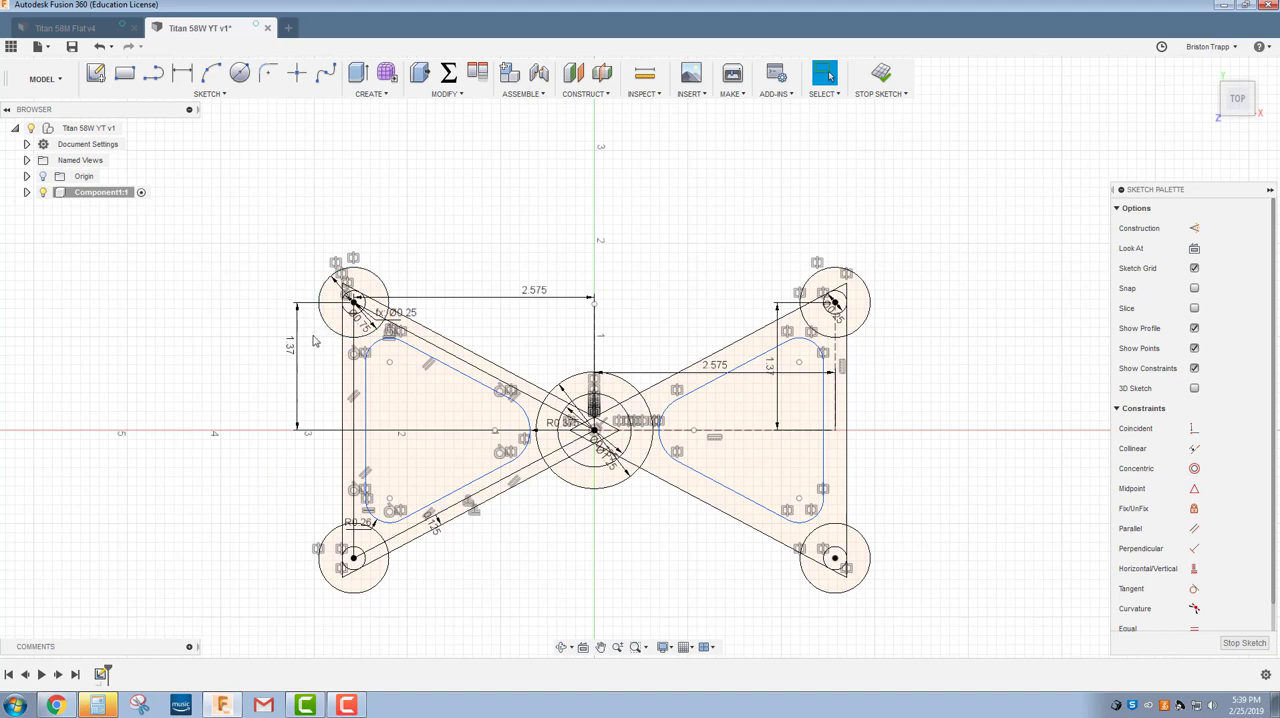
Start an extrusion with the profiles of the left triangular frame and both left corner rings, leaving the holes and triangular pocket unselected.
key("e")
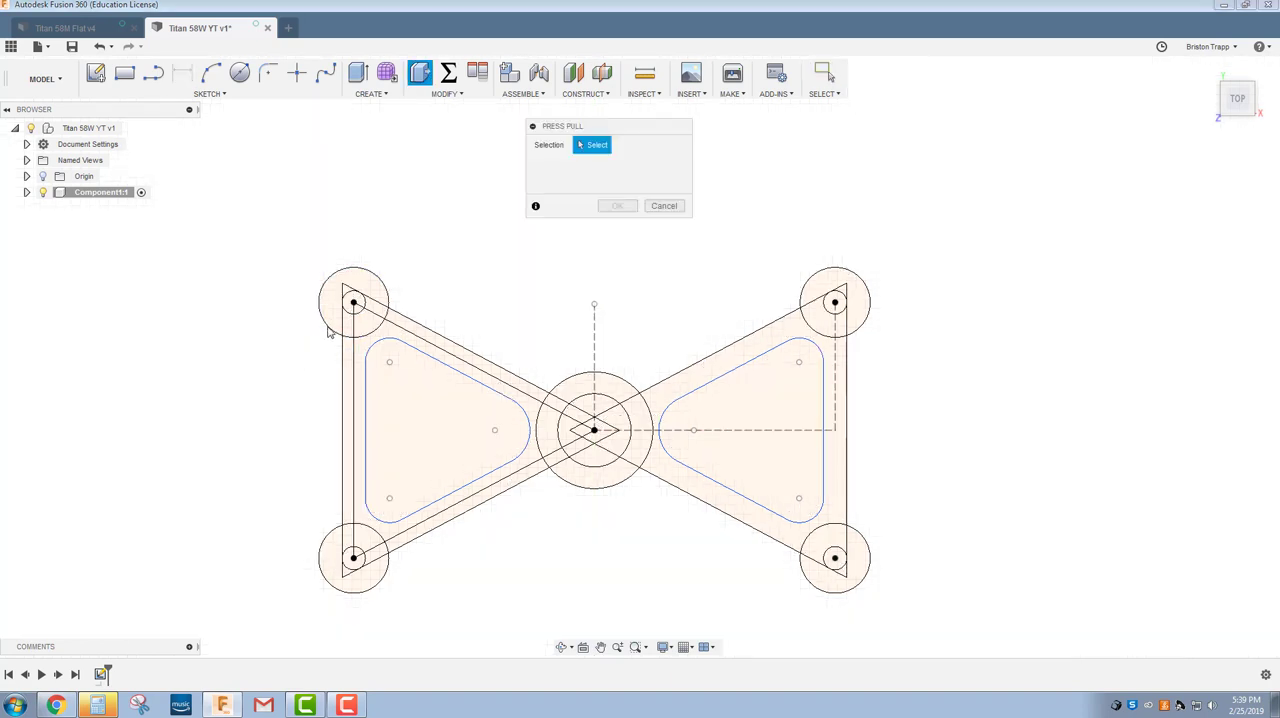
left_click(344, 288)
left_click(347, 289)
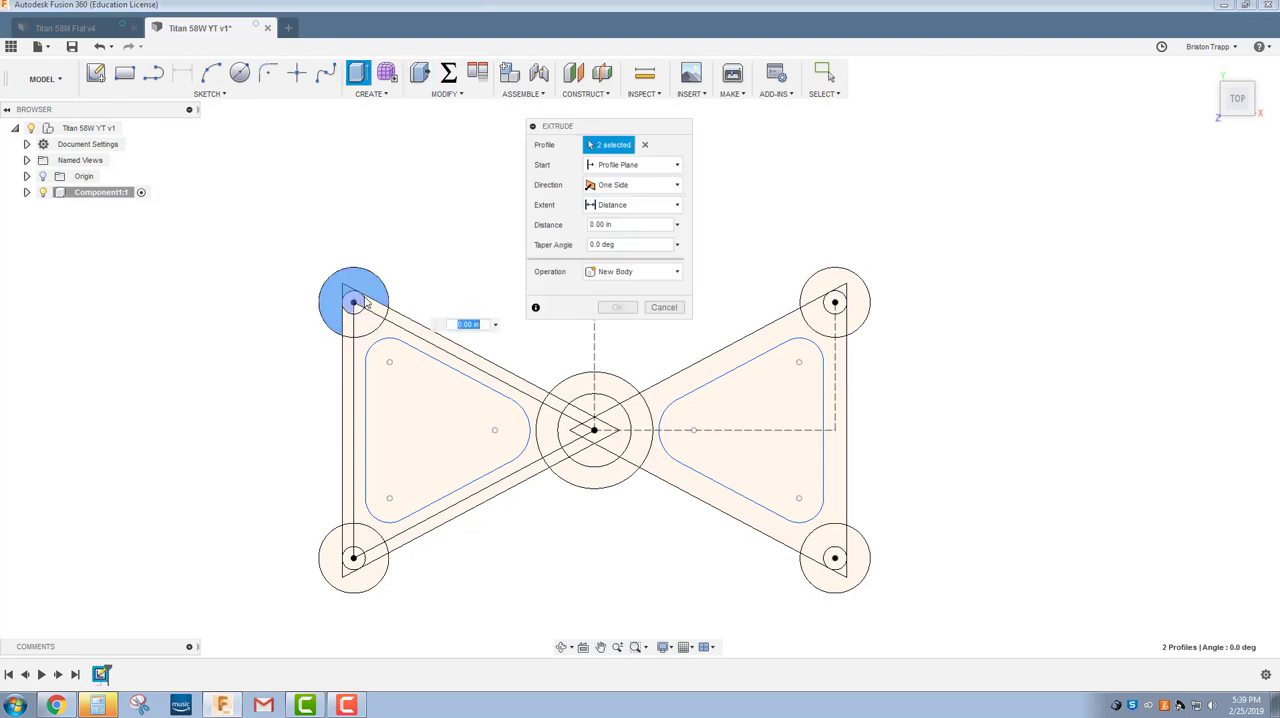
left_click(373, 308)
left_click(359, 330)
left_click(349, 330)
left_click(349, 344)
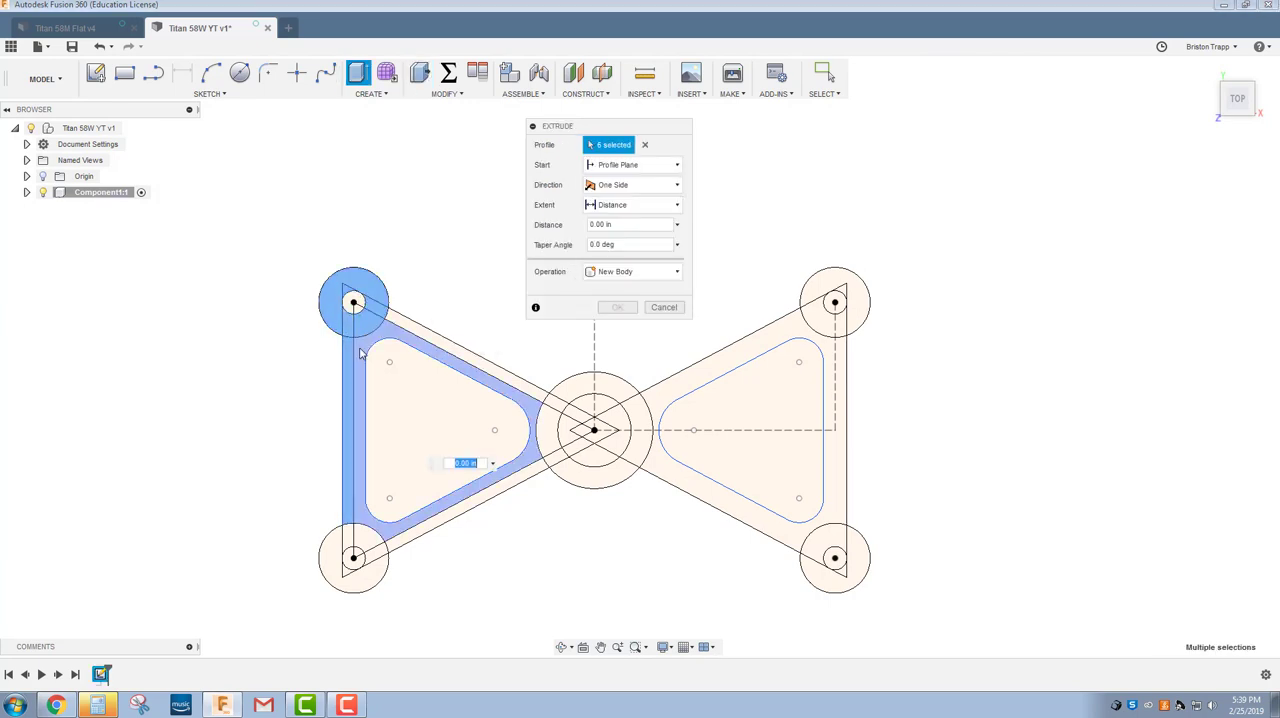
left_click(360, 348)
left_click(414, 330)
left_click(334, 554)
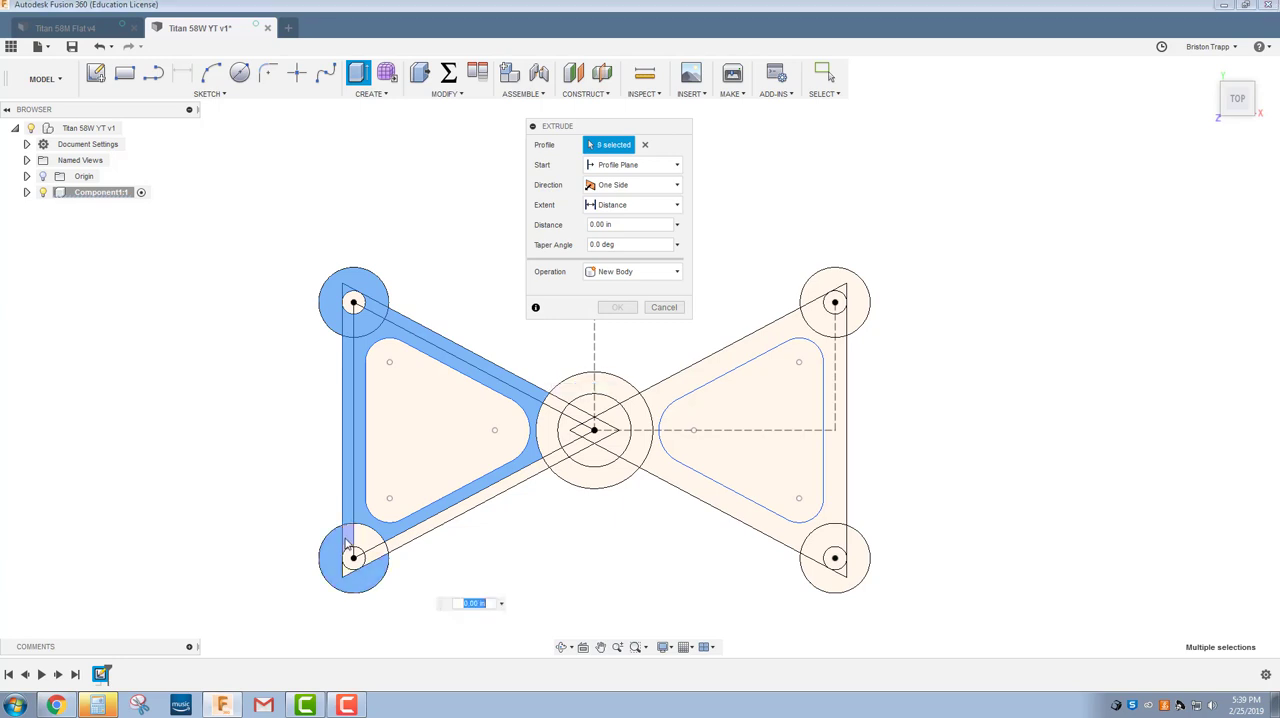
left_click(348, 544)
left_click(367, 545)
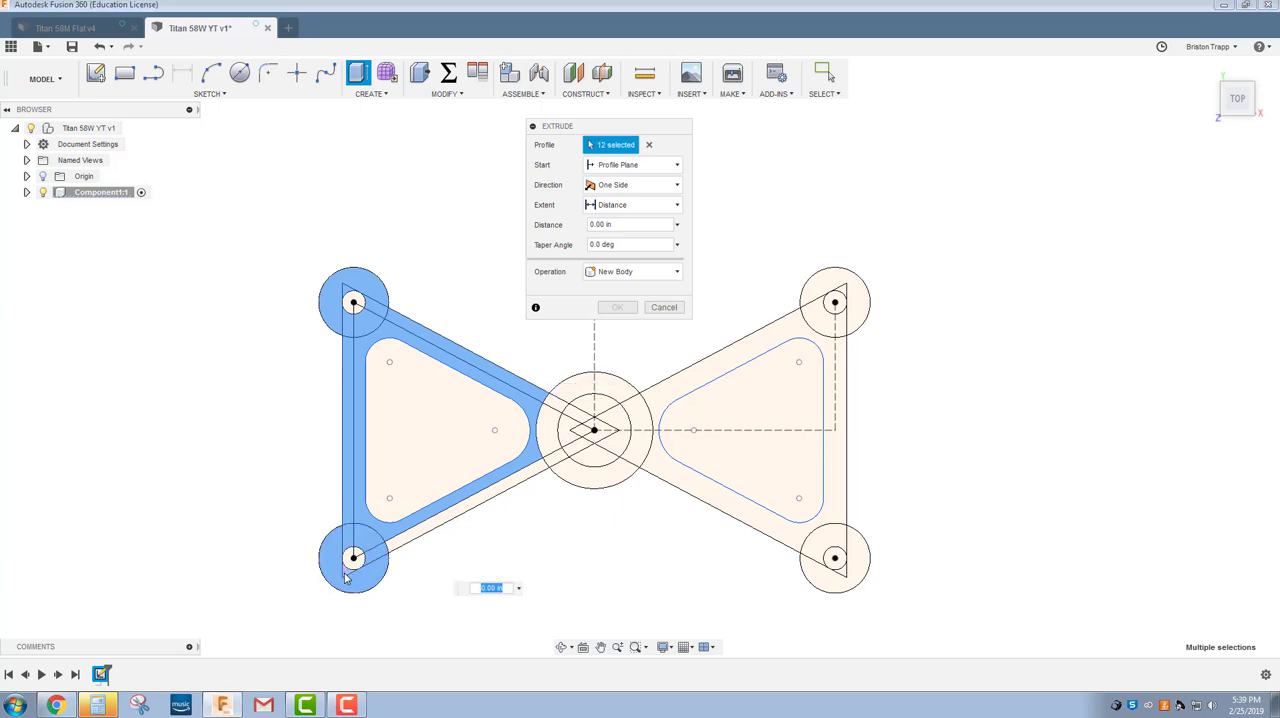
left_click(353, 575)
Add the central ring, the remaining lower left arm strip and the right triangular frame to the extrusion profiles.
left_click(580, 486)
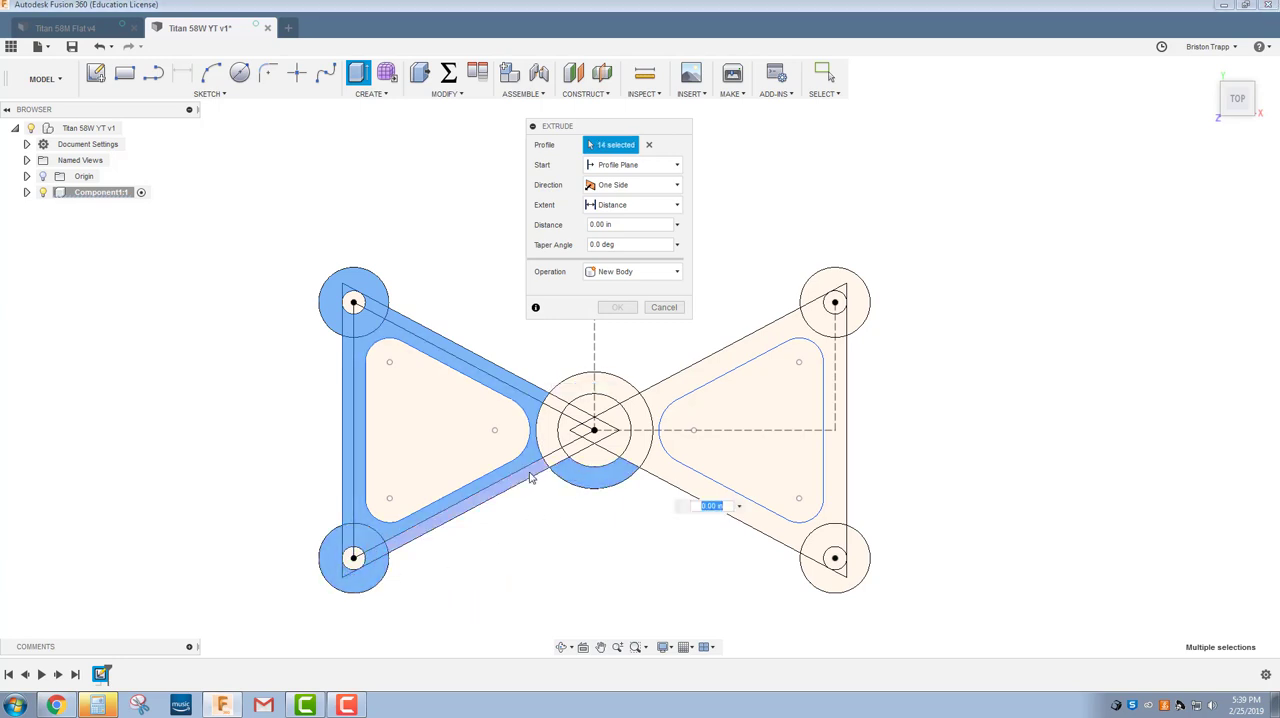
left_click(547, 472)
left_click(548, 442)
left_click(548, 442)
left_click(560, 396)
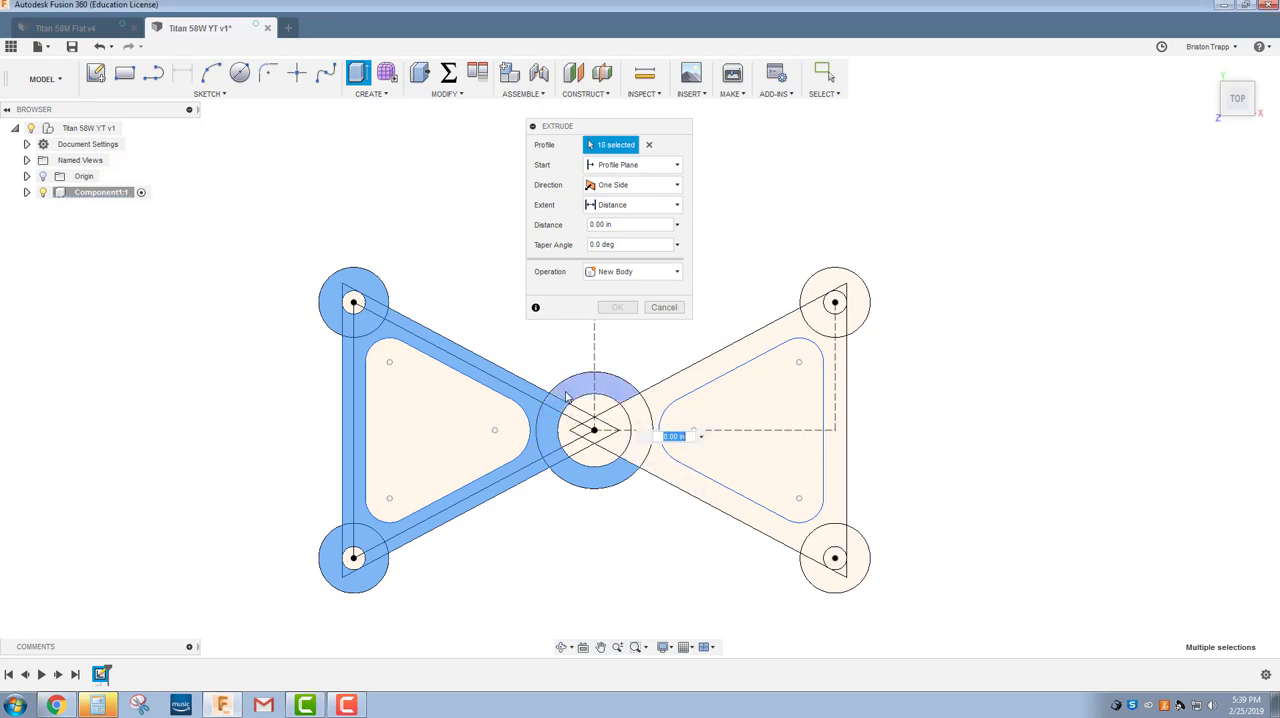
left_click(612, 386)
left_click(641, 445)
left_click(662, 470)
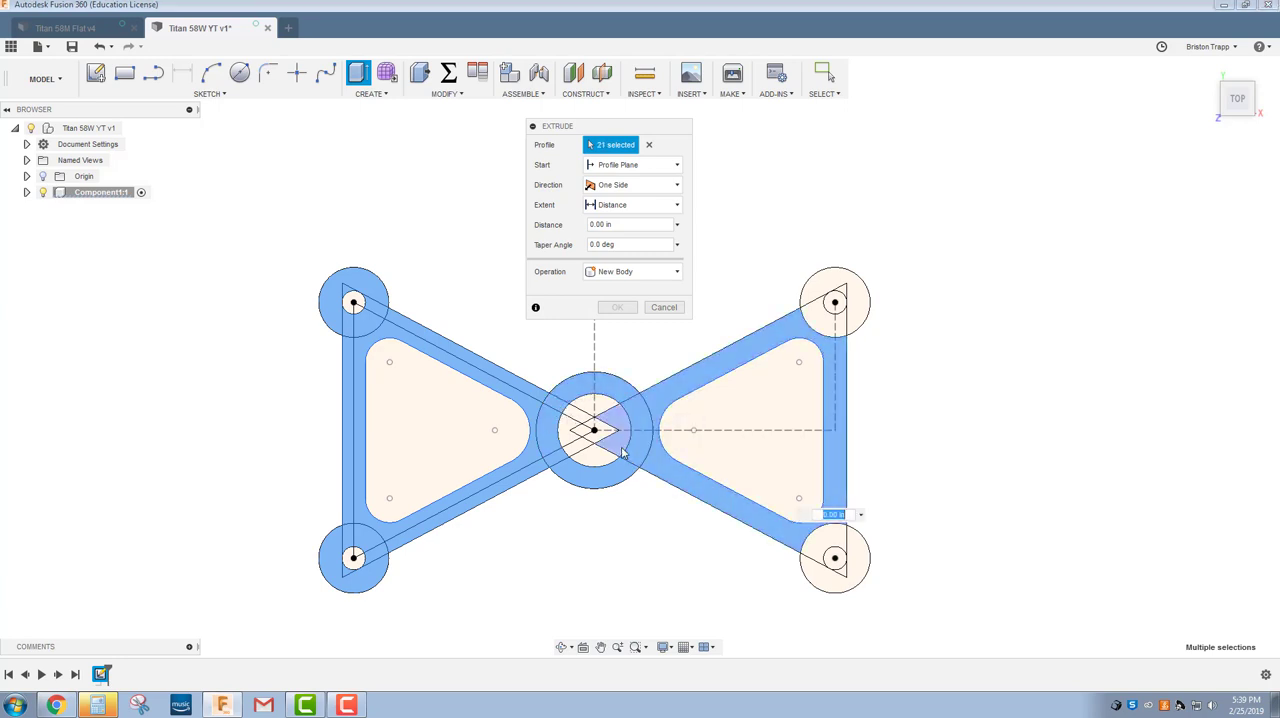
Add all ring regions around the two right corner holes to the extrusion profiles, leaving the holes open.
left_click(832, 582)
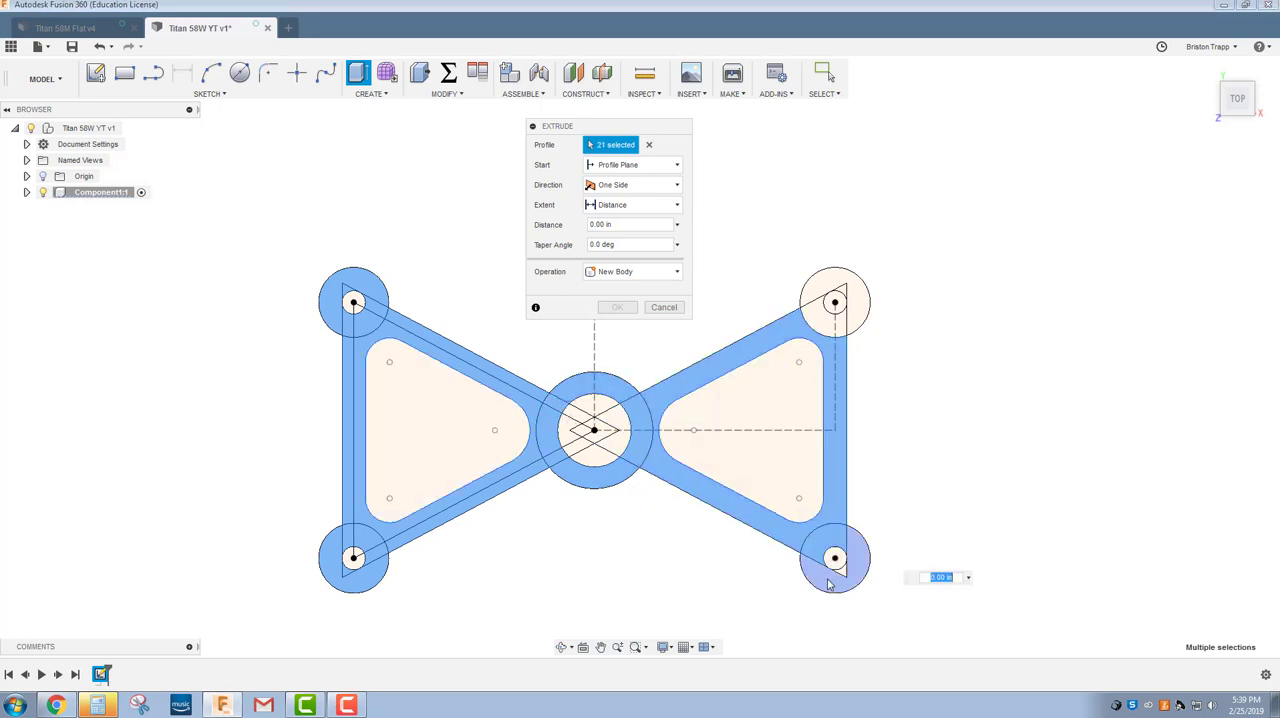
left_click(858, 560)
left_click(818, 325)
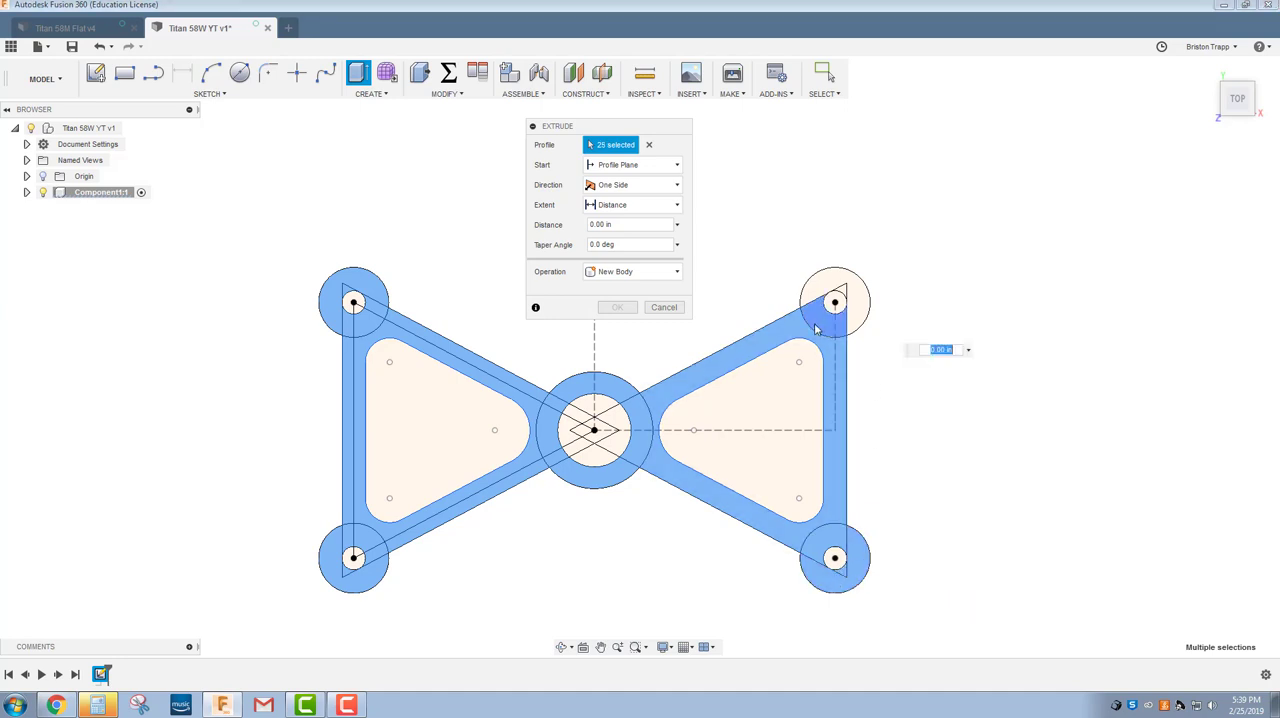
left_click(842, 289)
left_click(842, 289)
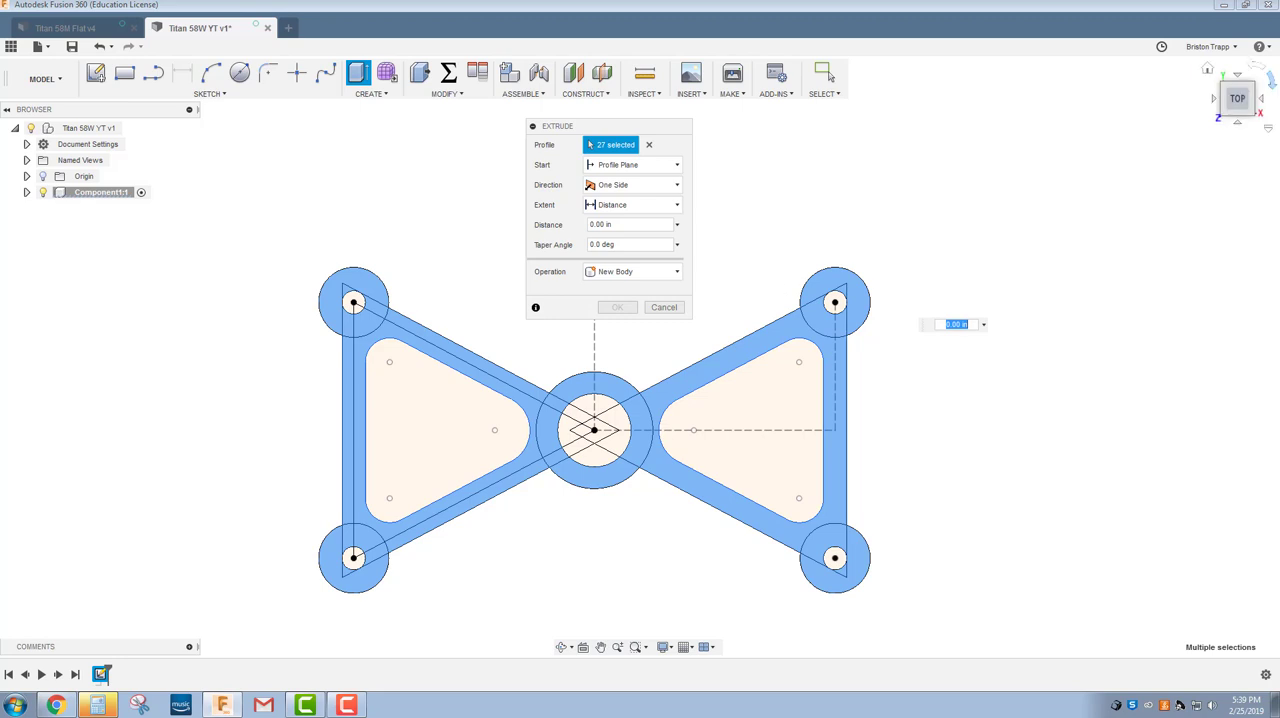
Extrude the selected profiles upward to one side as a new body.
left_click(1222, 113)
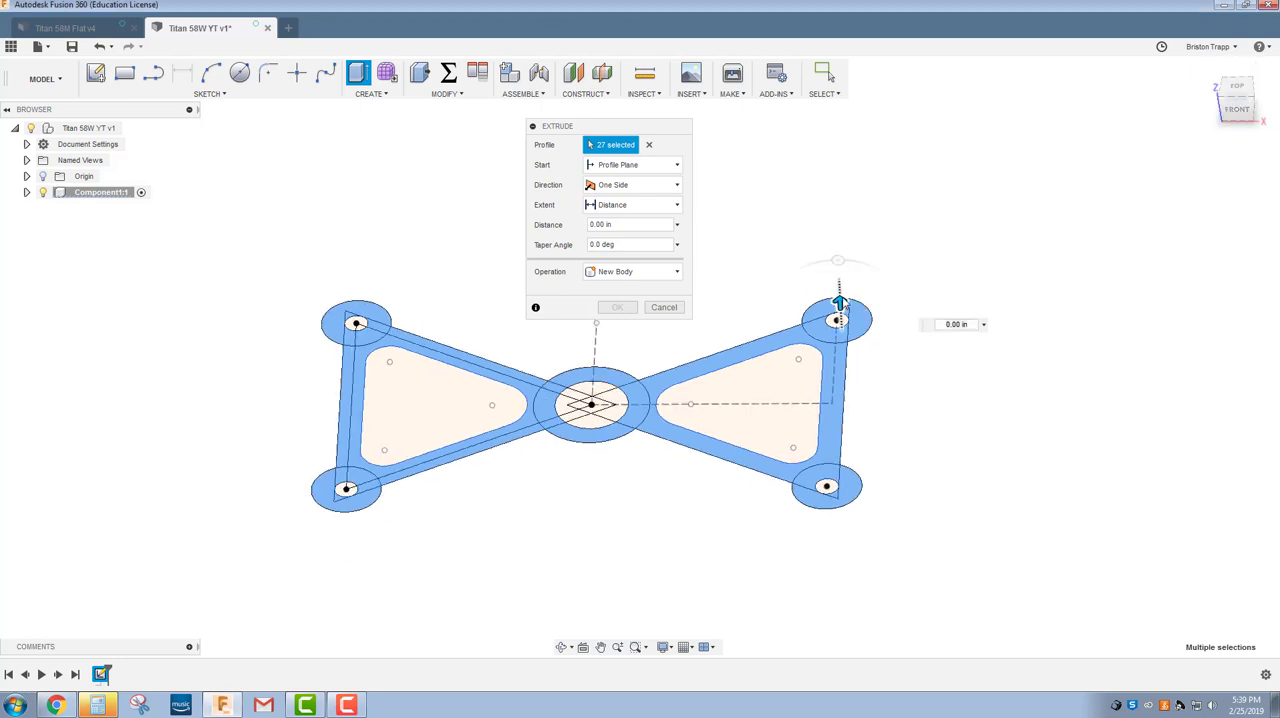
left_click_drag(838, 301, 840, 290)
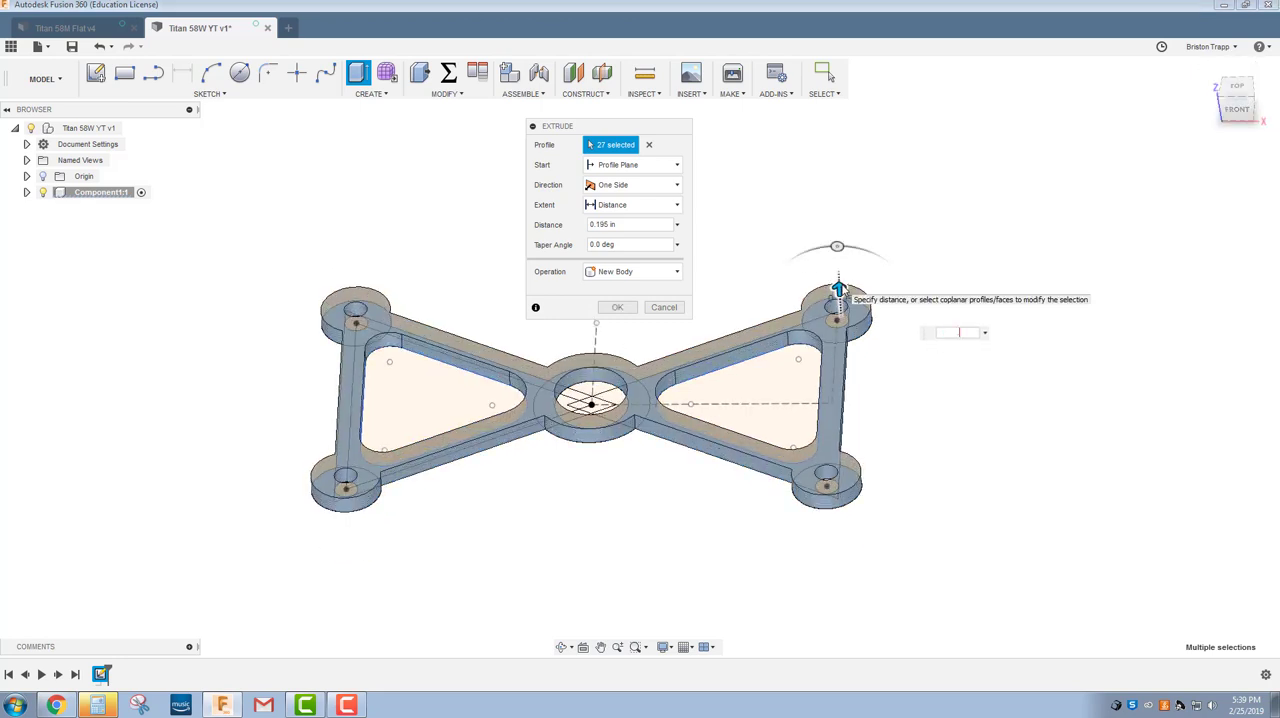
key("Return")
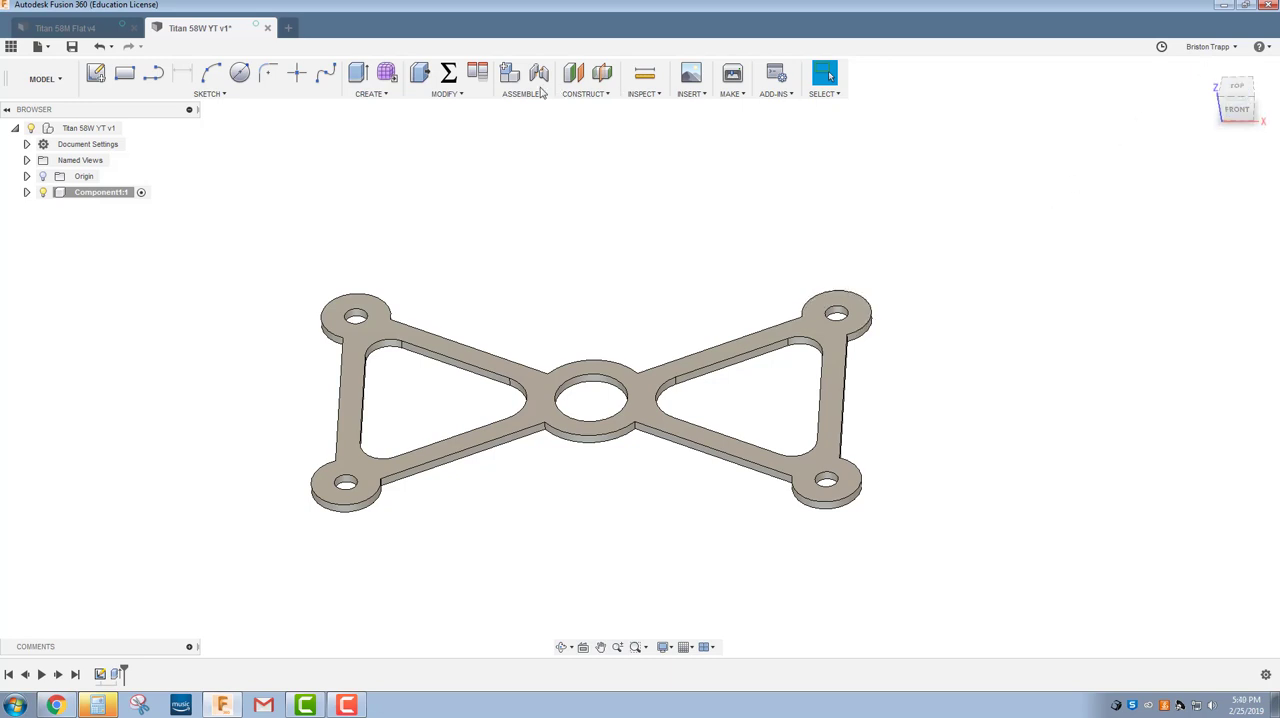
Start a solid fillet with a 0.260 in radius on the front edge where the left arm meets the central ring.
left_click(459, 94)
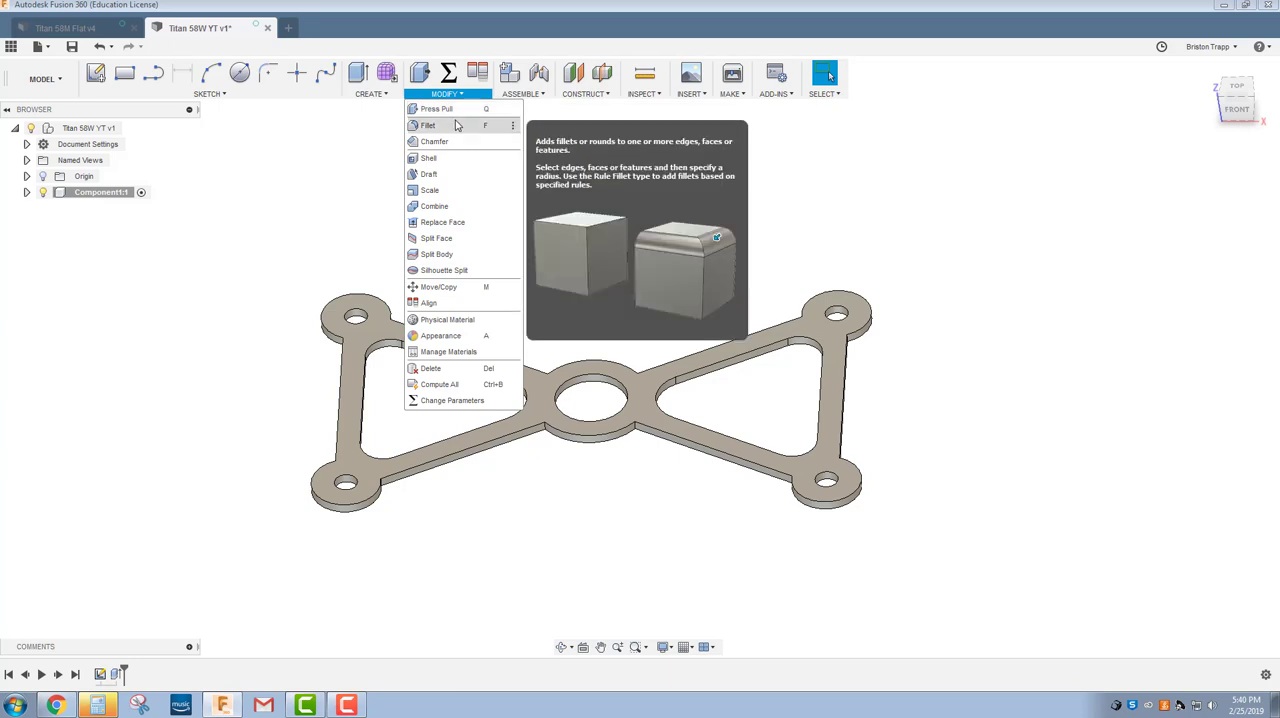
left_click(429, 125)
scroll(544, 450, "up", 5)
left_click(543, 405)
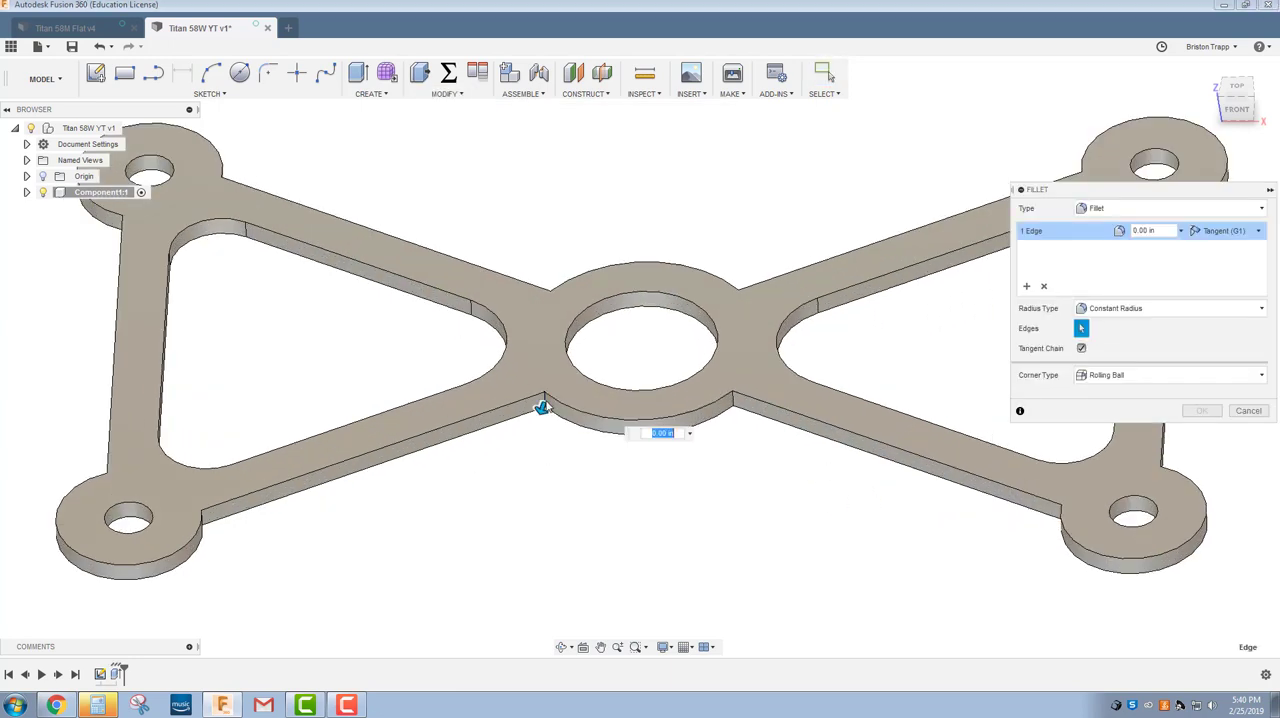
left_click_drag(541, 408, 536, 423)
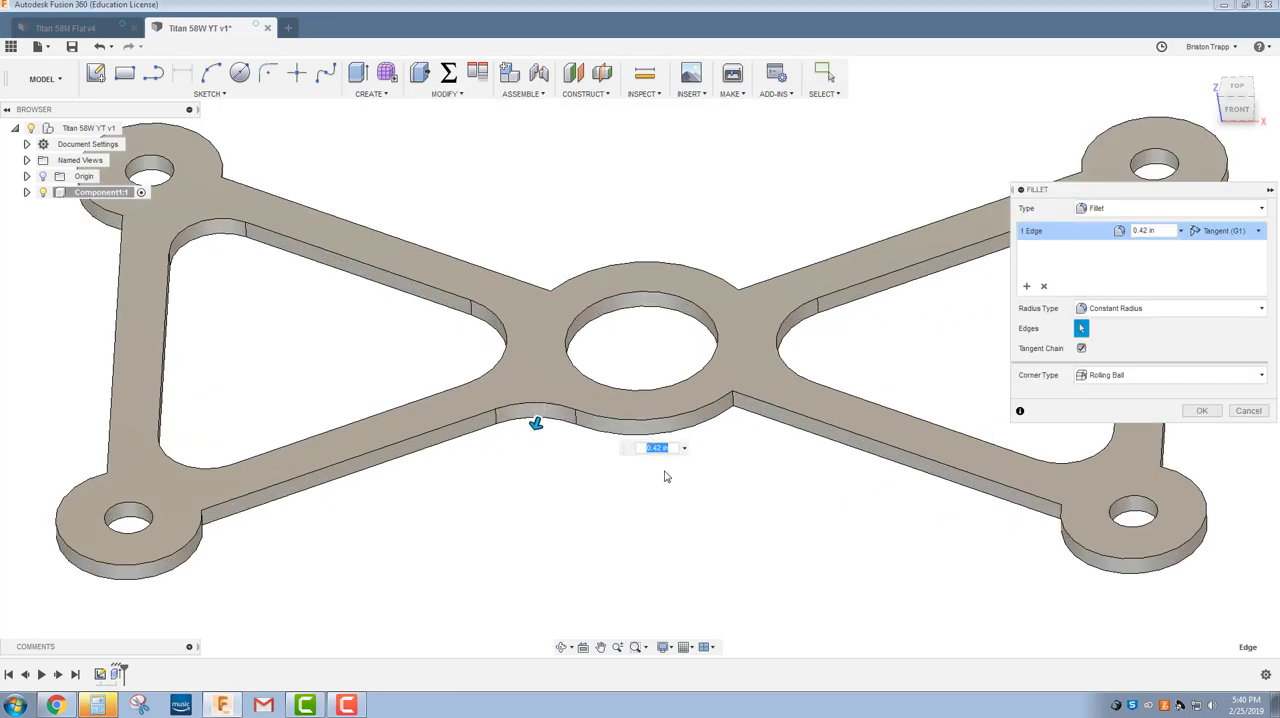
key("BackSpace")
key("Return")
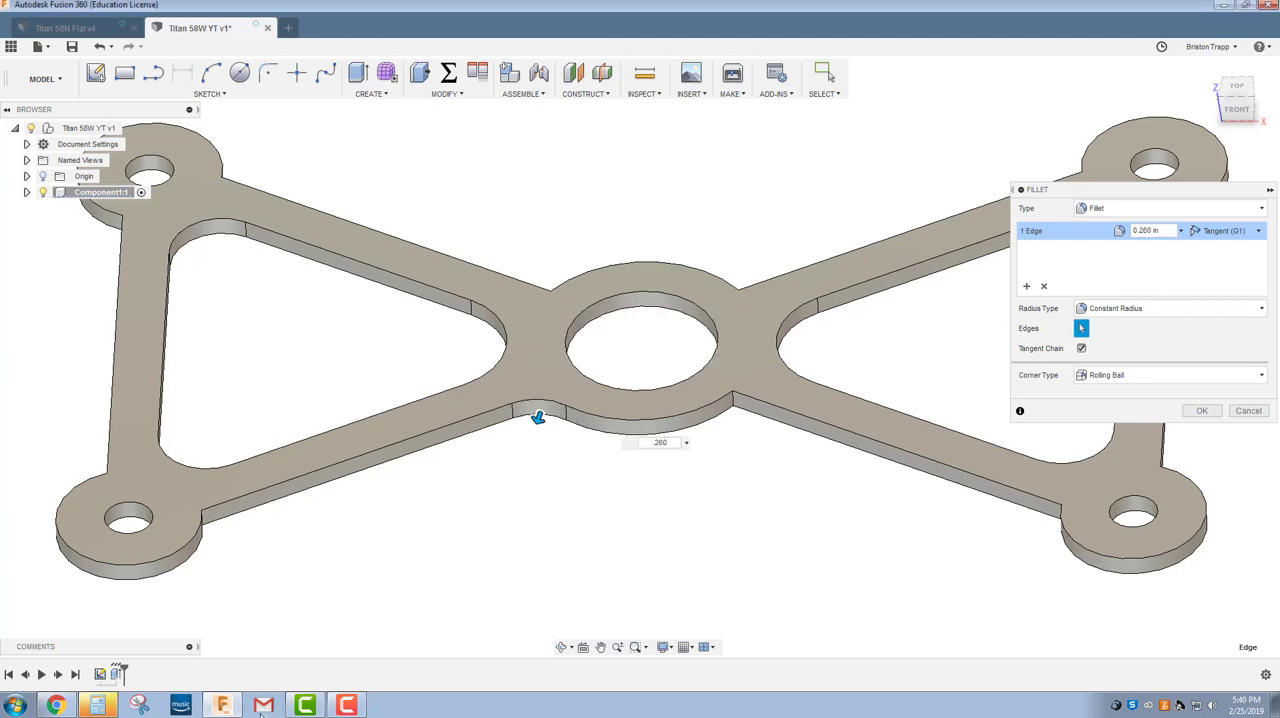
Check the radius callouts on the Titan 58M Flat drawing in Chrome, and add the central ring's right front corner edge to the Fusion 360 fillet.
left_click(56, 705)
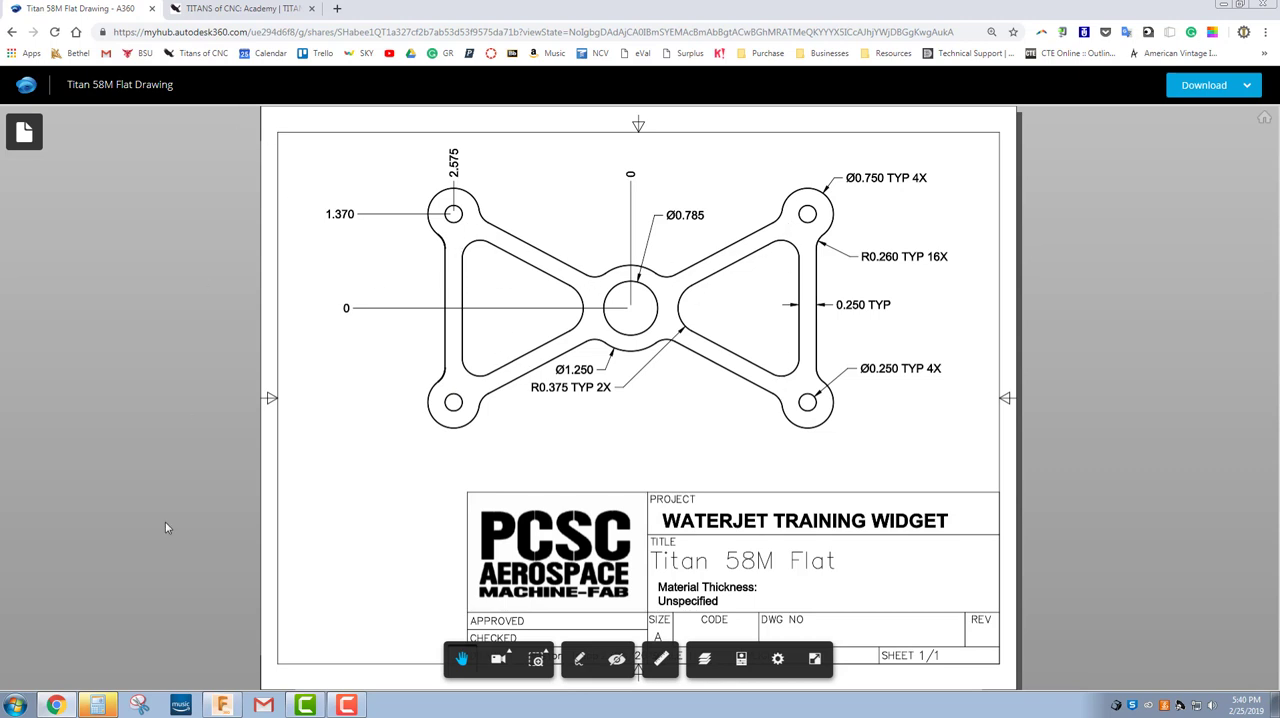
left_click(222, 705)
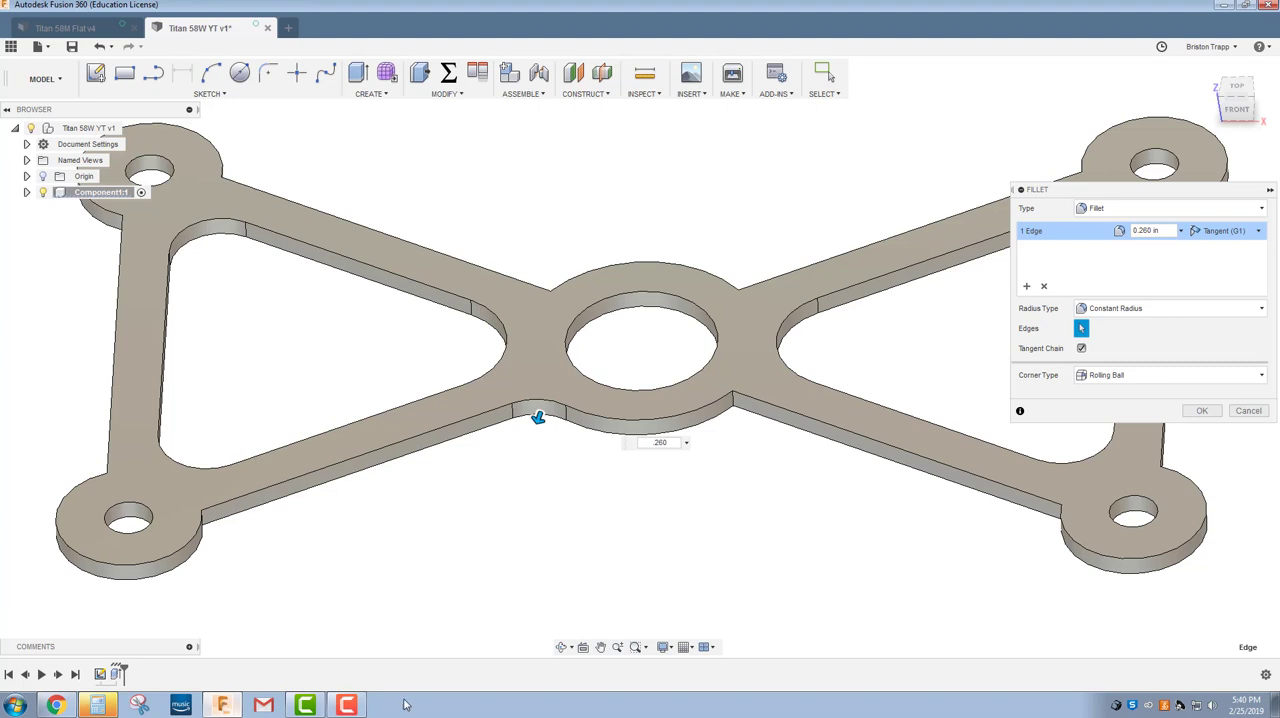
left_click(733, 409)
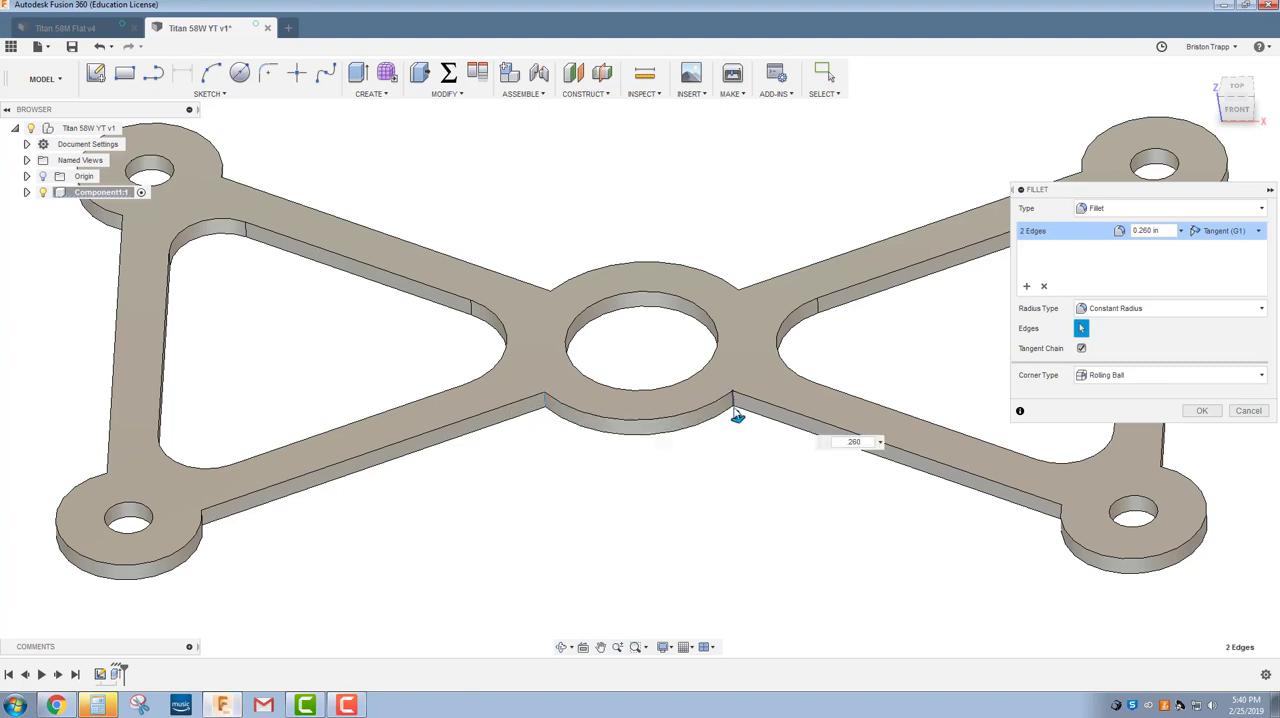
Add the edge joining the left vertical strip to the lower left ring and the edge joining the upper left arm to its ring.
scroll(200, 512, "up", 6)
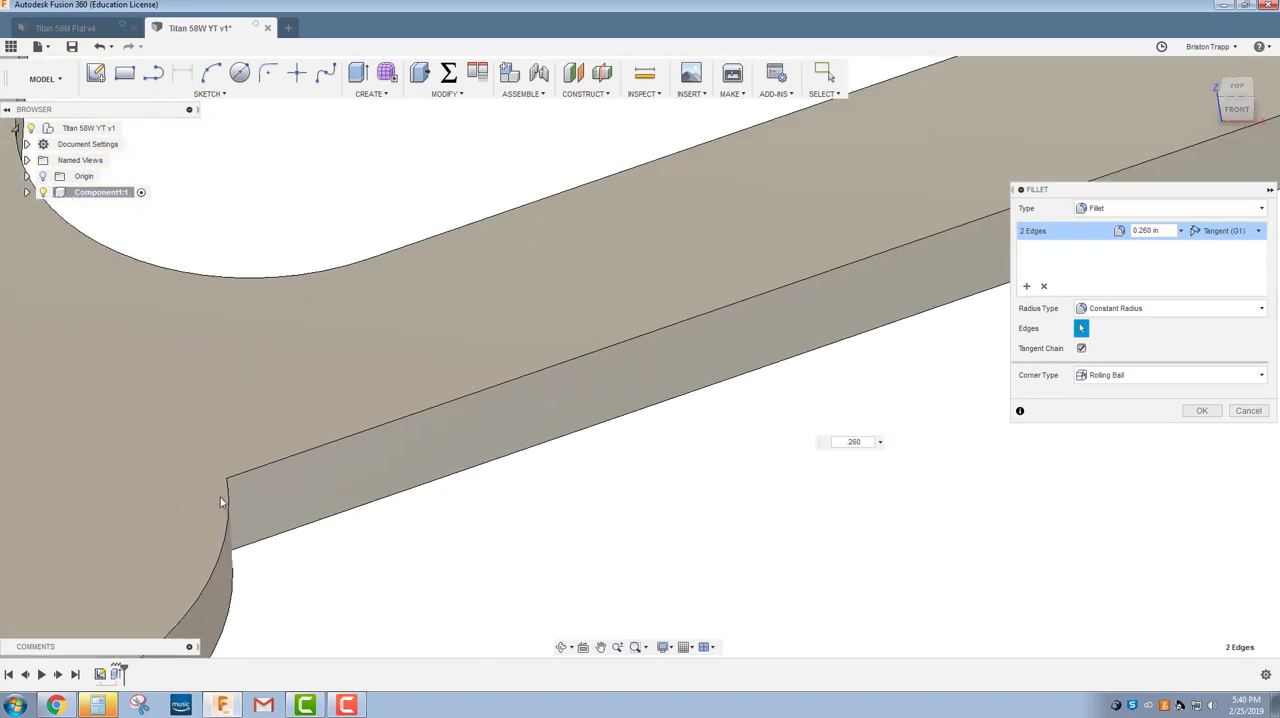
scroll(219, 502, "up", 3)
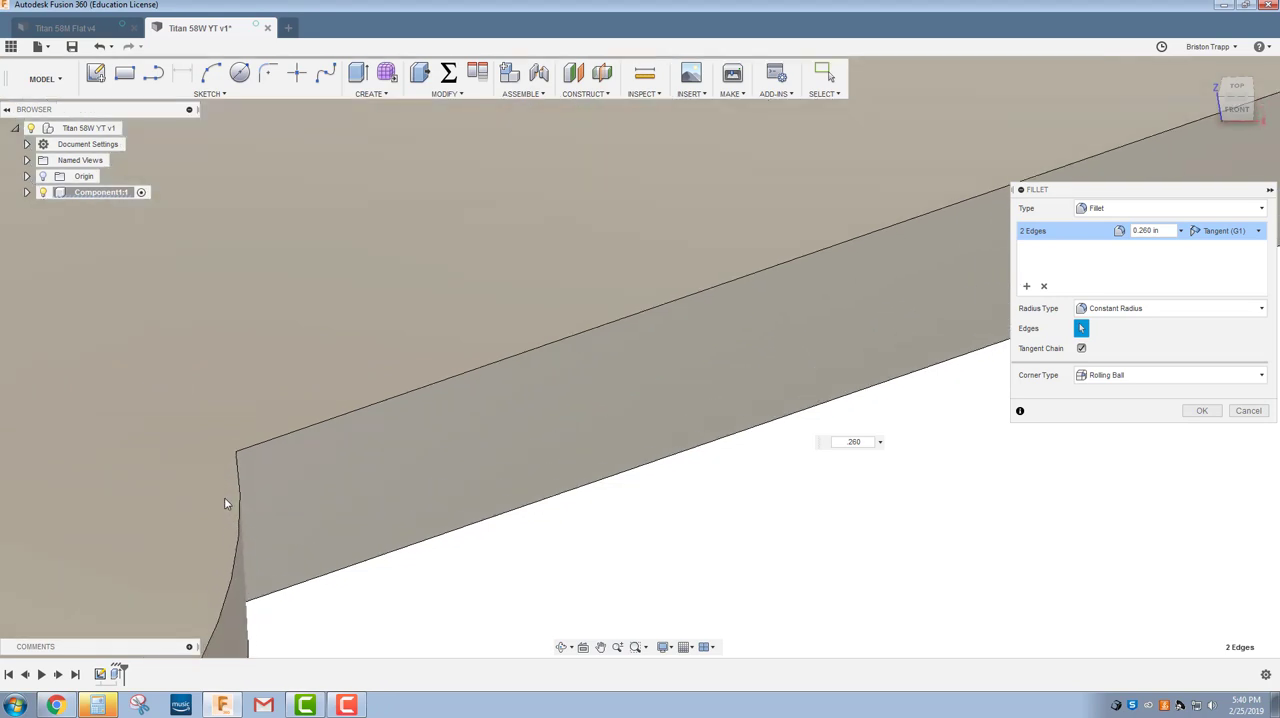
scroll(218, 508, "down", 8)
scroll(105, 475, "up", 4)
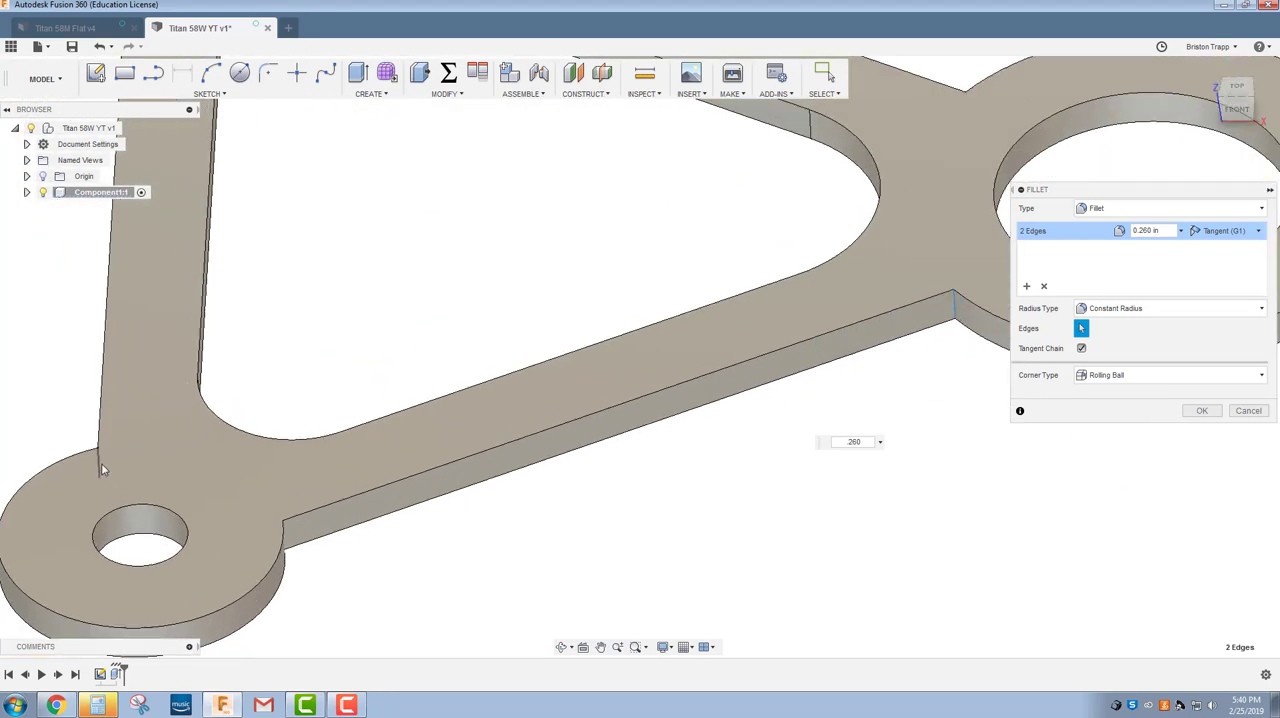
left_click(101, 463)
scroll(110, 460, "down", 6)
scroll(271, 236, "up", 5)
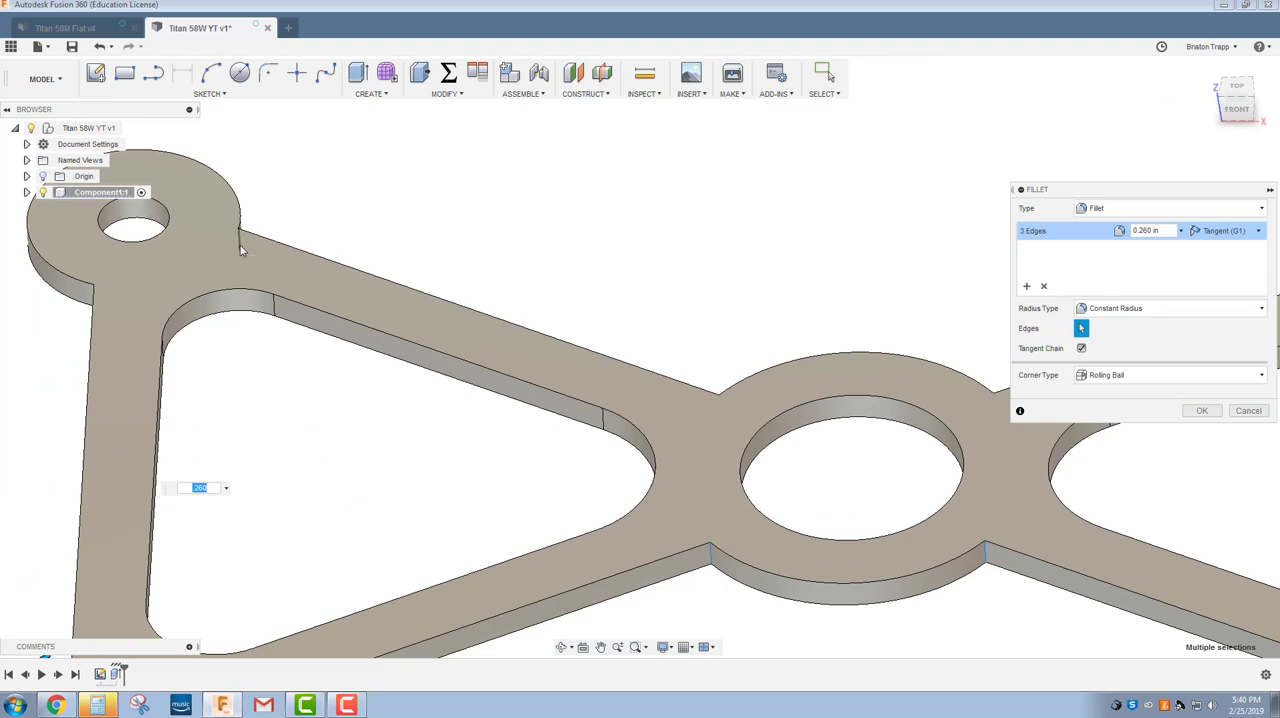
left_click(240, 247)
Add the edge joining the upper right arm to its corner ring and both strip edges at the lower right ring to the fillet.
scroll(345, 400, "down", 6)
scroll(836, 370, "up", 5)
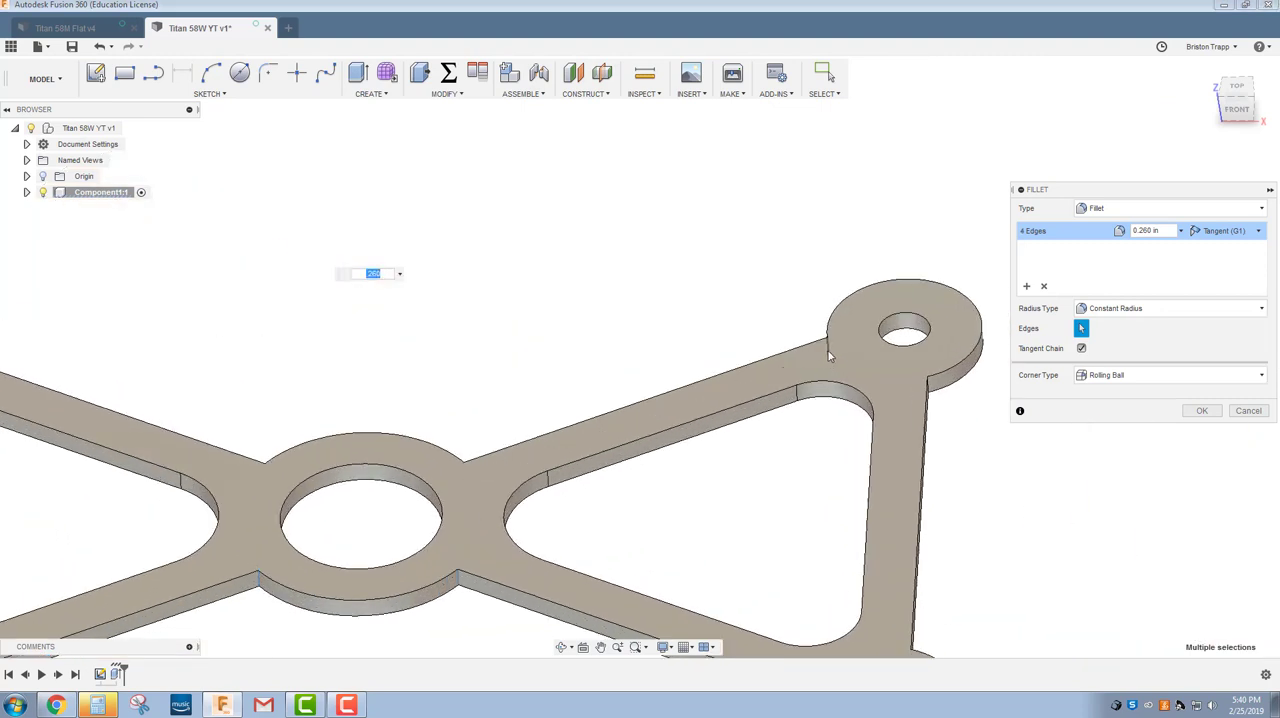
left_click(828, 355)
scroll(904, 507, "down", 6)
scroll(836, 625, "up", 5)
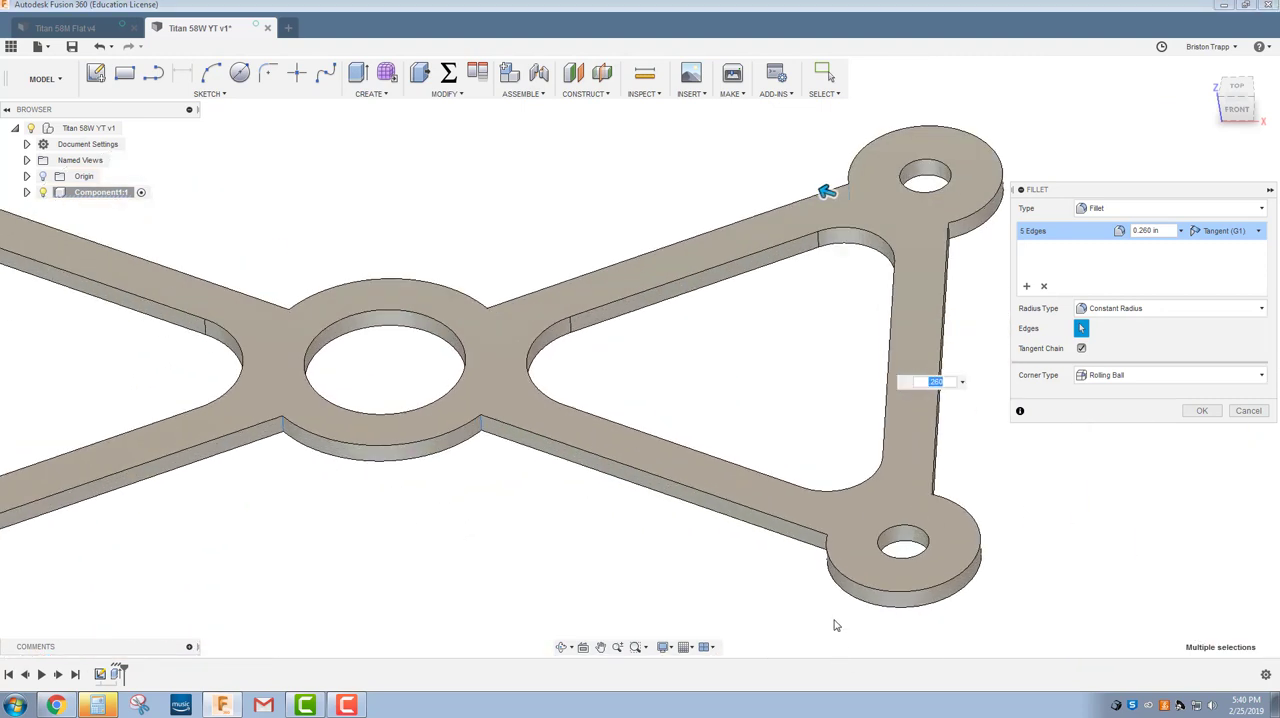
scroll(826, 543, "up", 2)
left_click(828, 530)
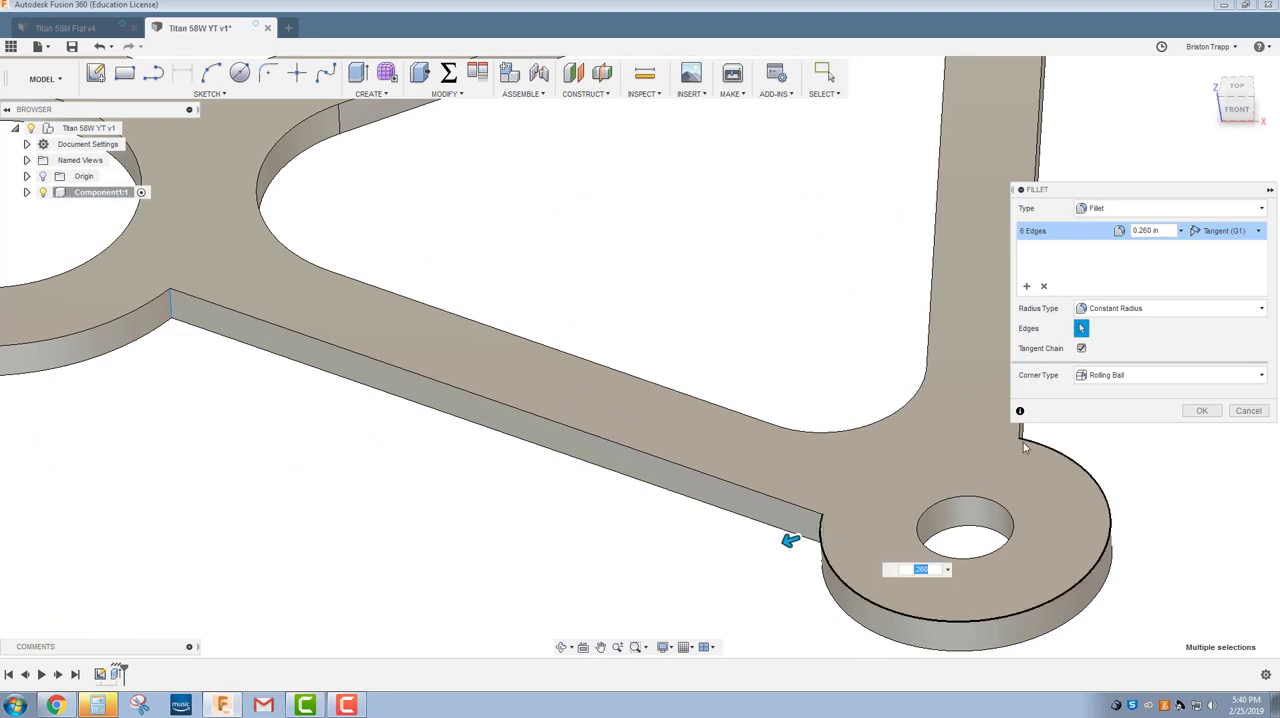
left_click(1023, 443)
Add the edge joining the lower left arm to its ring and the edge joining the left vertical strip to the upper left ring.
scroll(935, 490, "down", 1)
scroll(935, 490, "down", 4)
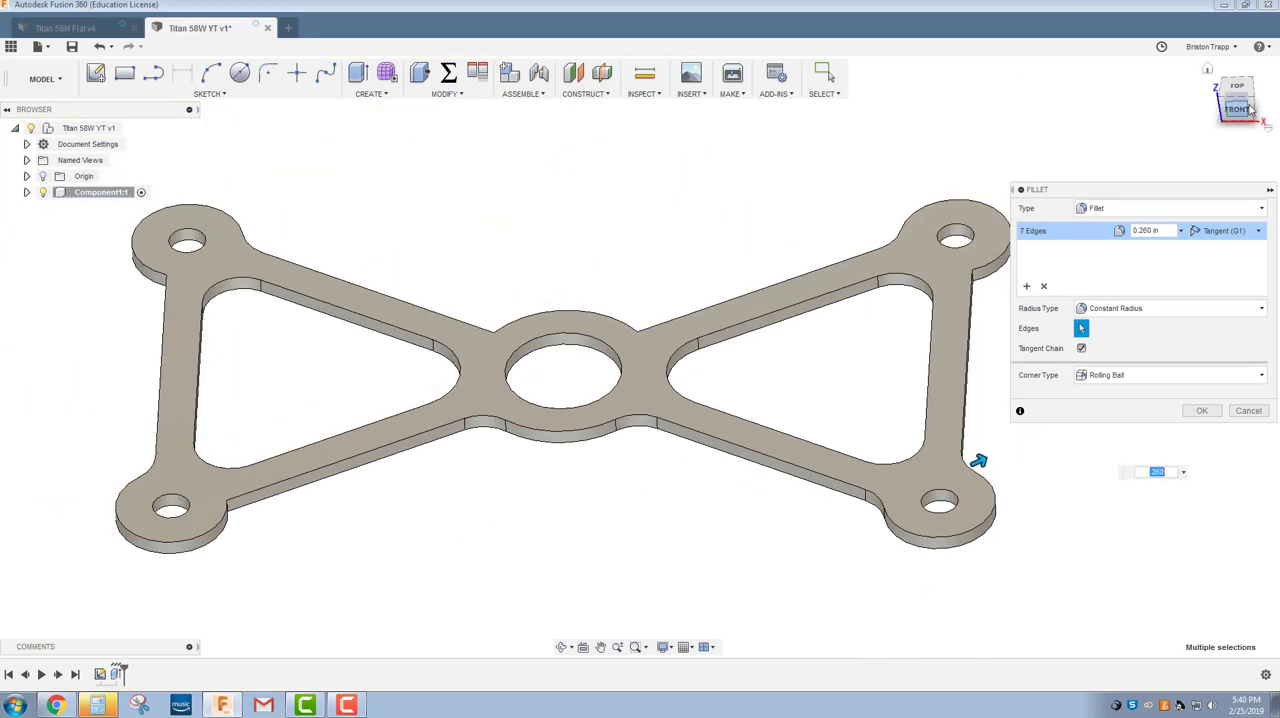
left_click_drag(1242, 109, 1147, 148)
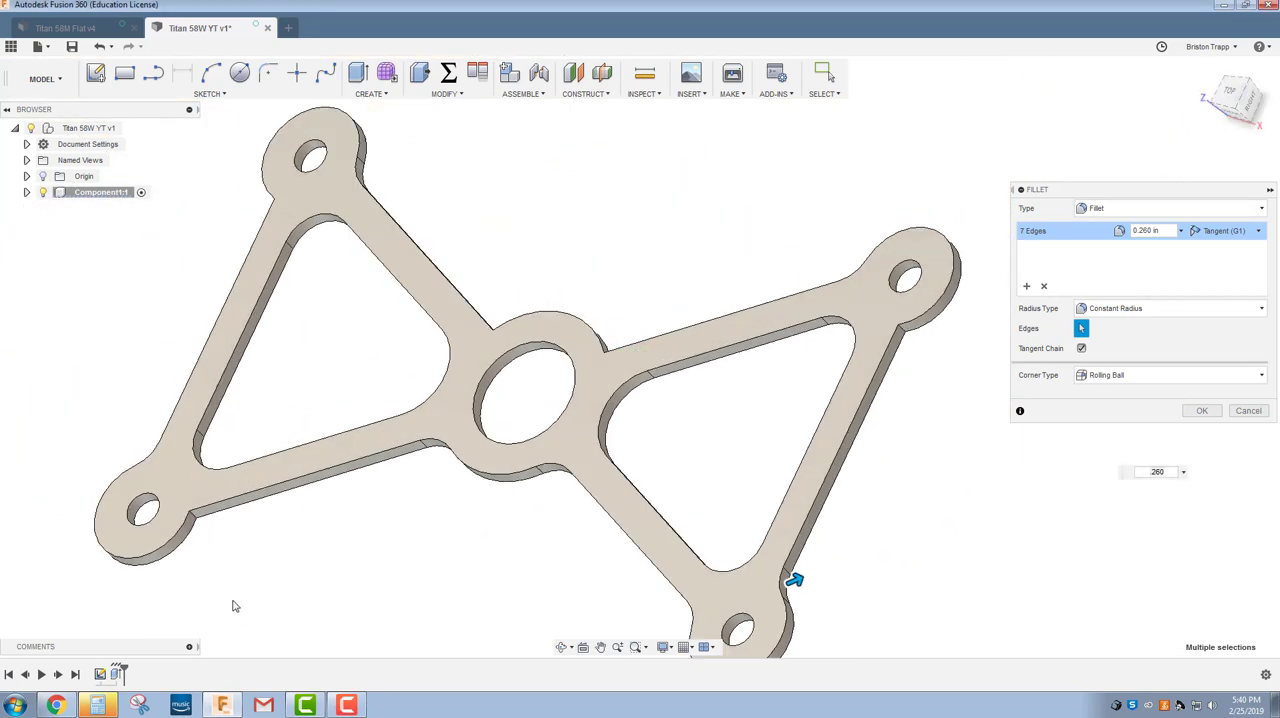
scroll(184, 538, "up", 4)
left_click(204, 500)
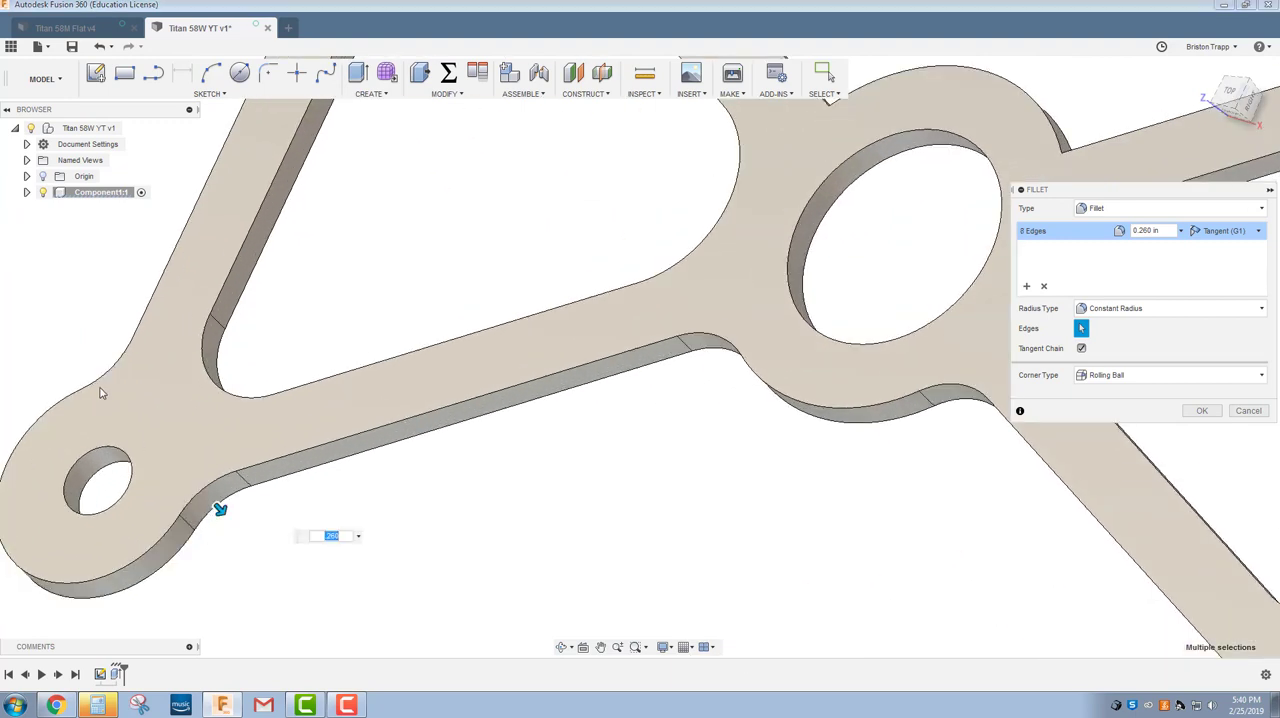
scroll(100, 392, "down", 4)
scroll(146, 450, "down", 3)
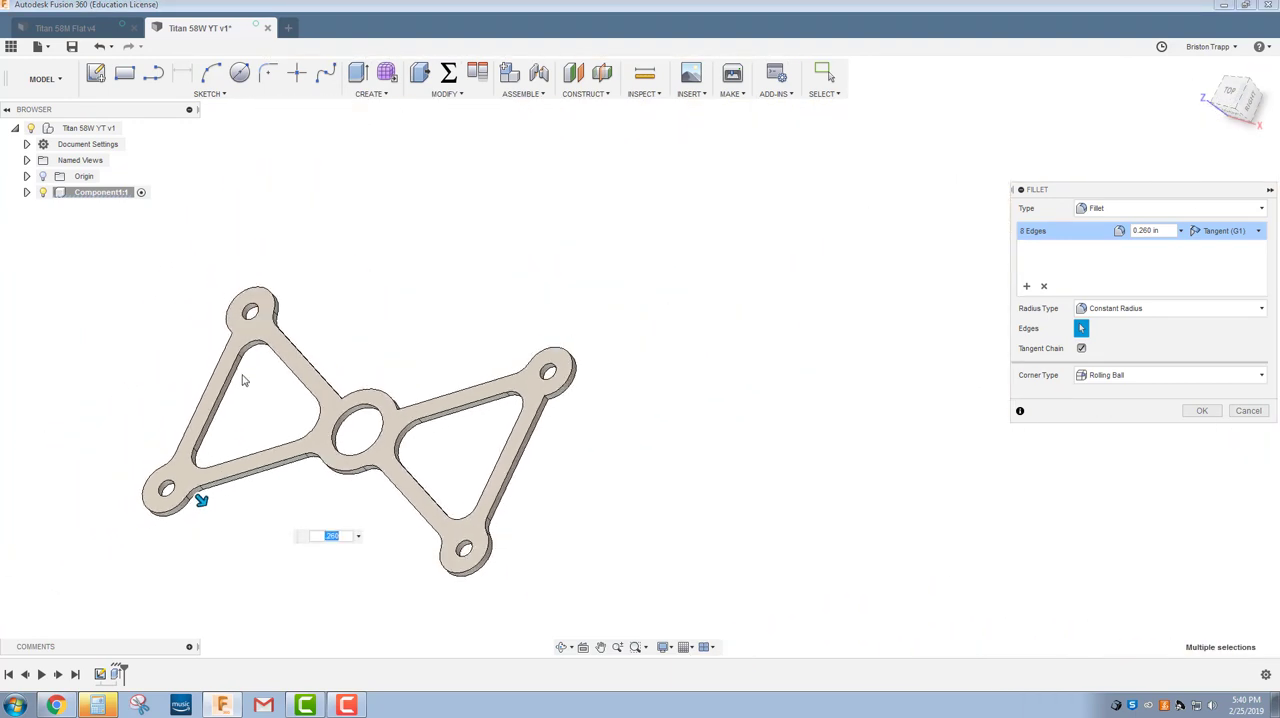
scroll(234, 314, "up", 6)
left_click(213, 299)
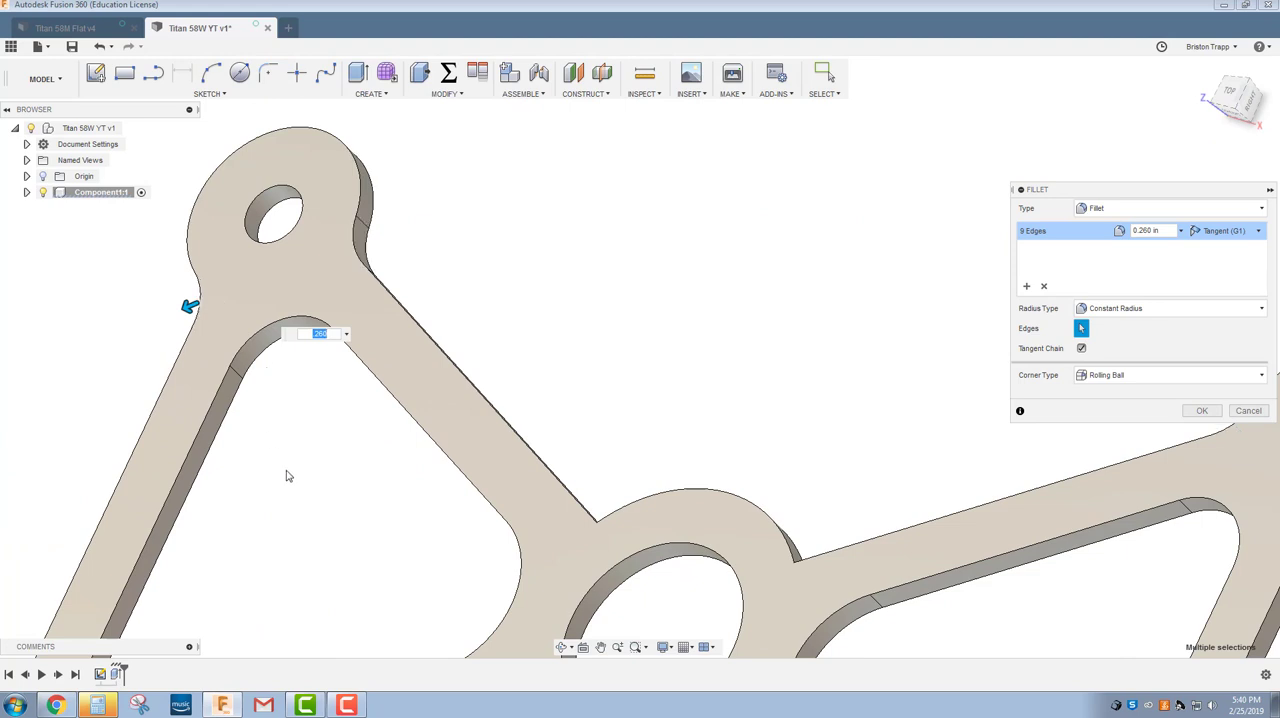
Add the two back edges where the upper arms meet the central ring to the fillet selection.
scroll(286, 475, "down", 3)
scroll(458, 513, "up", 3)
scroll(468, 507, "up", 2)
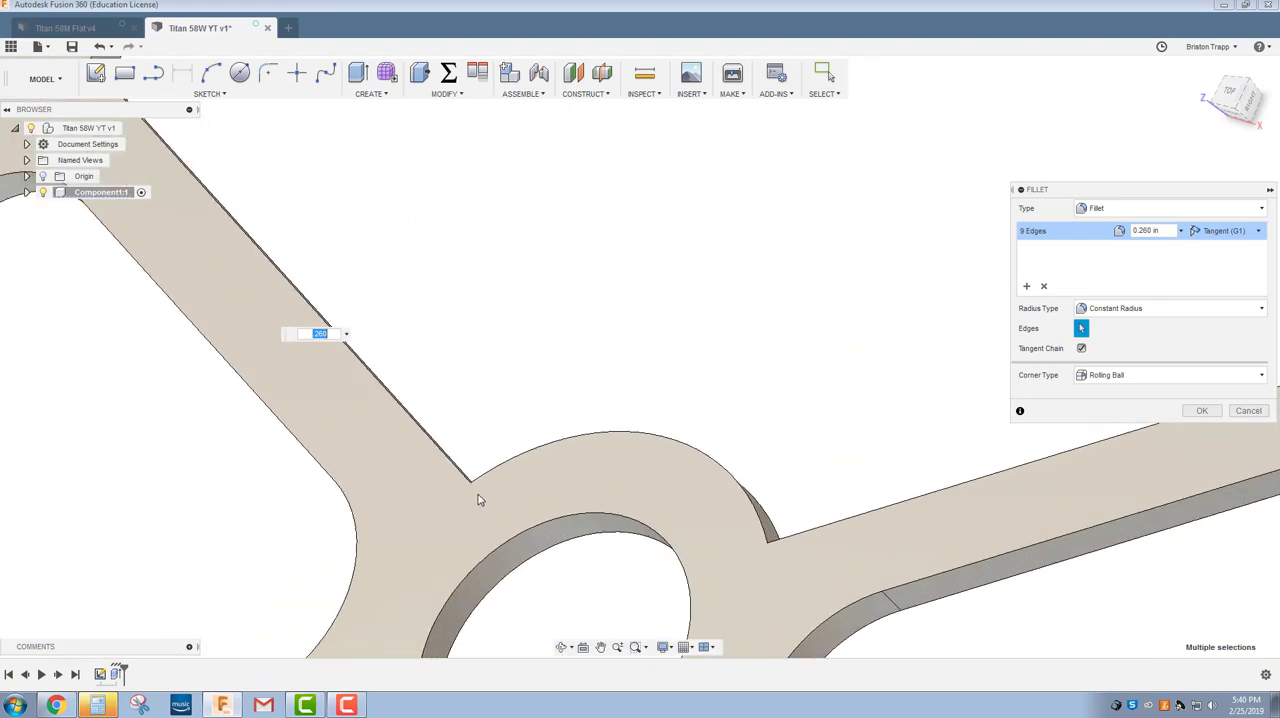
left_click(473, 485)
left_click(775, 545)
Add the edge joining the right vertical strip to the upper right ring, and complete the 0.260 in fillet on all twelve edges.
scroll(760, 562, "down", 2)
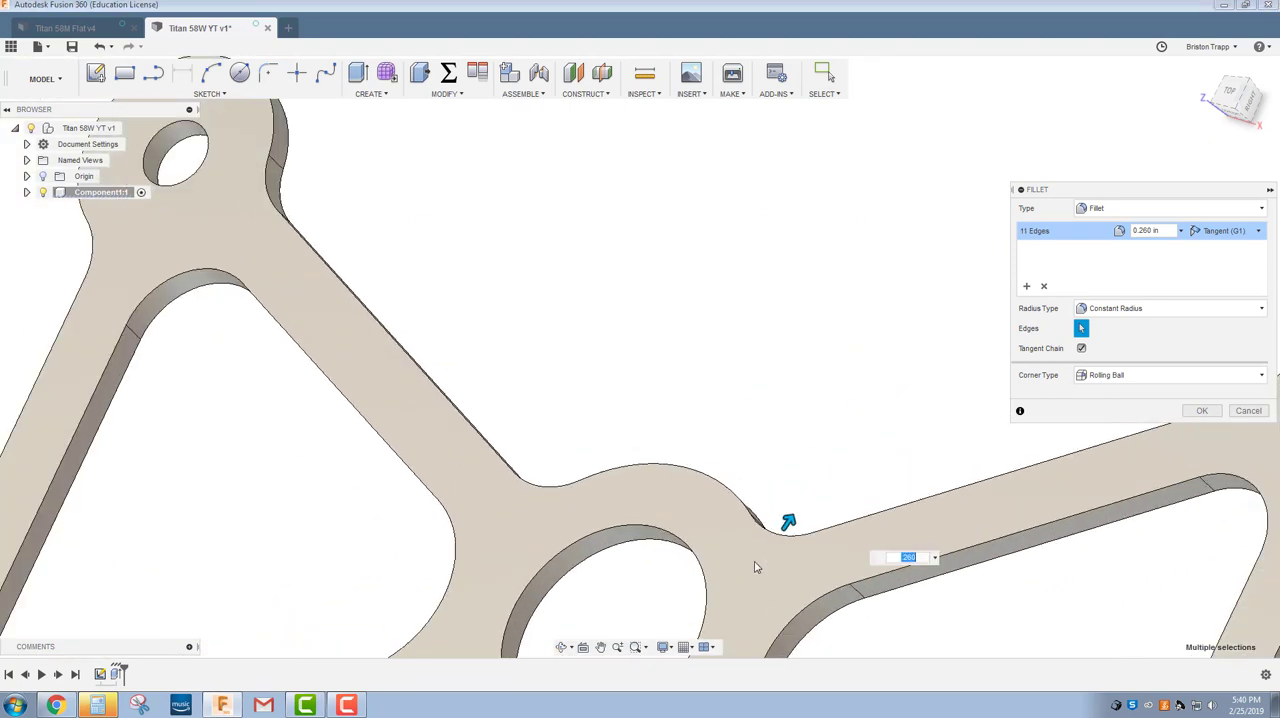
scroll(756, 567, "down", 2)
scroll(990, 550, "up", 2)
left_click(983, 582)
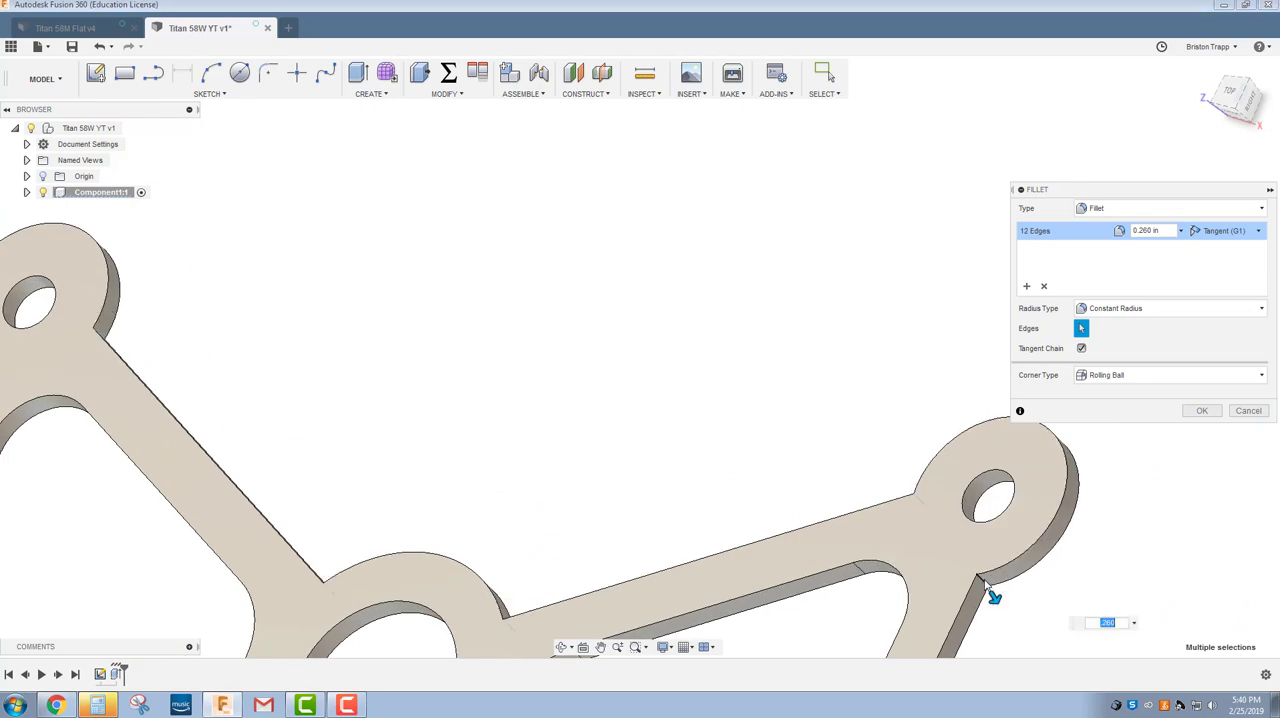
scroll(757, 466, "down", 4)
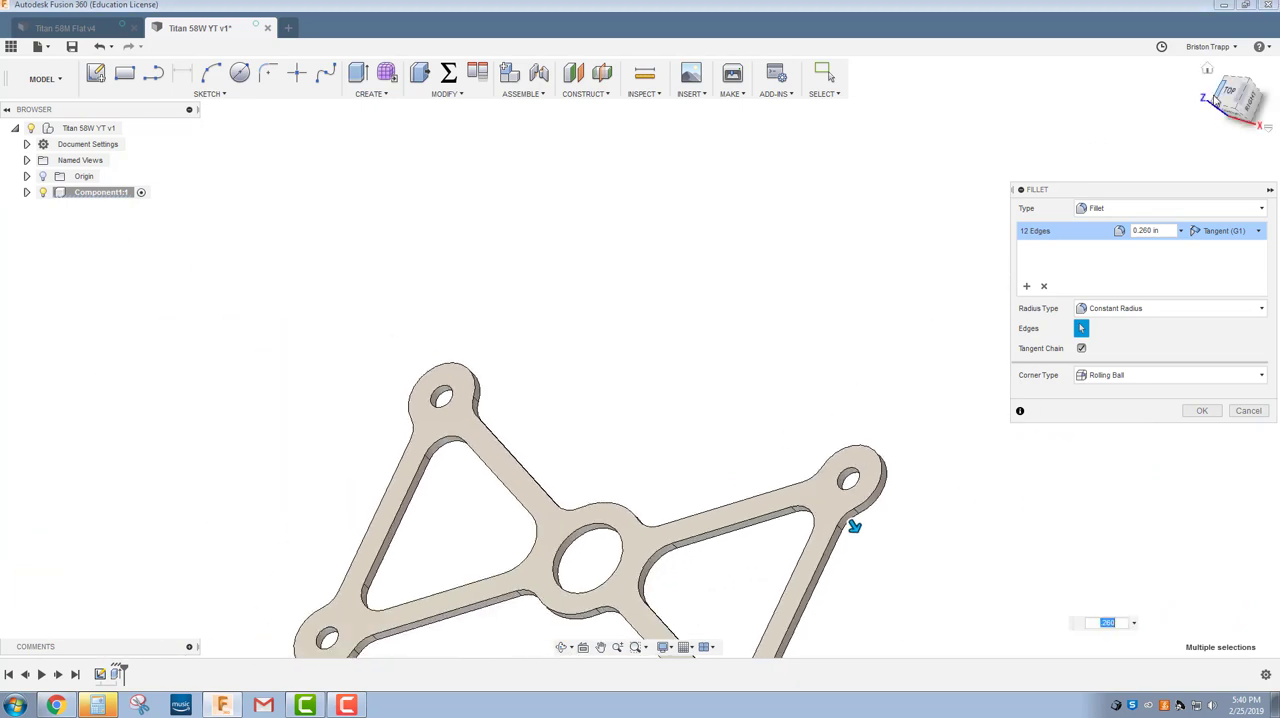
left_click(1228, 93)
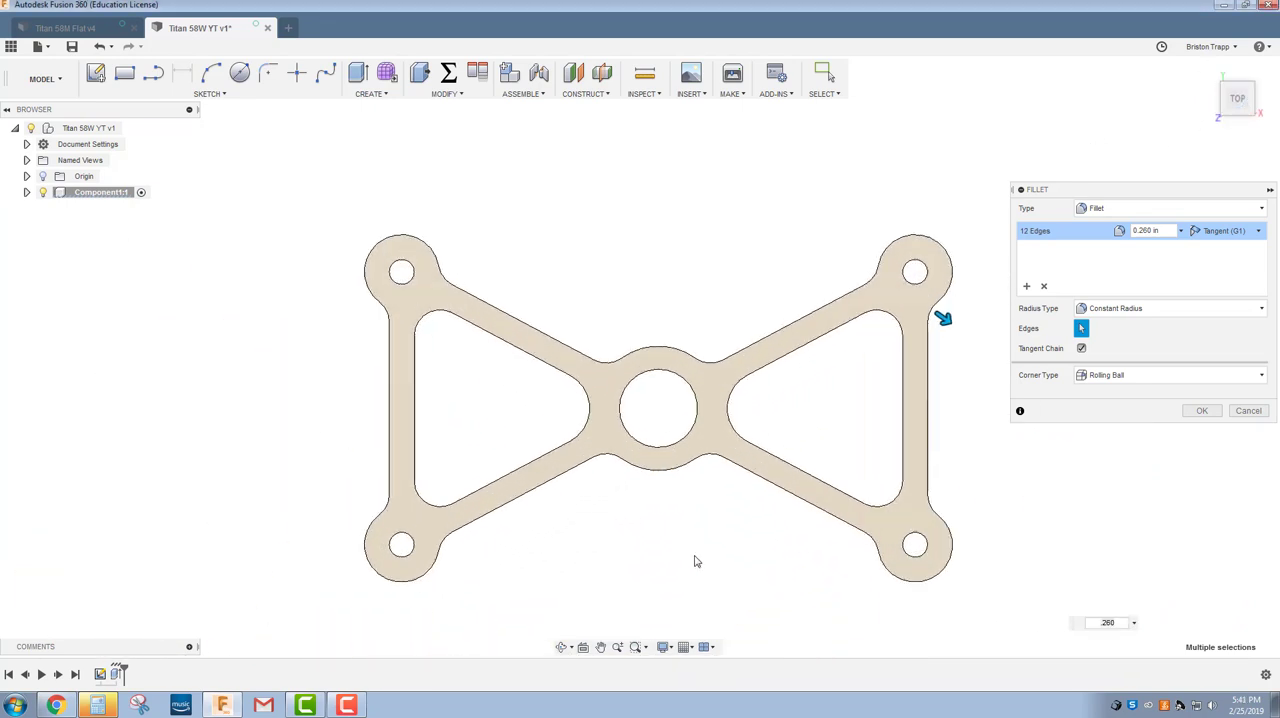
scroll(697, 561, "up", 1)
left_click(1201, 411)
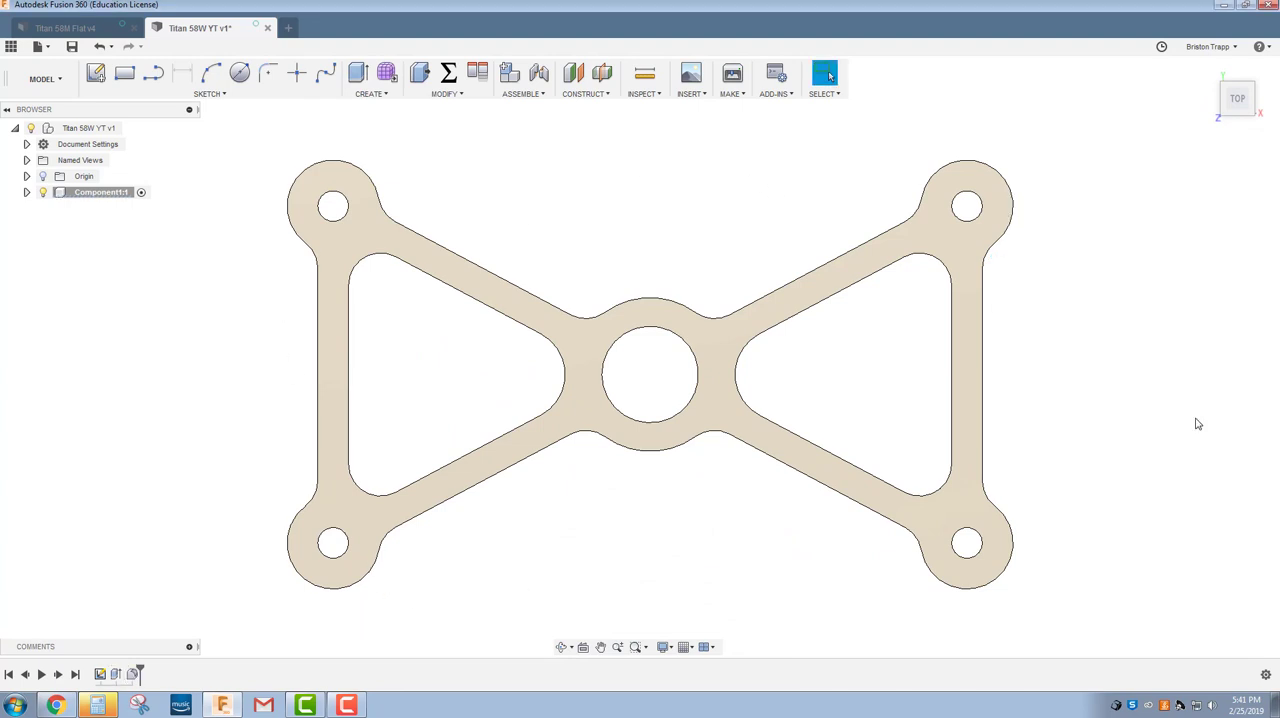
Open the Appearance library and find the Carbon Fiber group among the Miscellaneous appearances.
left_click_drag(1237, 95, 1202, 61)
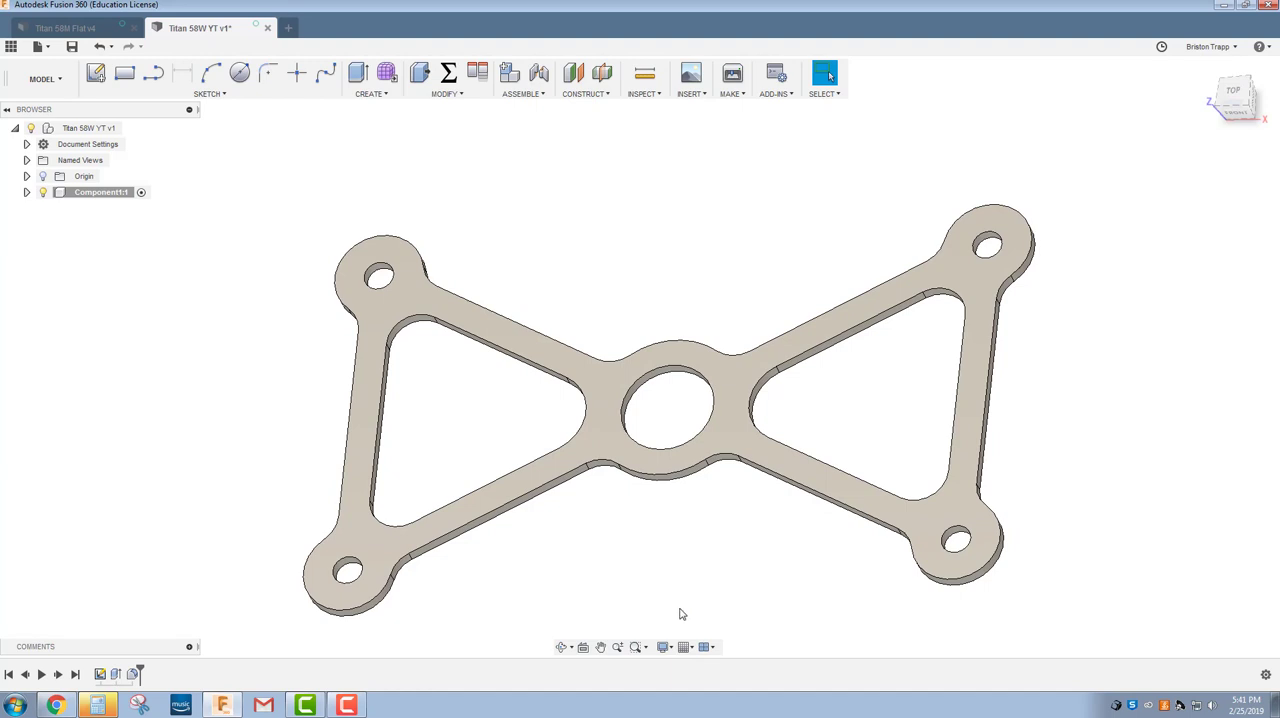
key("a")
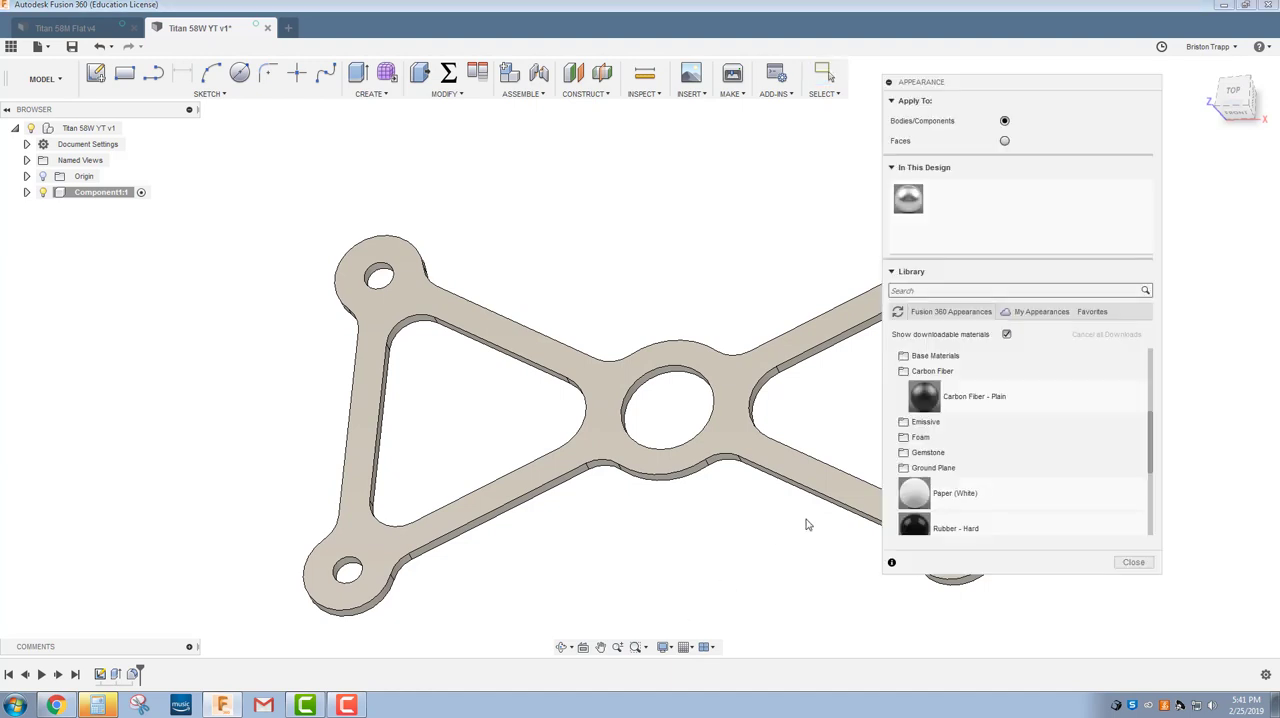
scroll(935, 435, "up", 3)
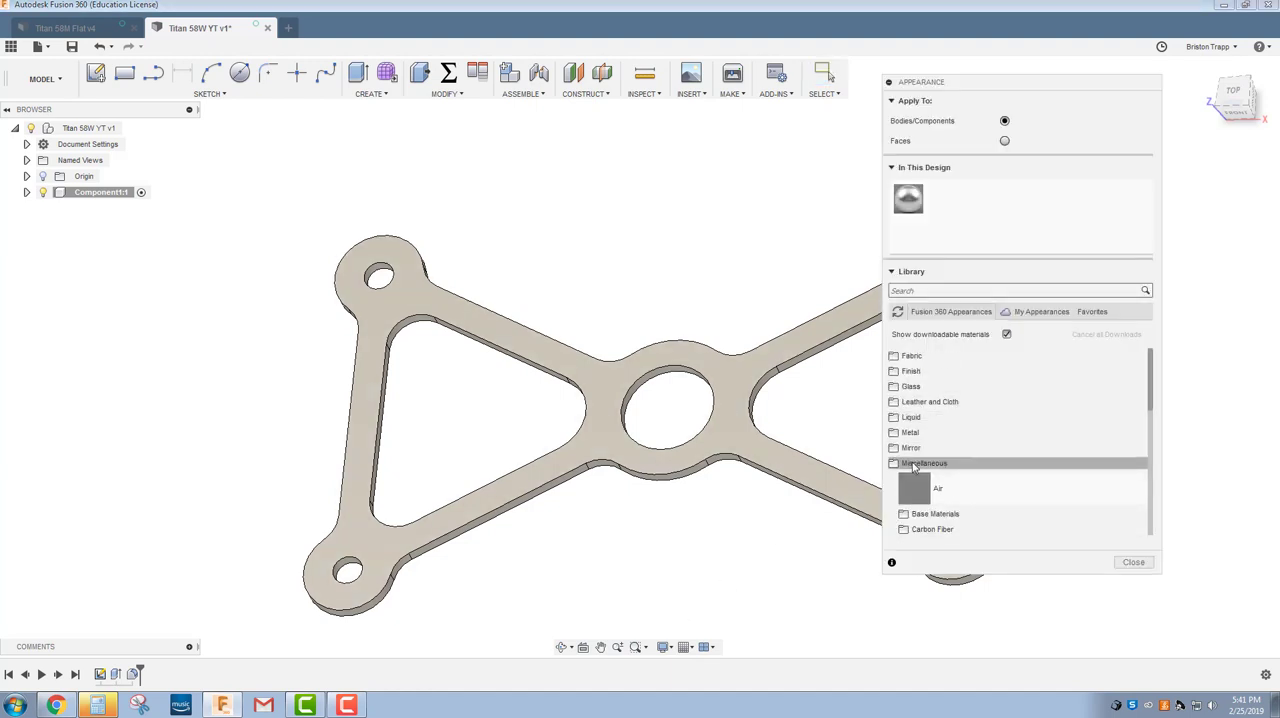
scroll(913, 465, "down", 2)
left_click(914, 460)
scroll(915, 457, "down", 1)
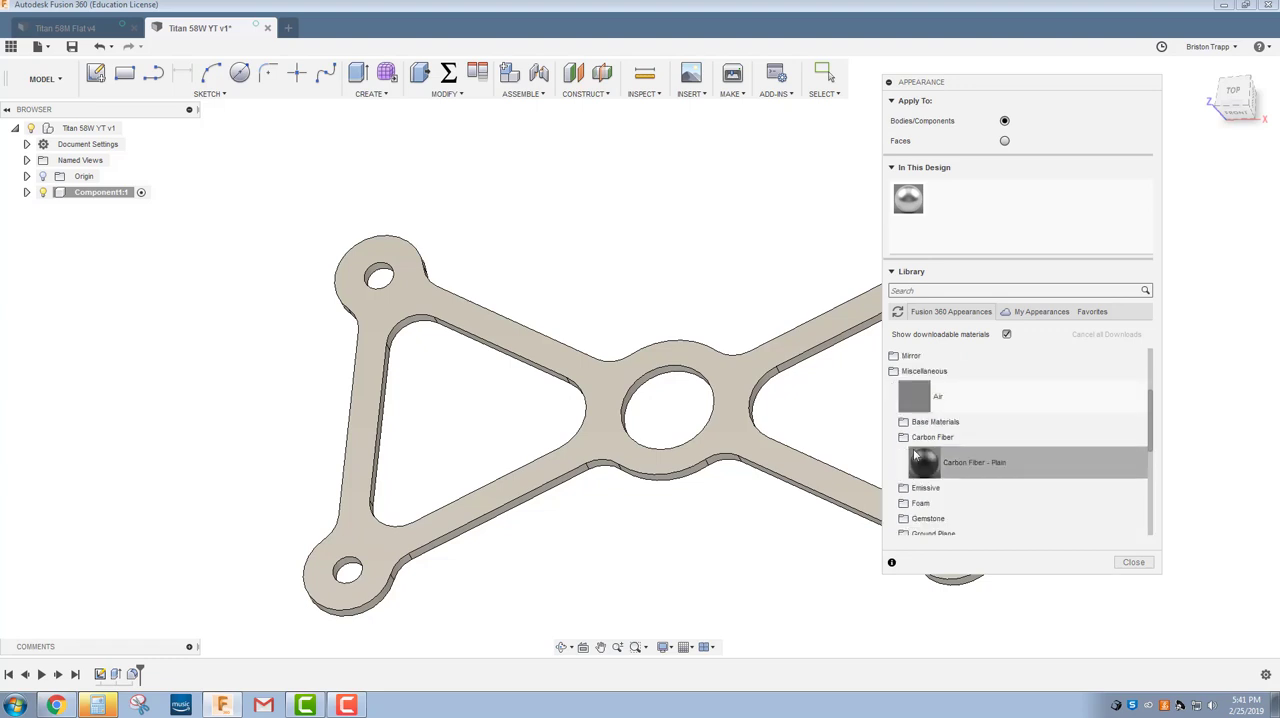
left_click(928, 439)
left_click(930, 440)
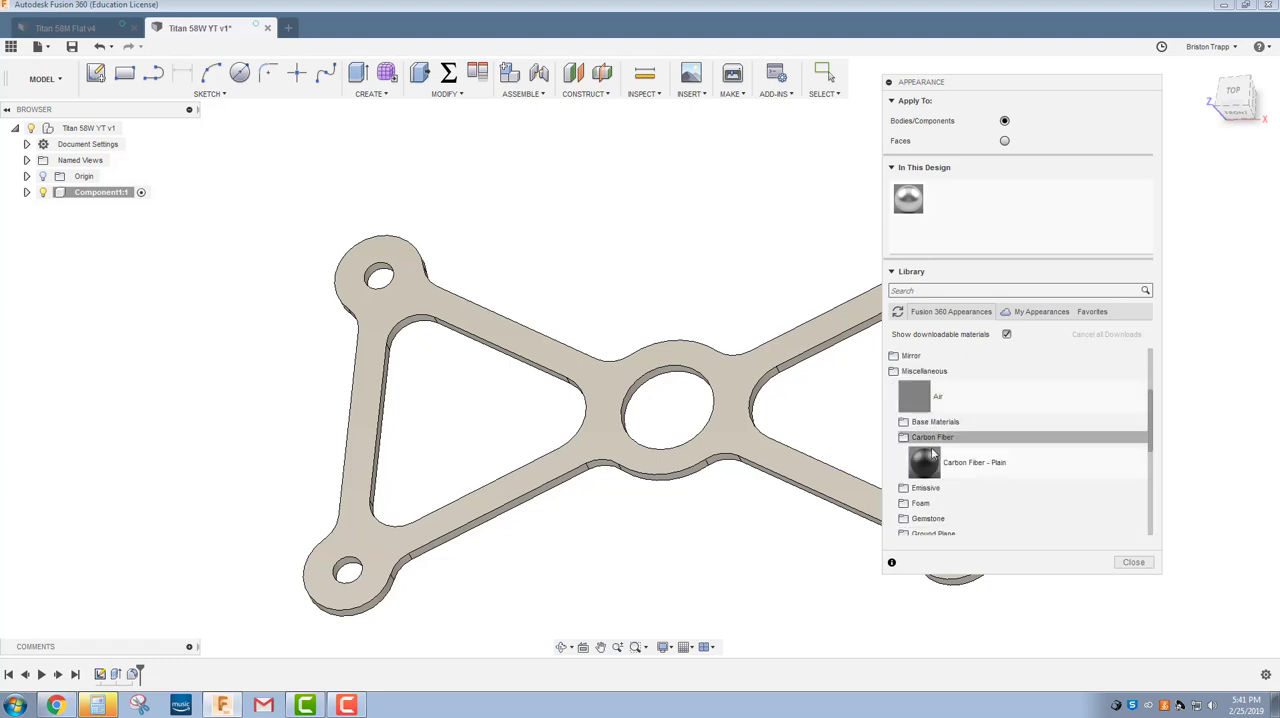
Apply the Carbon Fiber - Plain appearance to the whole widget body and finish the appearance assignment.
left_click_drag(980, 468, 740, 456)
scroll(680, 605, "down", 5)
scroll(671, 618, "up", 4)
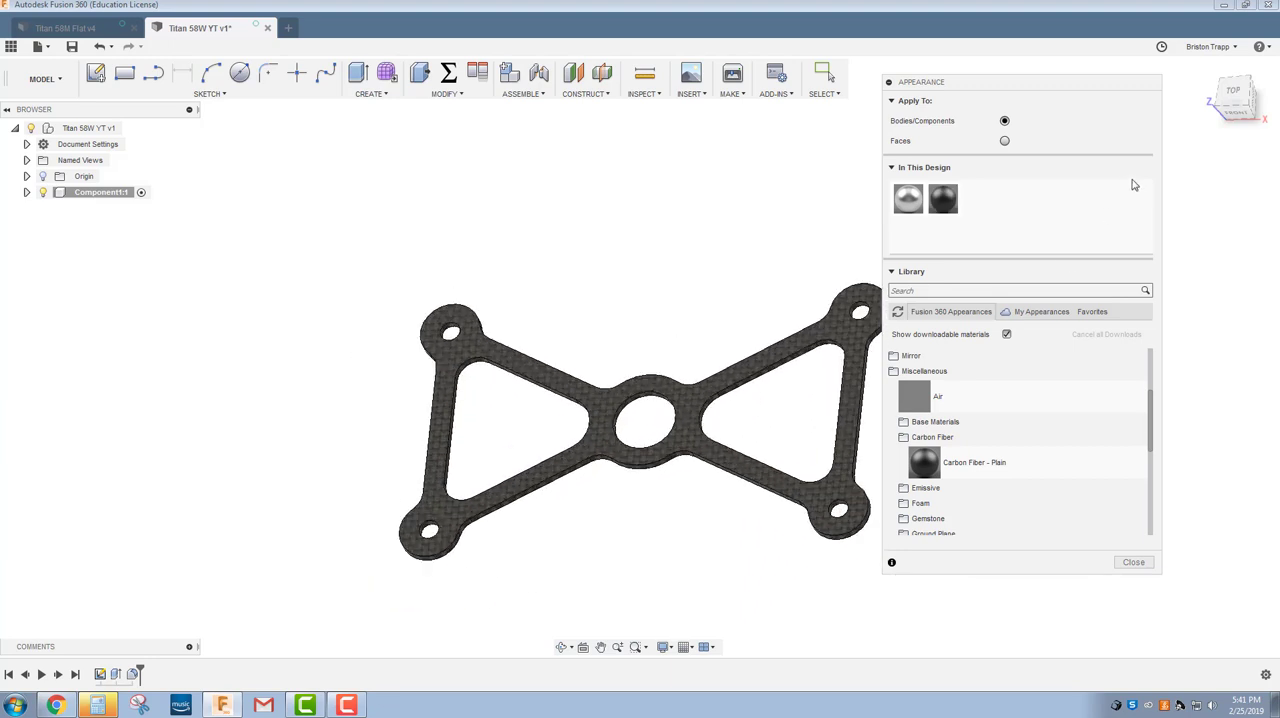
left_click(1233, 92)
scroll(689, 457, "down", 3)
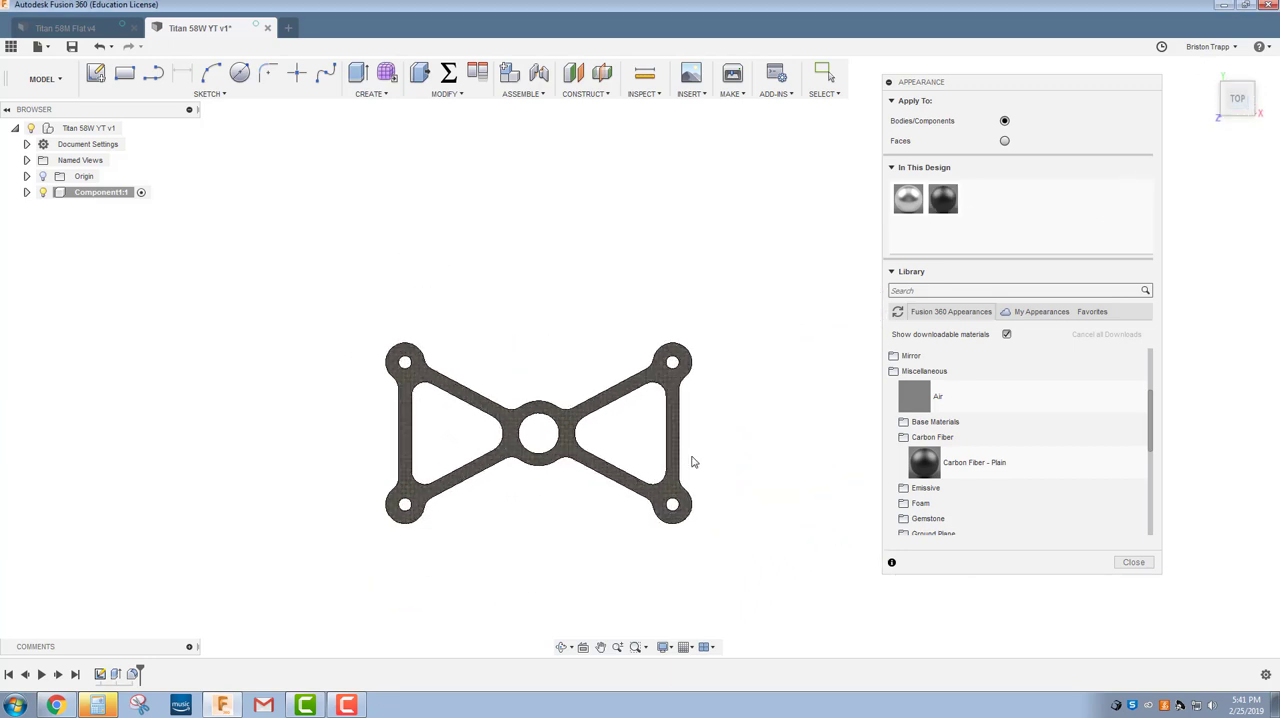
scroll(571, 514, "up", 4)
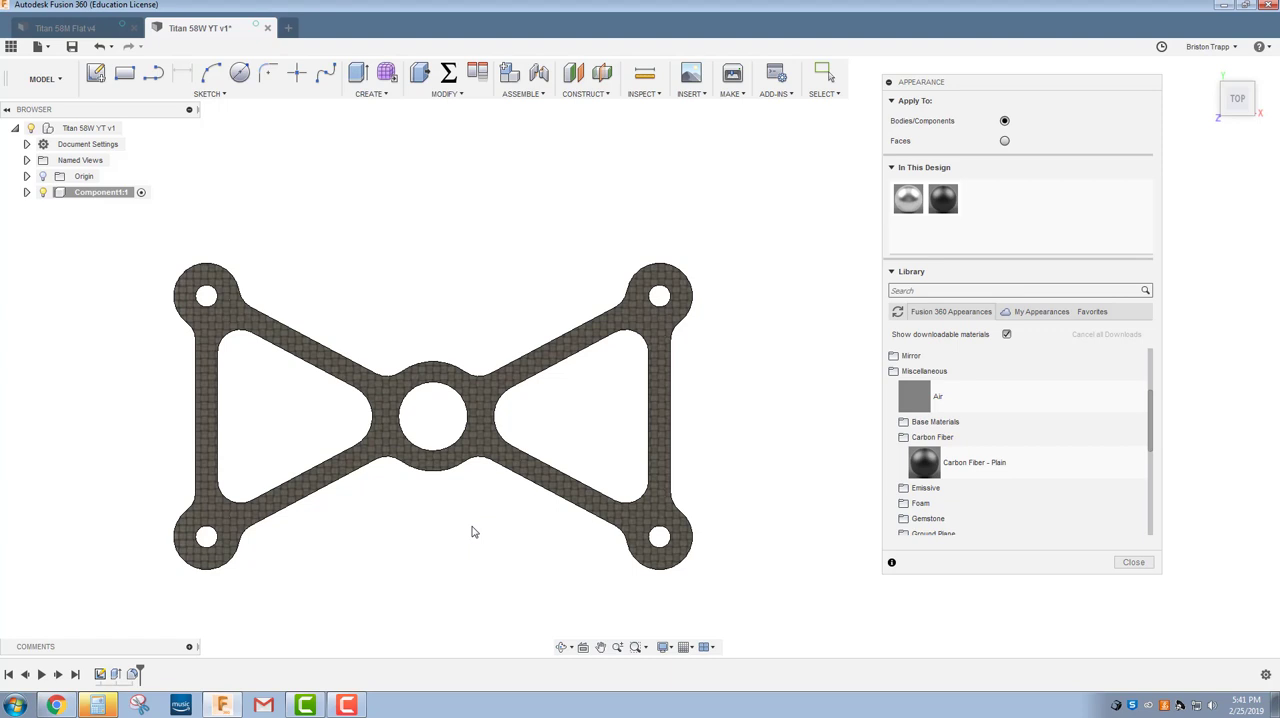
left_click(1131, 563)
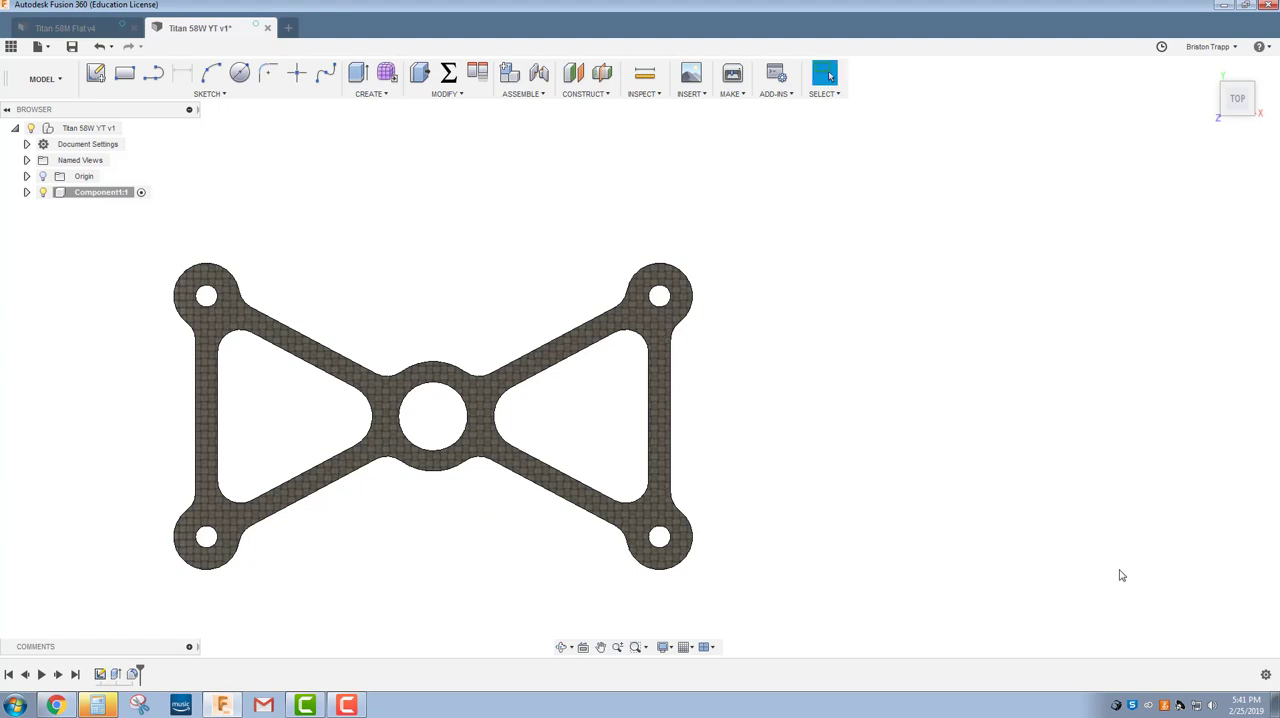
Save the finished Titan 58W YT design as a new version.
key("ctrl+s")
key("Return")
left_click(1236, 114)
left_click(1233, 118)
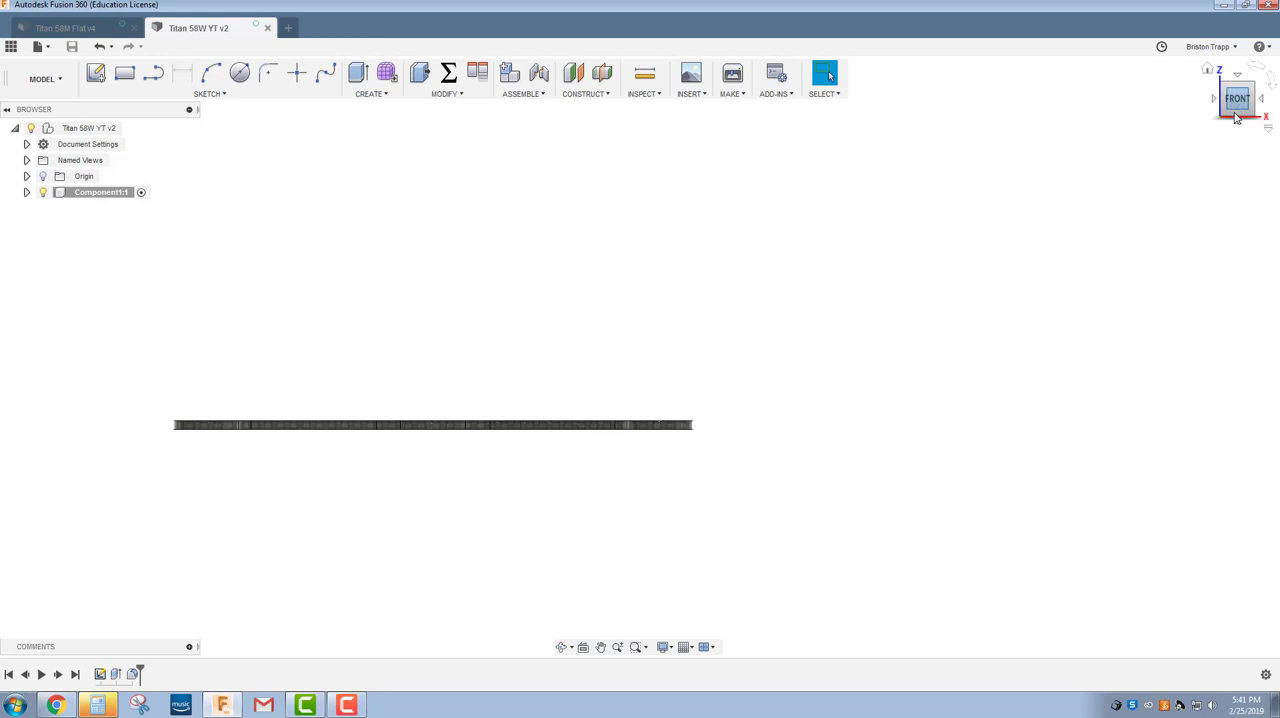
left_click(1237, 88)
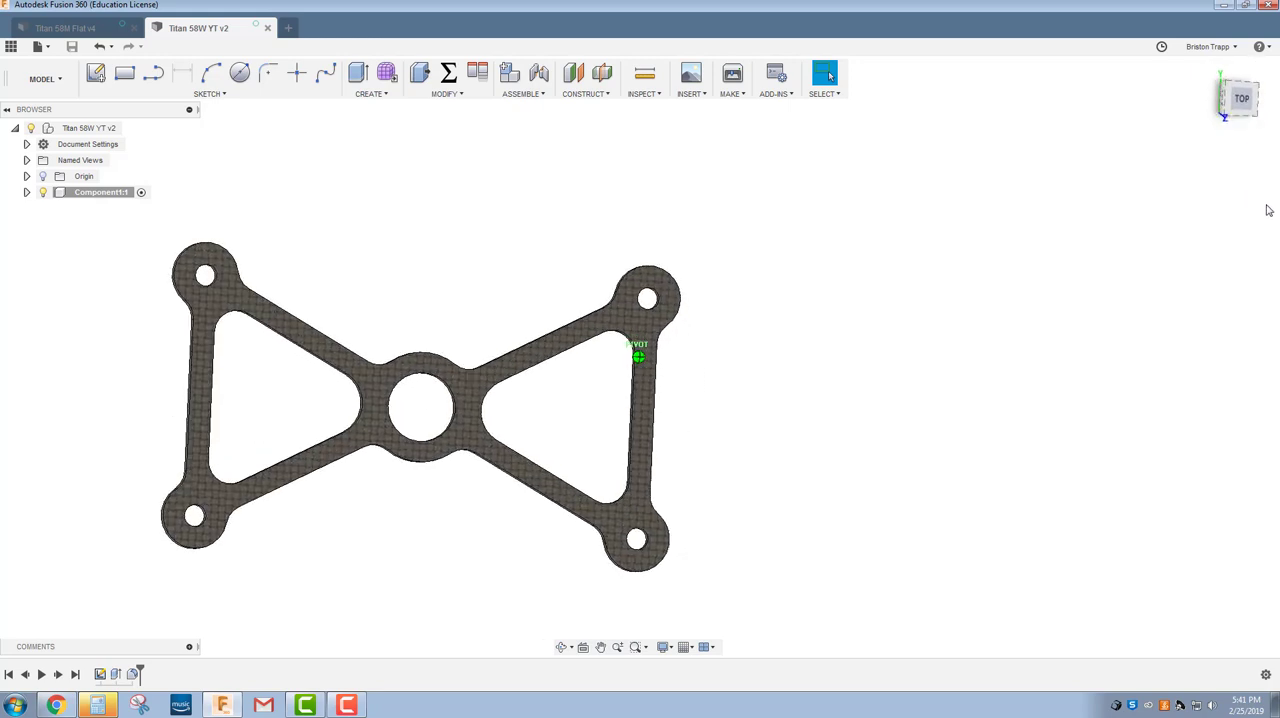